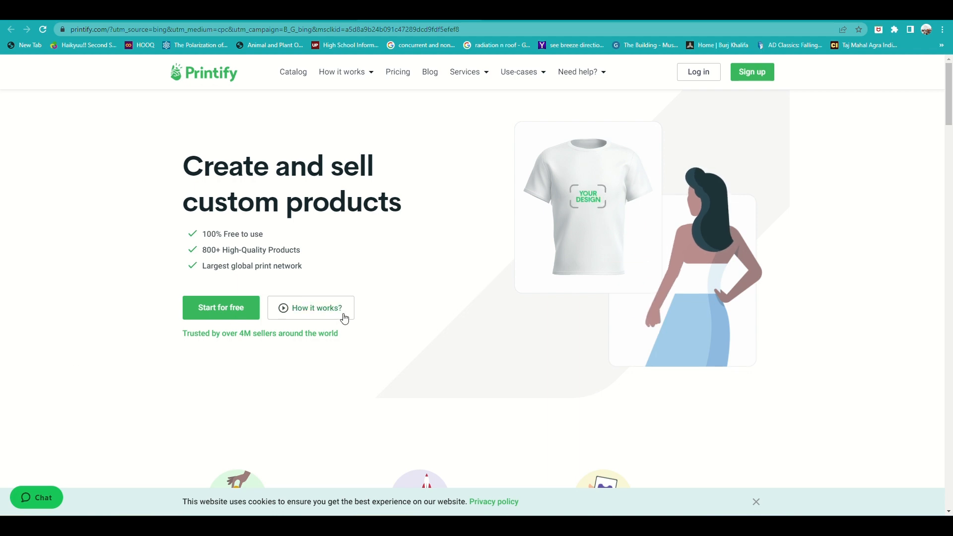
# Step: Preview the How it works? explainer video and read the Higher Profits, Robust Scaling and Best Selection benefits on the homepage
pyautogui.click(304, 318)
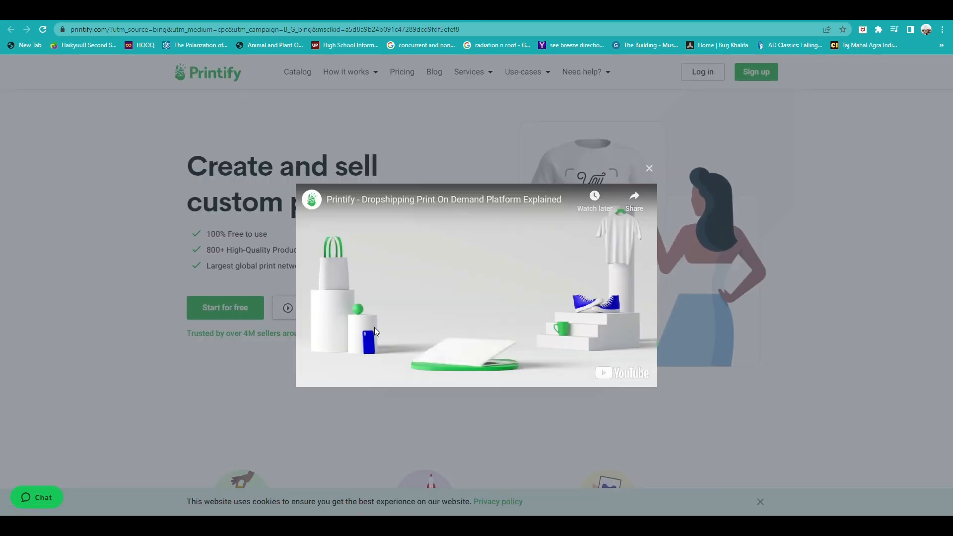
pyautogui.click(649, 169)
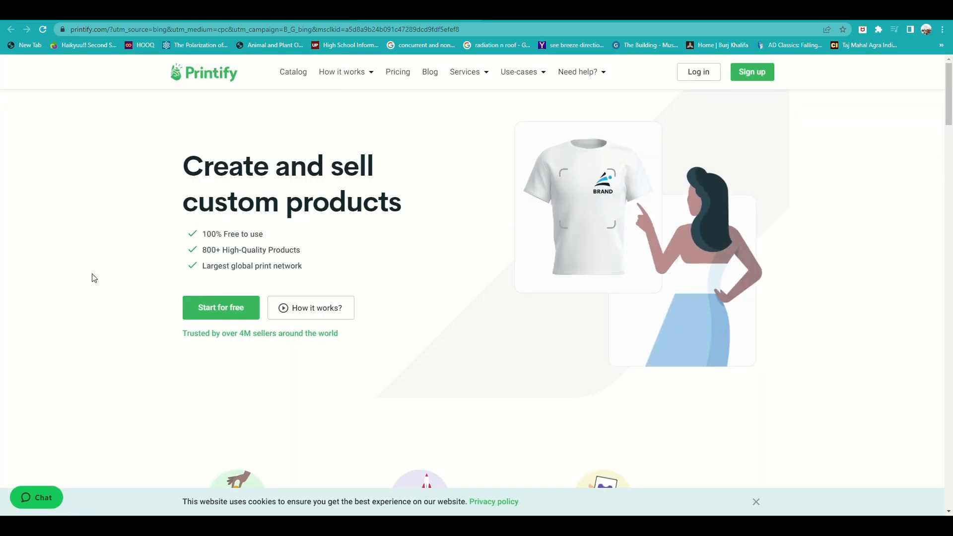
pyautogui.scroll(-4, 574, 253)
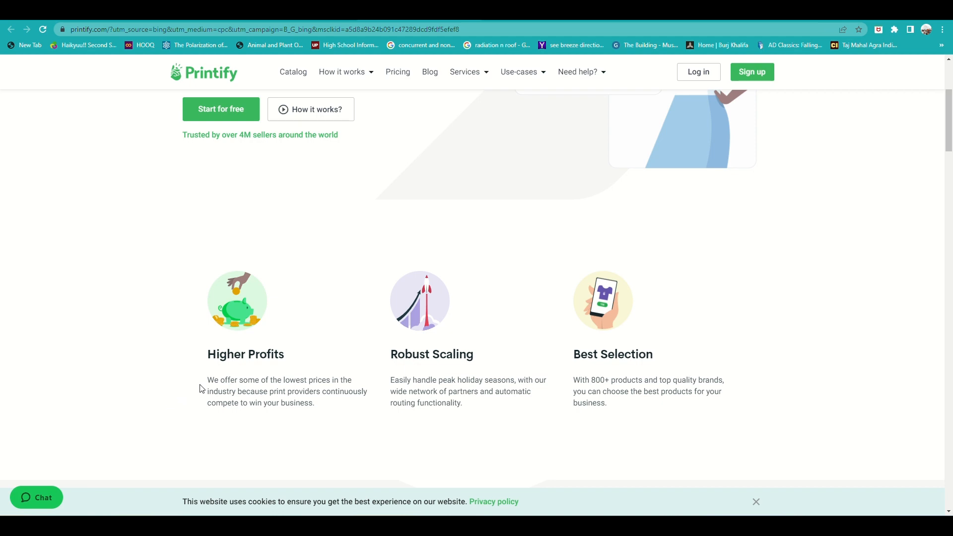
pyautogui.moveTo(206, 359); pyautogui.dragTo(302, 359)
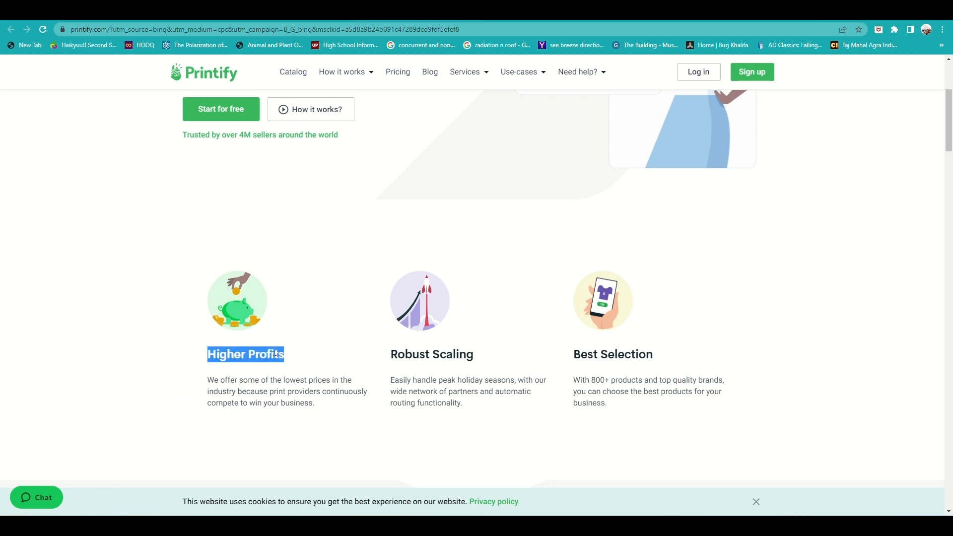
pyautogui.scroll(2, 276, 354)
pyautogui.scroll(-3, 426, 313)
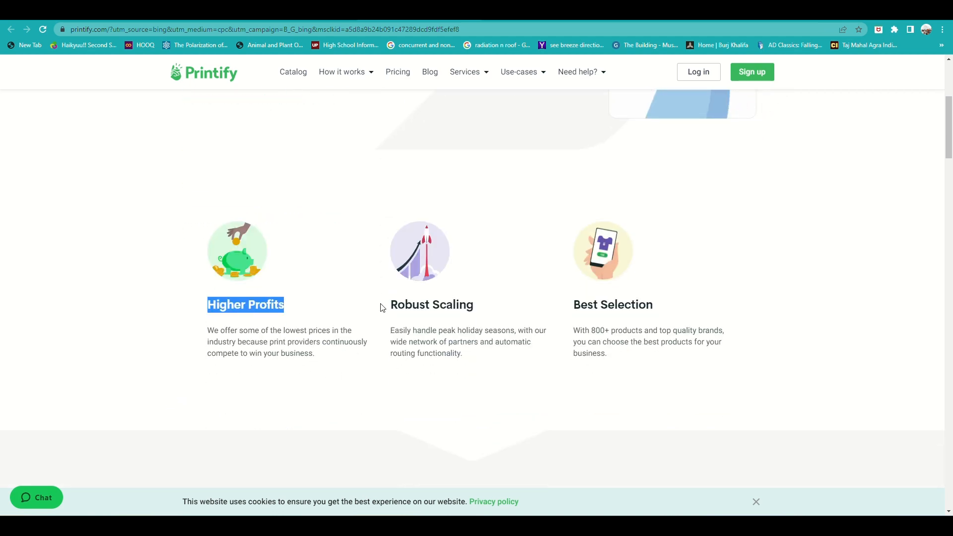
pyautogui.moveTo(381, 304); pyautogui.dragTo(513, 307)
pyautogui.click(398, 325)
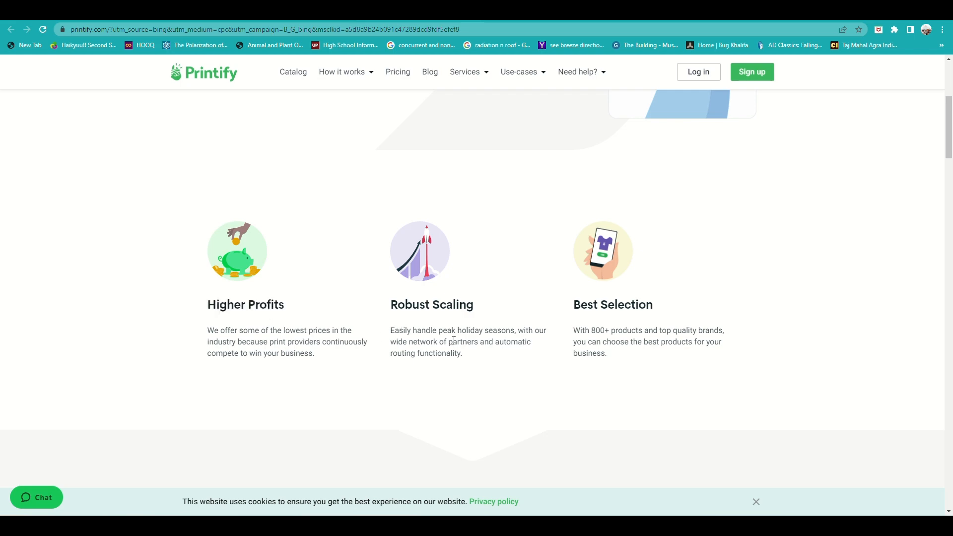
# Step: Review the homepage sections on adding designs to products, the create, sell and fulfillment overview, and the Connect your store integrations
pyautogui.scroll(-10, 453, 341)
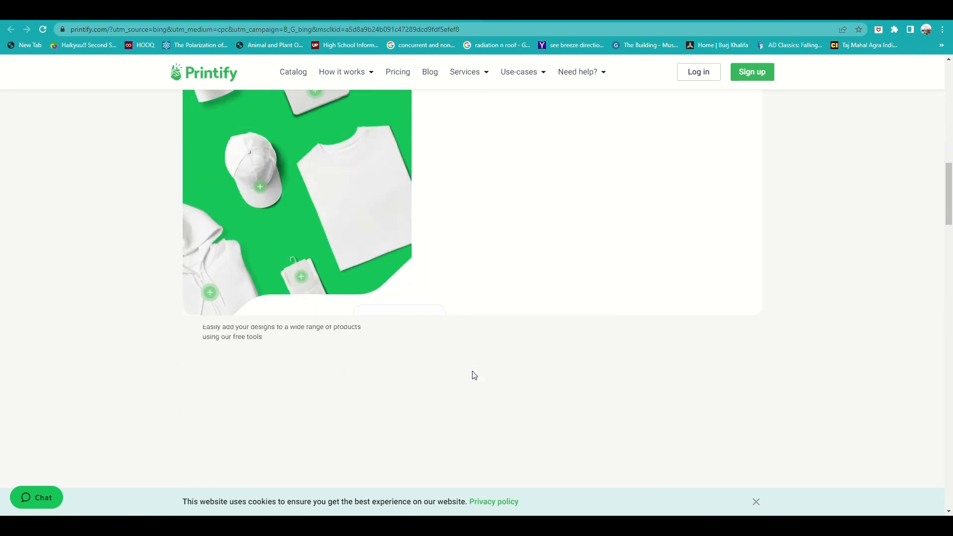
pyautogui.scroll(3, 474, 376)
pyautogui.scroll(-1, 474, 376)
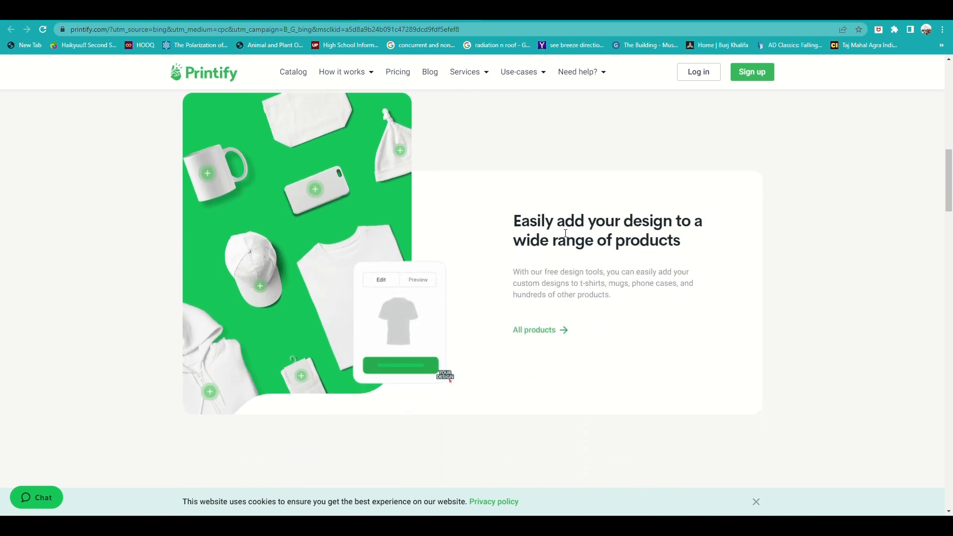
pyautogui.scroll(-4, 511, 332)
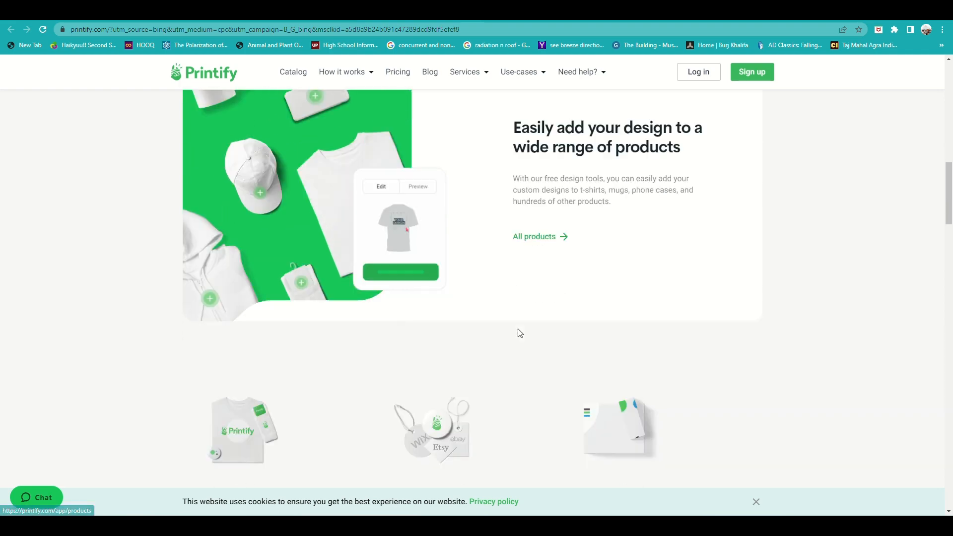
pyautogui.scroll(-1, 386, 413)
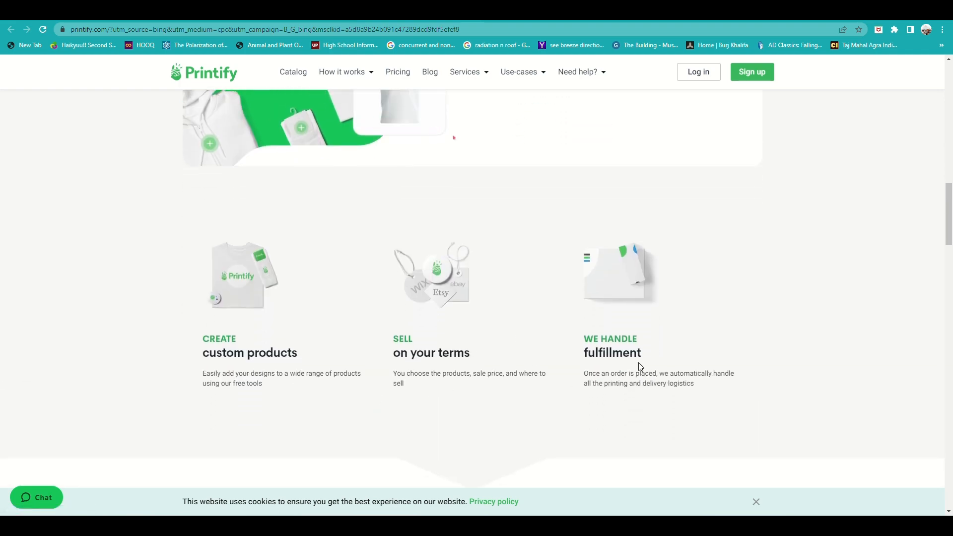
pyautogui.scroll(-5, 640, 366)
pyautogui.scroll(-4, 645, 370)
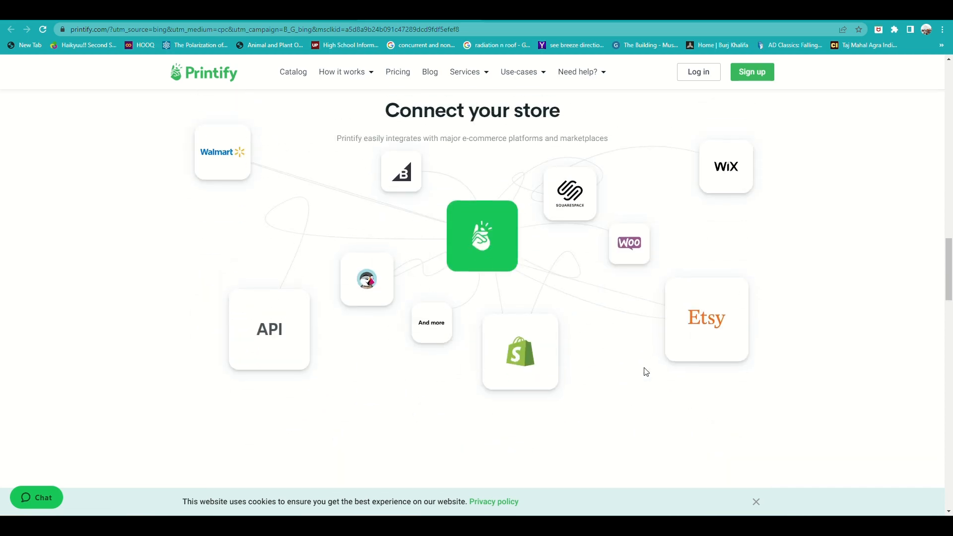
pyautogui.scroll(2, 645, 372)
pyautogui.scroll(-2, 645, 373)
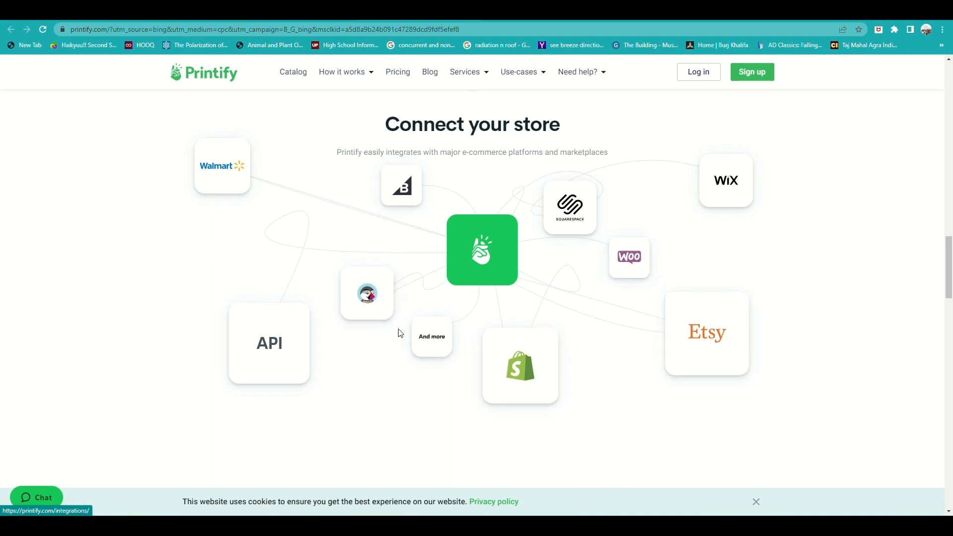
# Step: Look through the seller testimonials, the Make Money, Risk-Free profit example and the footer links, and return to the homepage's beginning
pyautogui.scroll(-3, 418, 330)
pyautogui.scroll(-4, 419, 329)
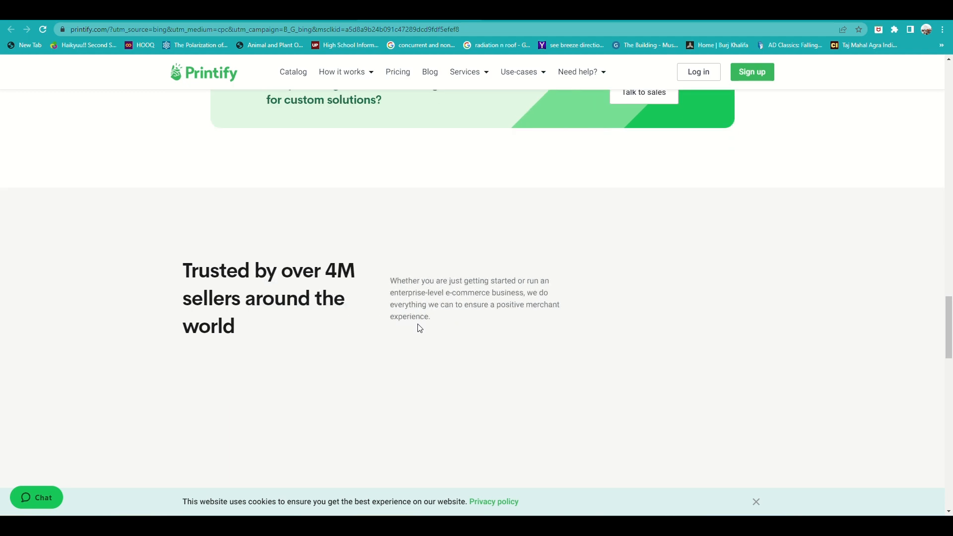
pyautogui.scroll(-12, 418, 328)
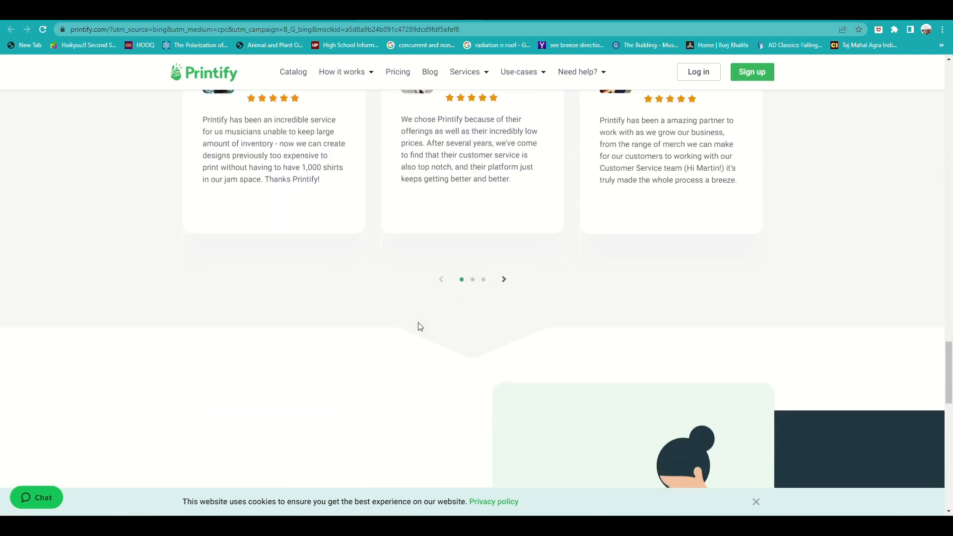
pyautogui.scroll(-3, 419, 325)
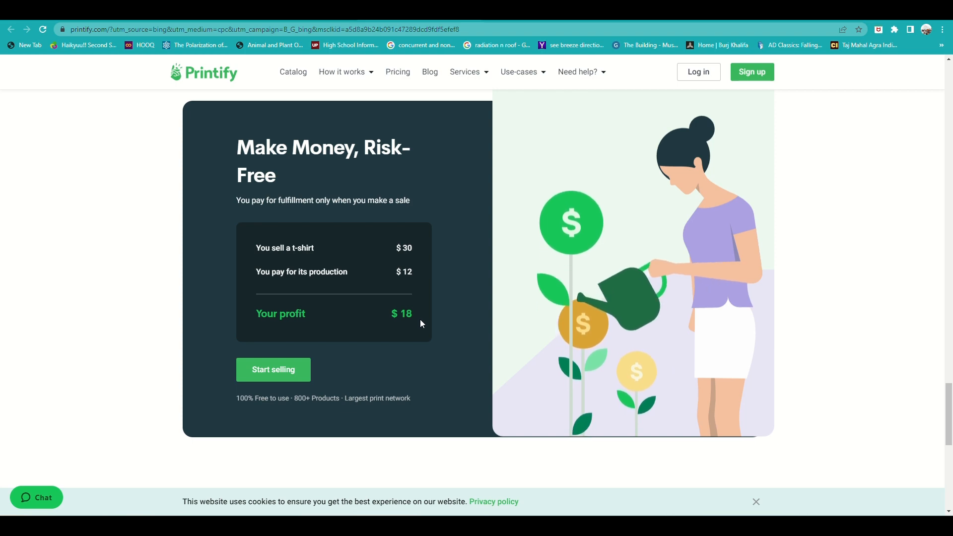
pyautogui.scroll(-9, 422, 321)
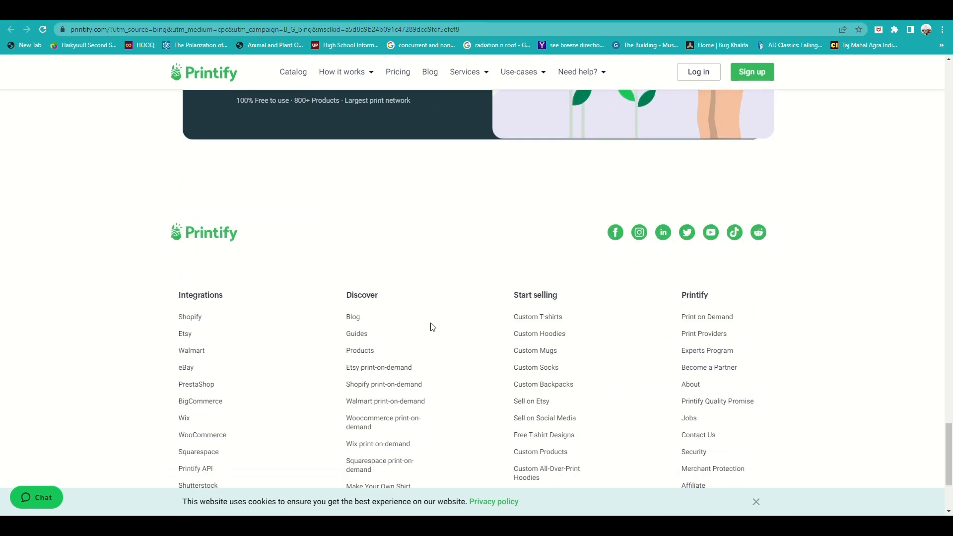
pyautogui.scroll(20, 439, 326)
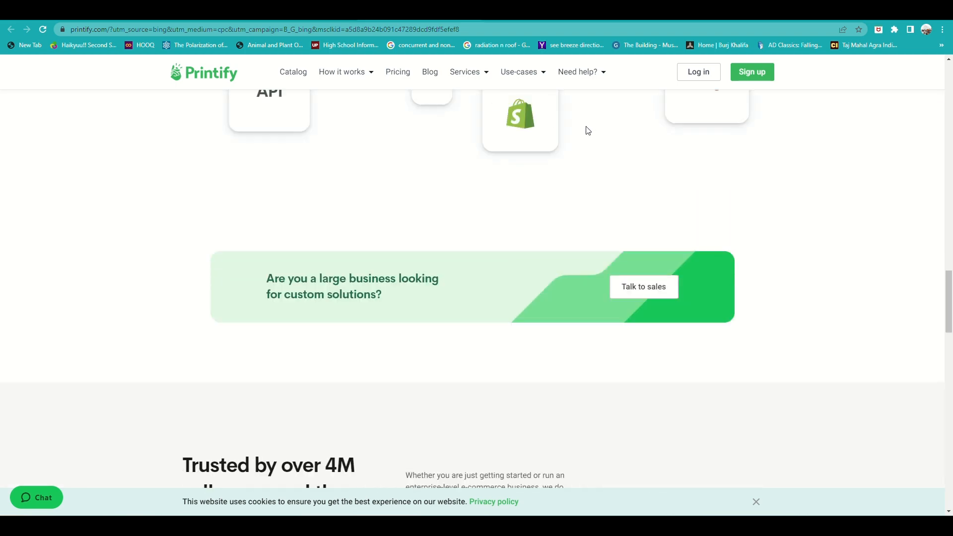
pyautogui.scroll(15, 570, 169)
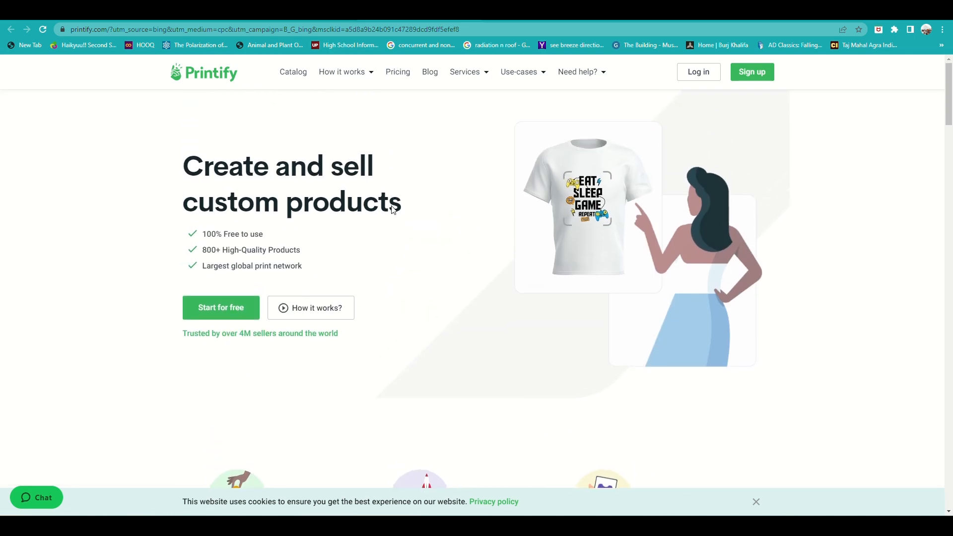
# Step: Start for free and answer the onboarding with "I'm a social media influencer" and the main objective "Start my first online business"
pyautogui.click(233, 311)
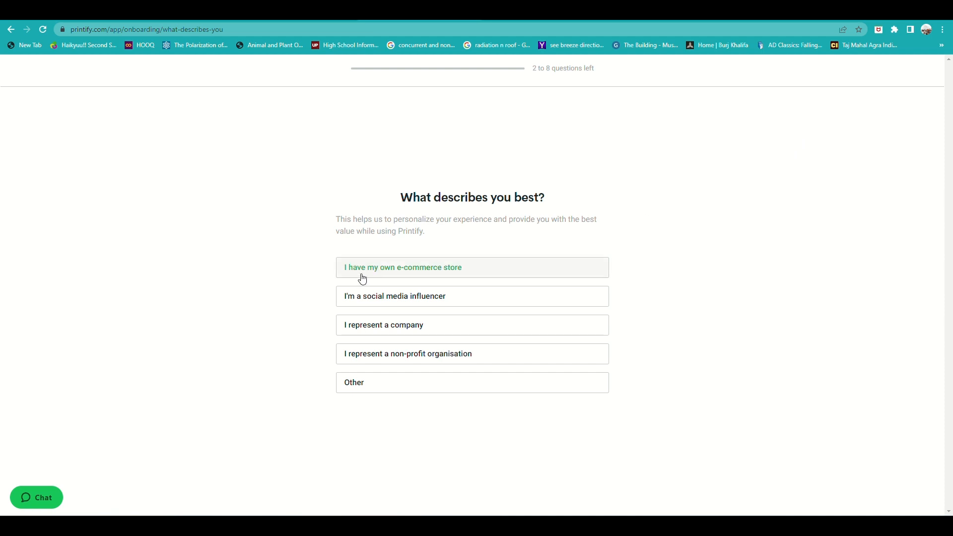
pyautogui.moveTo(362, 275); pyautogui.dragTo(362, 313)
pyautogui.click(331, 322)
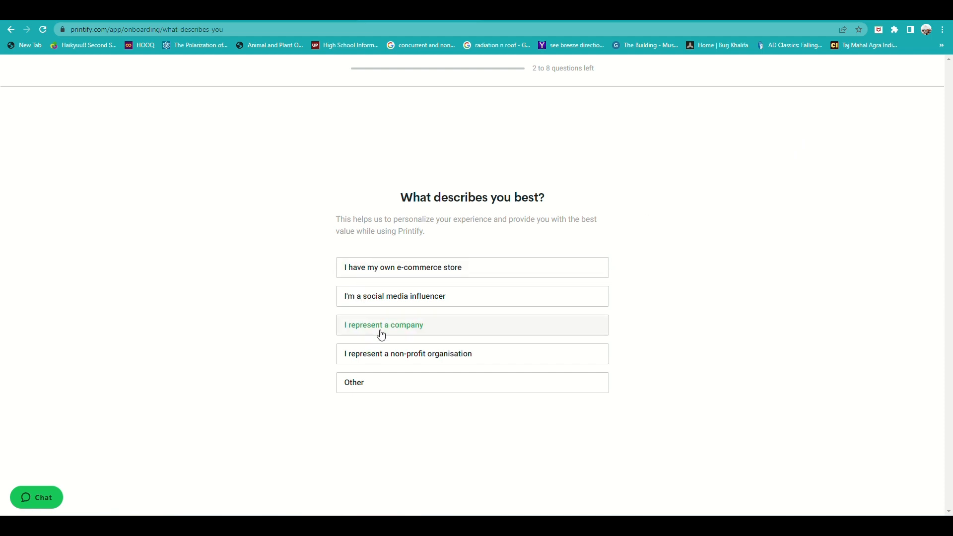
pyautogui.click(392, 306)
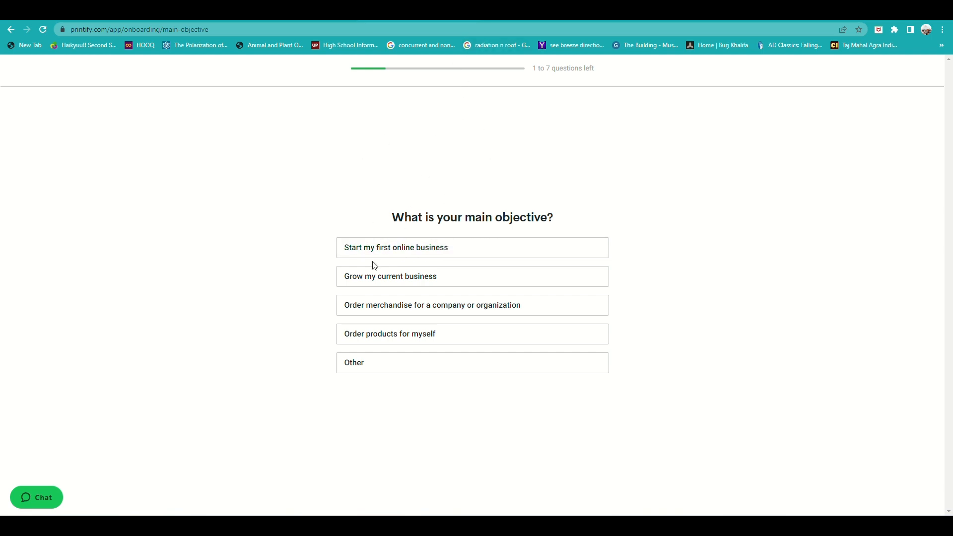
pyautogui.click(390, 248)
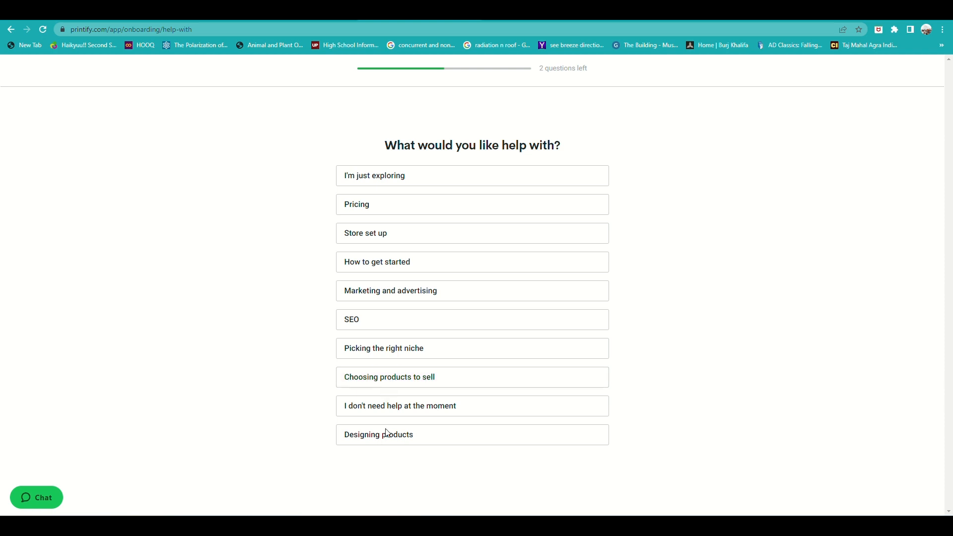
# Step: Answer the remaining onboarding questions with "I'm just exploring" for help and "Friends or family" as the referral source
pyautogui.click(403, 178)
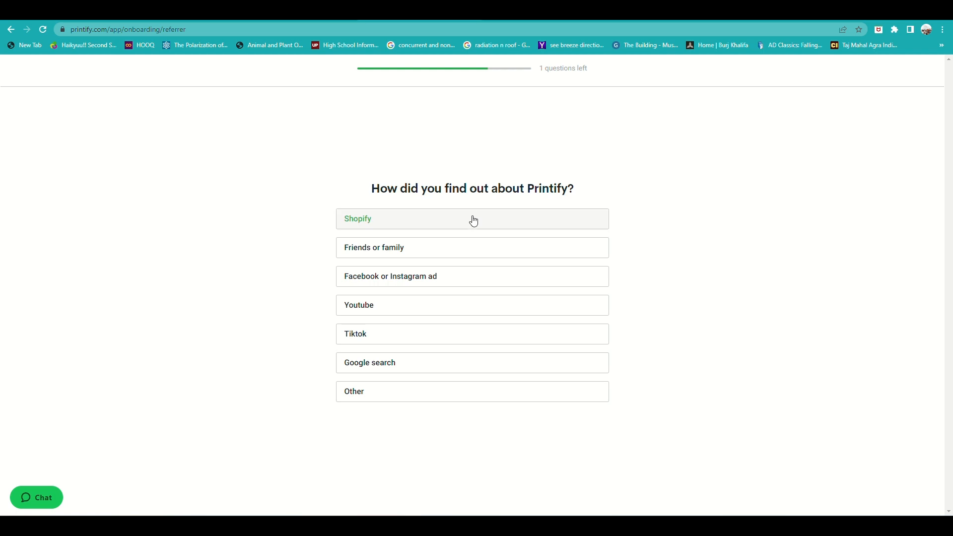
pyautogui.click(388, 399)
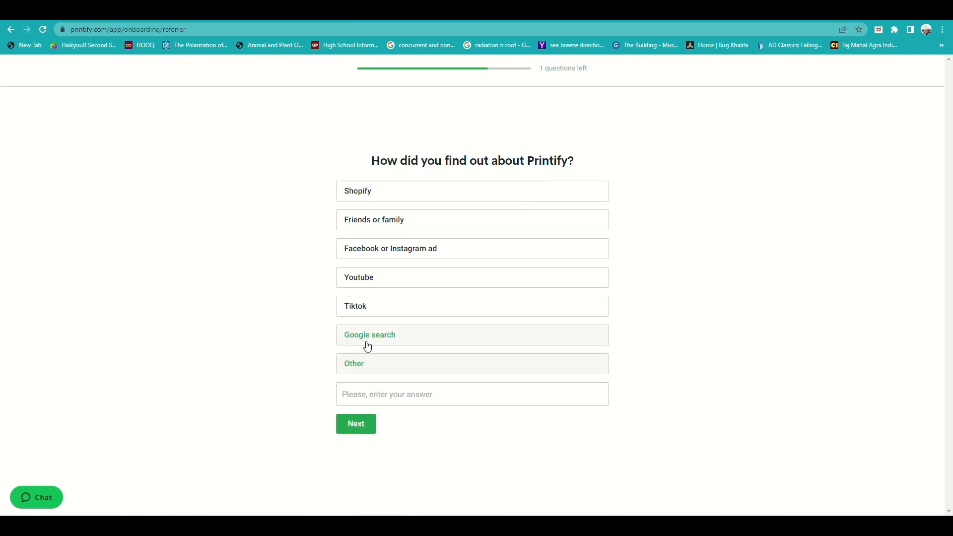
pyautogui.click(389, 222)
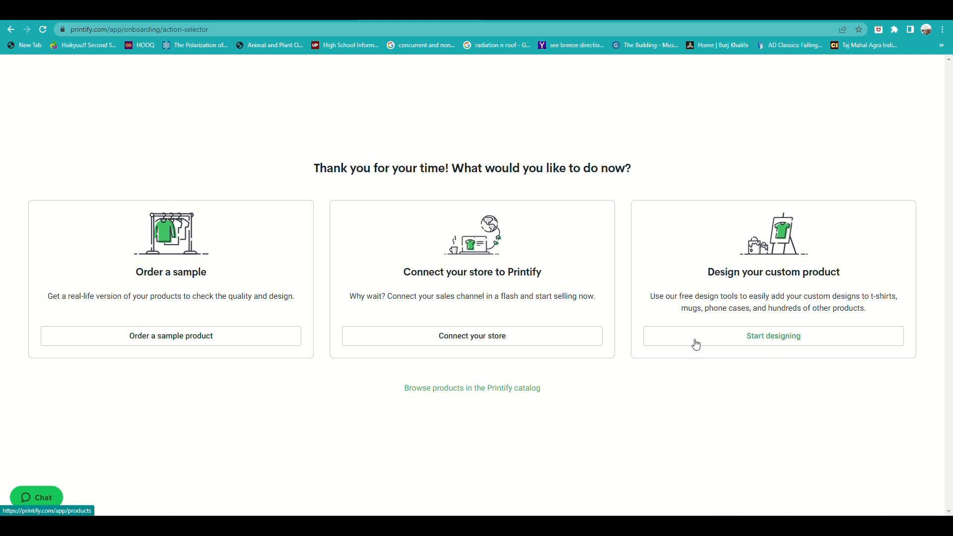
# Step: Choose to design a custom product and look over the catalog's new arrivals, clothing categories and eco-friendly items
pyautogui.click(752, 340)
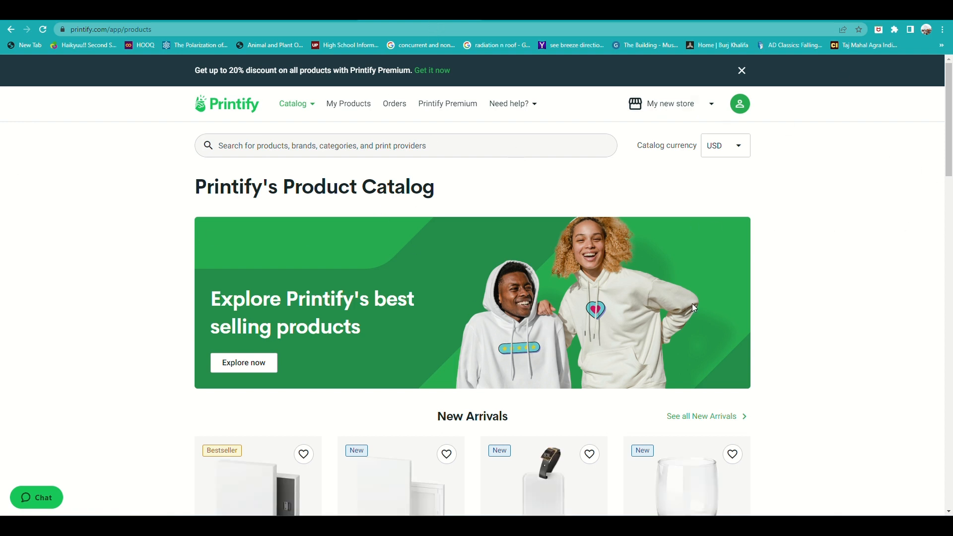
pyautogui.scroll(-4, 396, 291)
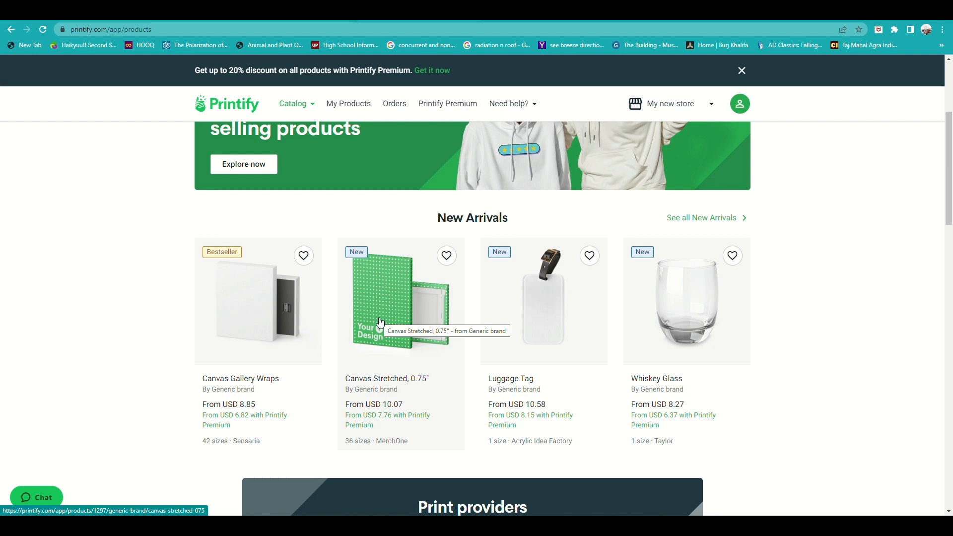
pyautogui.scroll(-5, 795, 352)
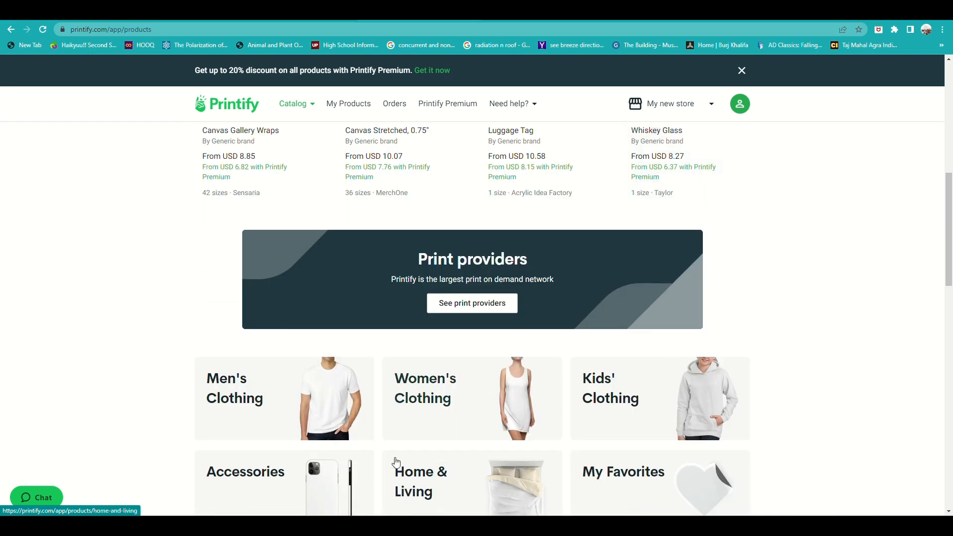
pyautogui.scroll(-3, 668, 376)
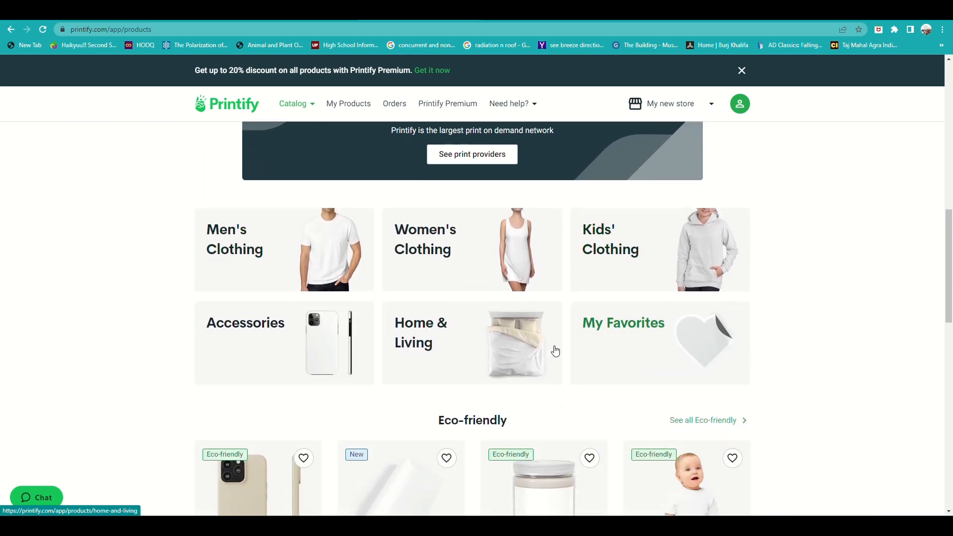
pyautogui.scroll(-3, 585, 345)
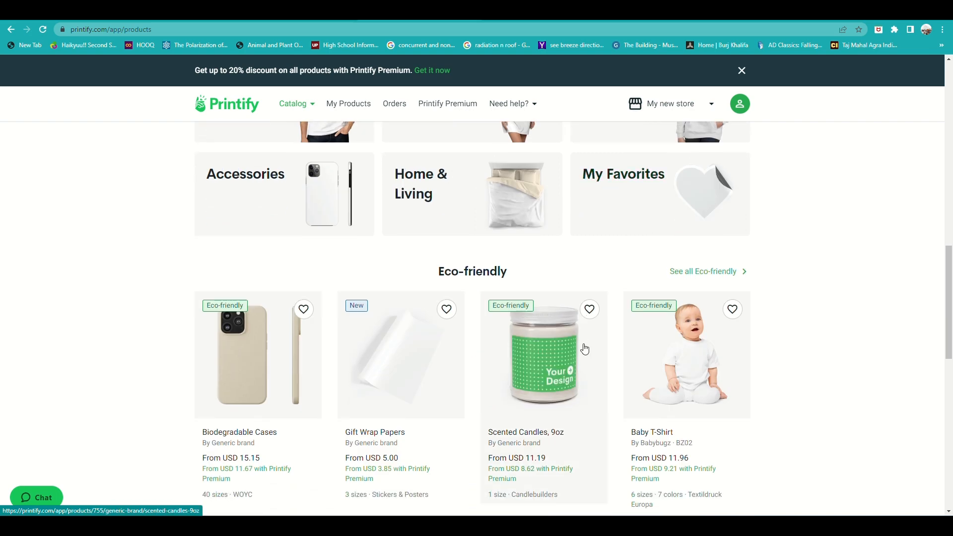
pyautogui.scroll(11, 341, 215)
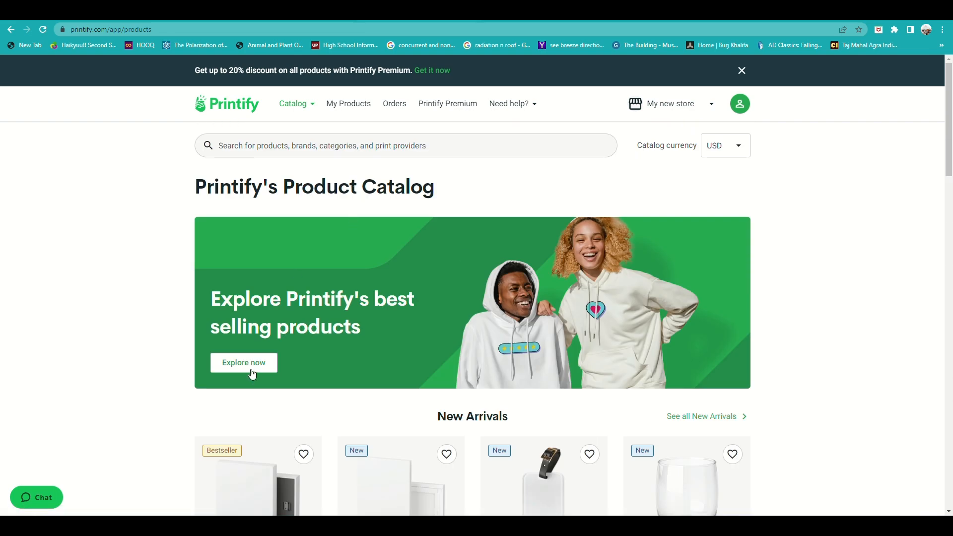
# Step: Browse the best-selling products and open the Unisex Heavy Blend Hooded Sweatshirt by Gildan
pyautogui.click(244, 363)
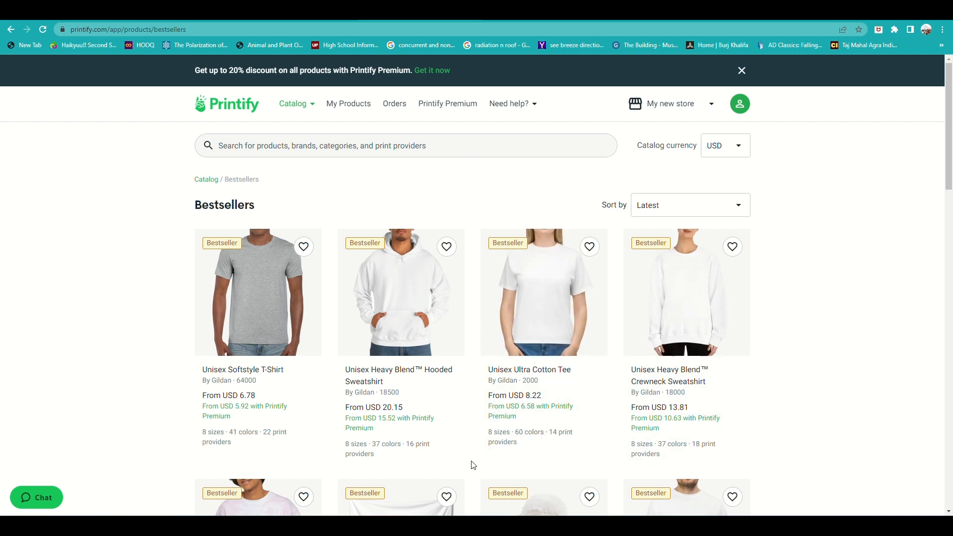
pyautogui.scroll(-2, 480, 462)
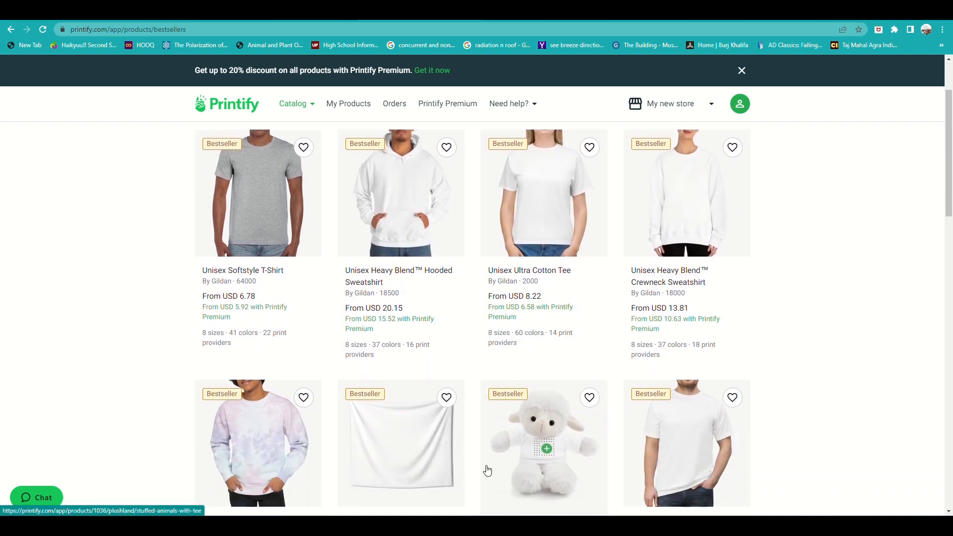
pyautogui.scroll(-1, 487, 469)
pyautogui.scroll(3, 489, 473)
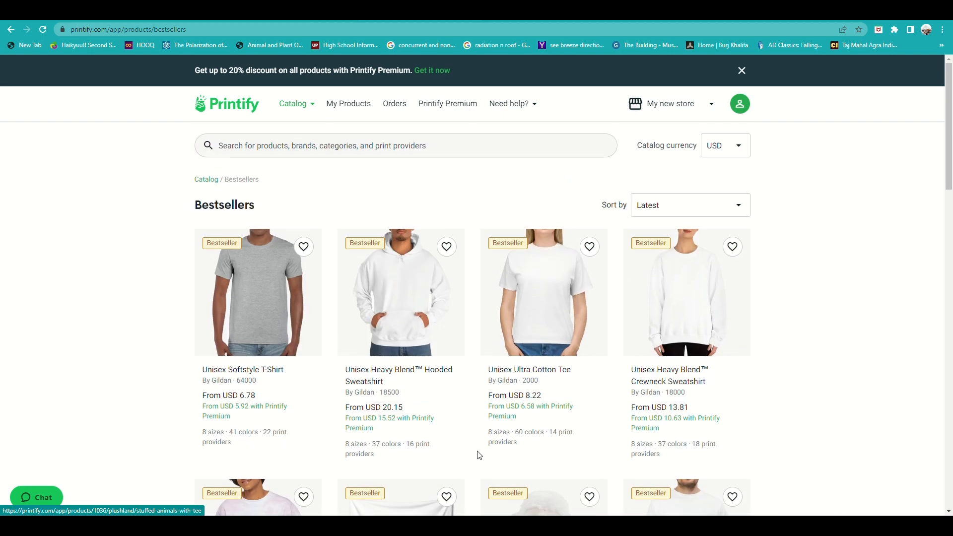
pyautogui.click(392, 323)
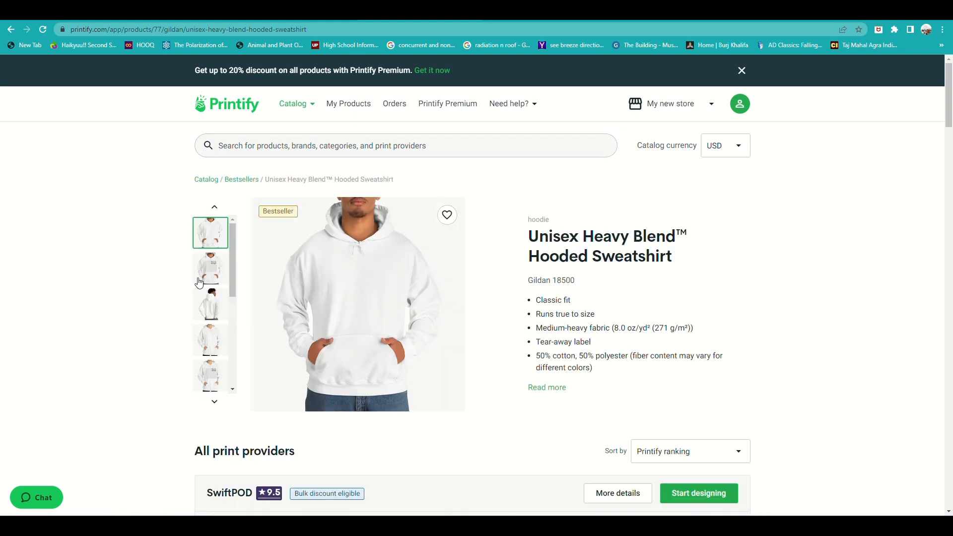
# Step: Look through the hooded sweatshirt's product photos, including the back view and the mockups with the design area
pyautogui.click(211, 277)
pyautogui.click(213, 304)
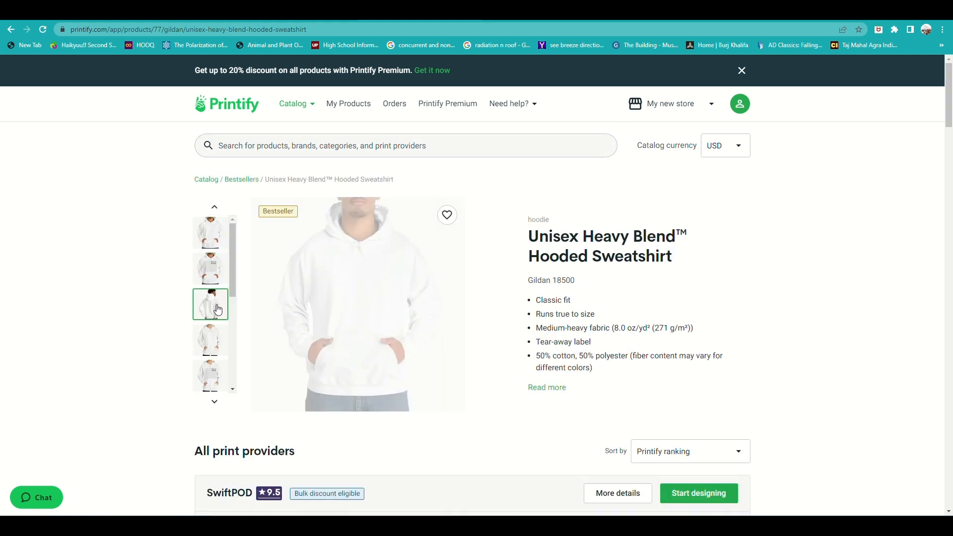
pyautogui.click(208, 268)
pyautogui.click(216, 341)
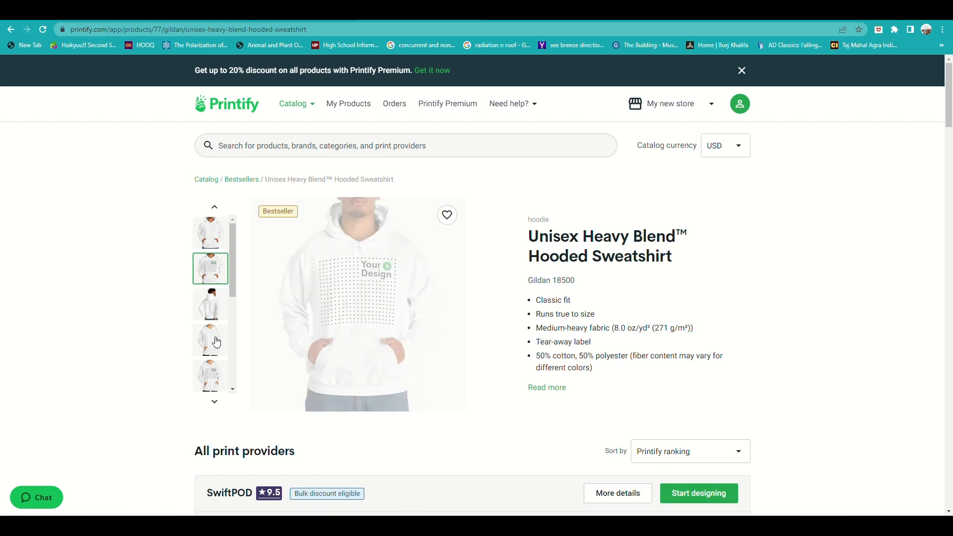
pyautogui.click(215, 381)
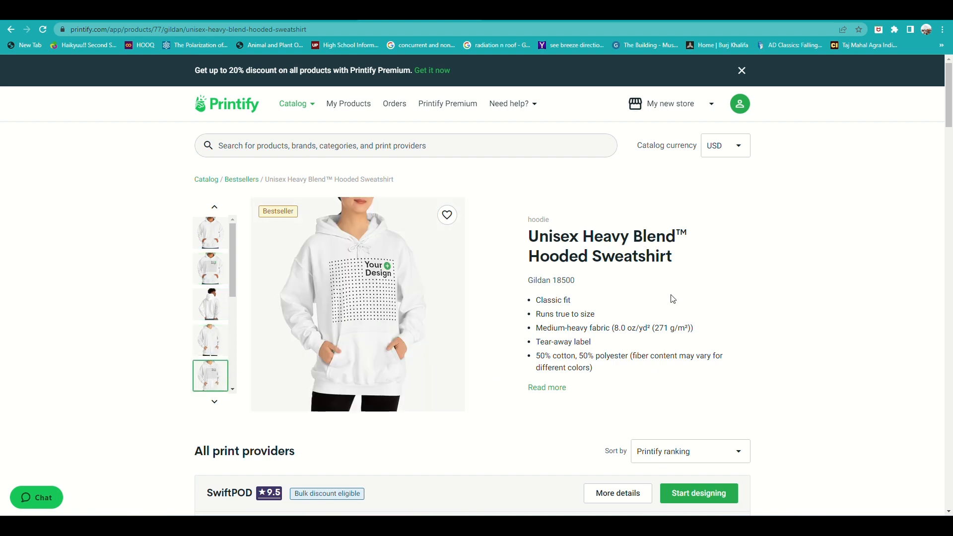
pyautogui.scroll(-2, 705, 343)
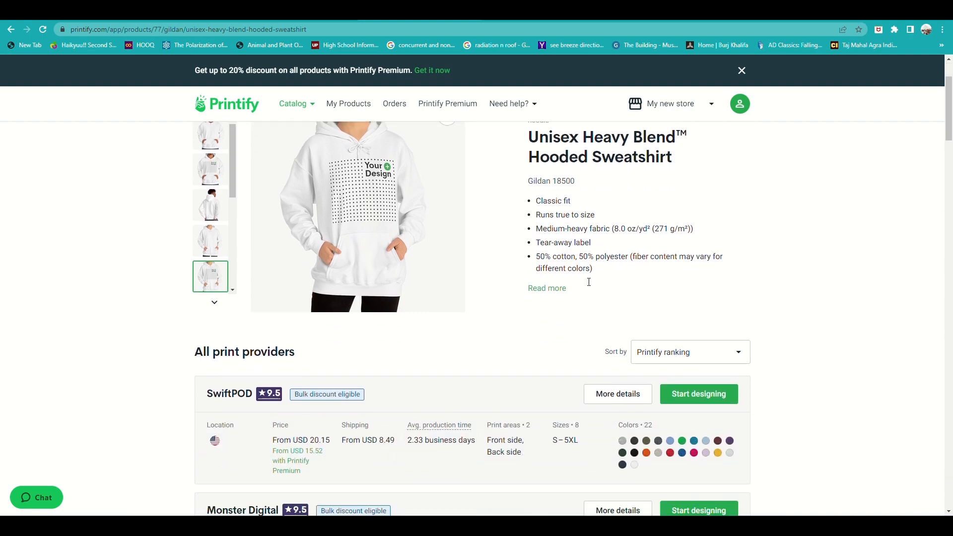
pyautogui.scroll(2, 598, 295)
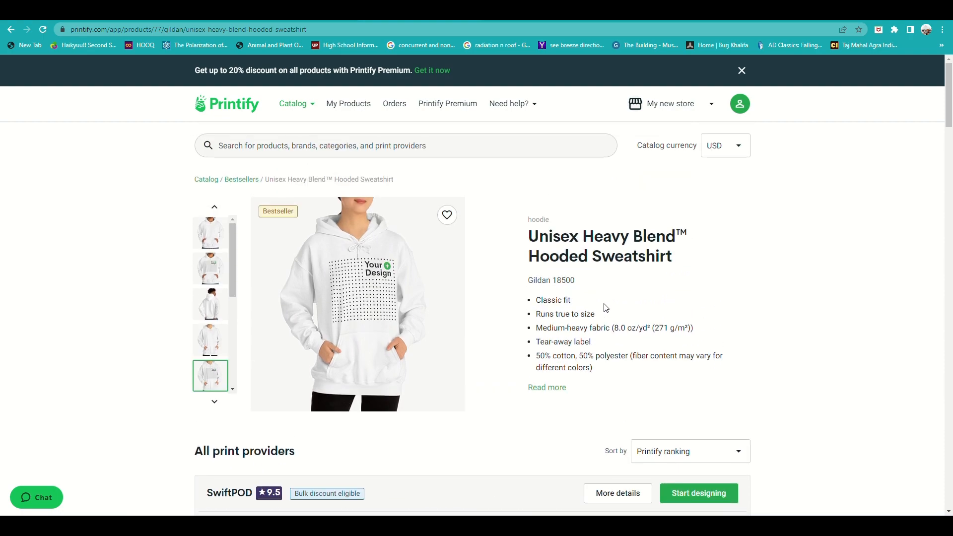
# Step: Open the full product description and read the key features, care instructions and size guide
pyautogui.click(551, 388)
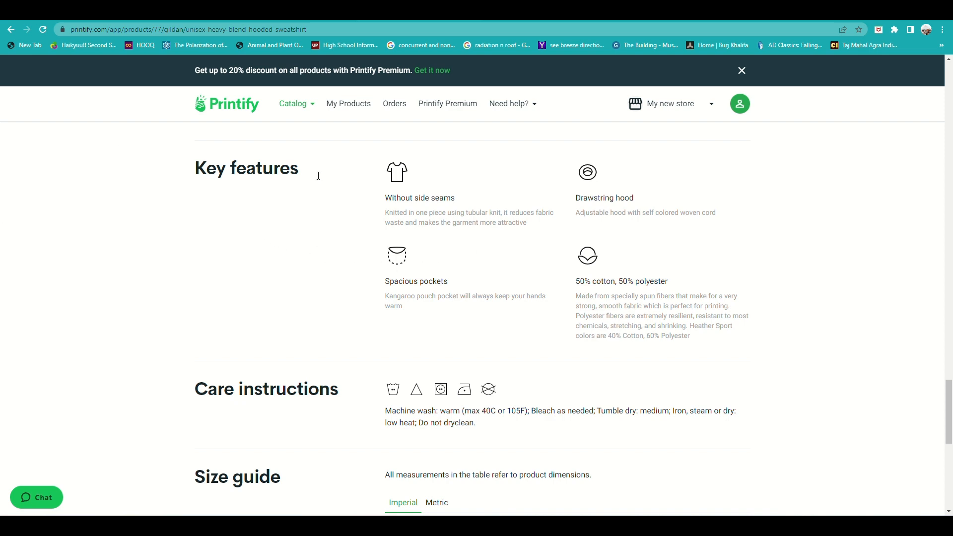
pyautogui.scroll(-2, 697, 375)
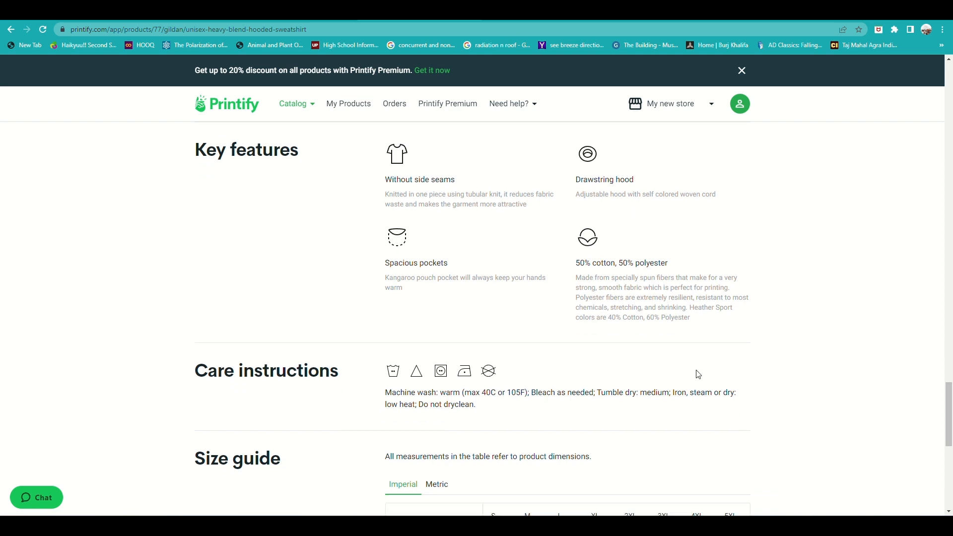
pyautogui.scroll(-7, 700, 375)
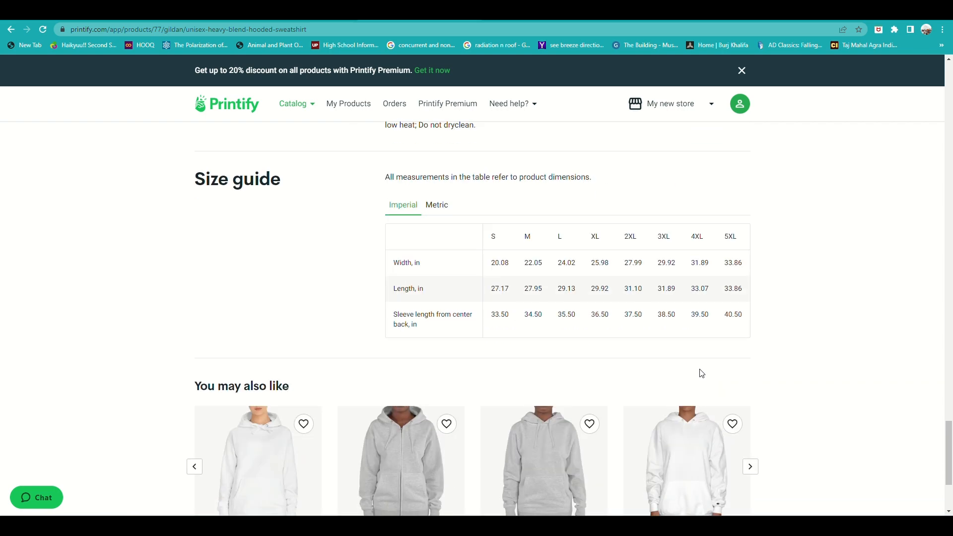
pyautogui.scroll(3, 762, 352)
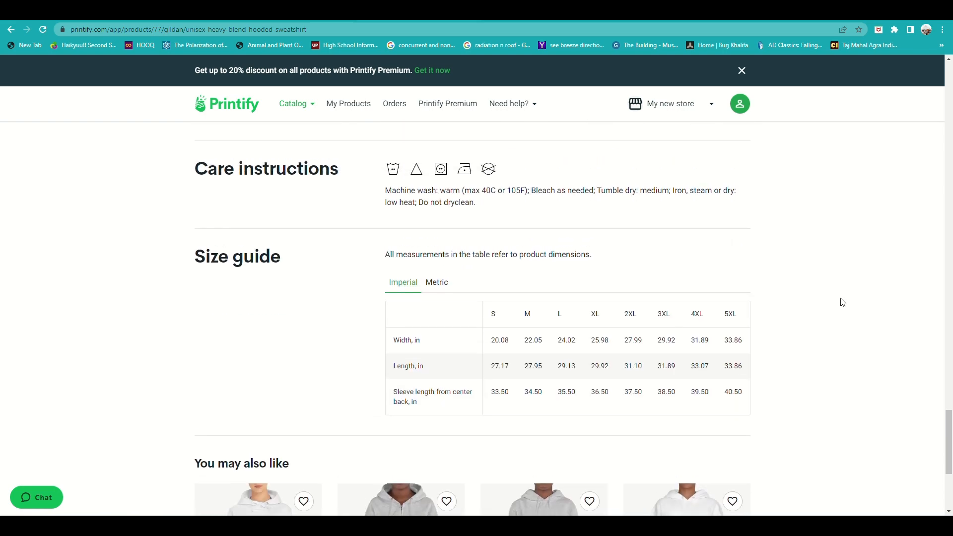
pyautogui.click(948, 59)
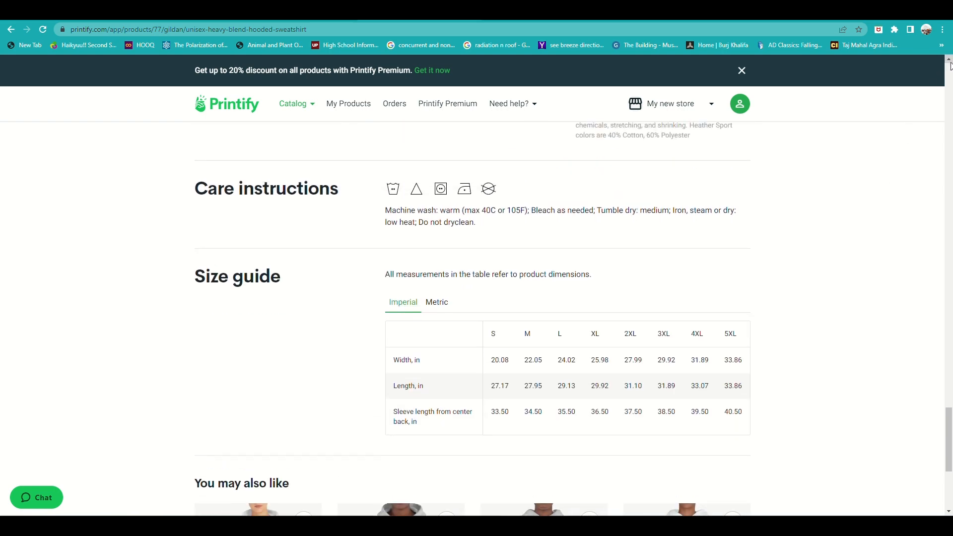
pyautogui.moveTo(950, 65); pyautogui.dragTo(949, 63)
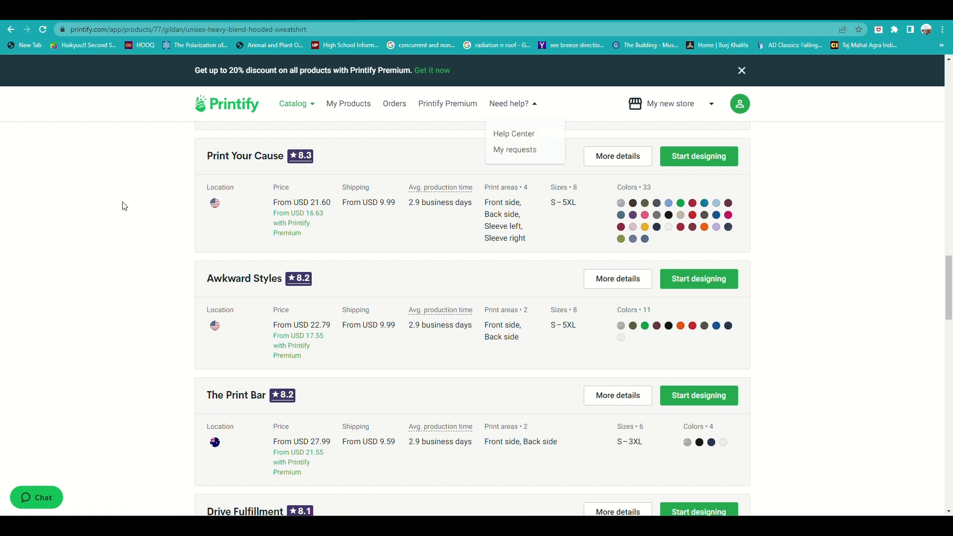
# Step: Compare the print providers for the hooded sweatshirt, checking SwiftPOD's price, shipping and average production time
pyautogui.scroll(3, 528, 326)
pyautogui.scroll(2, 382, 311)
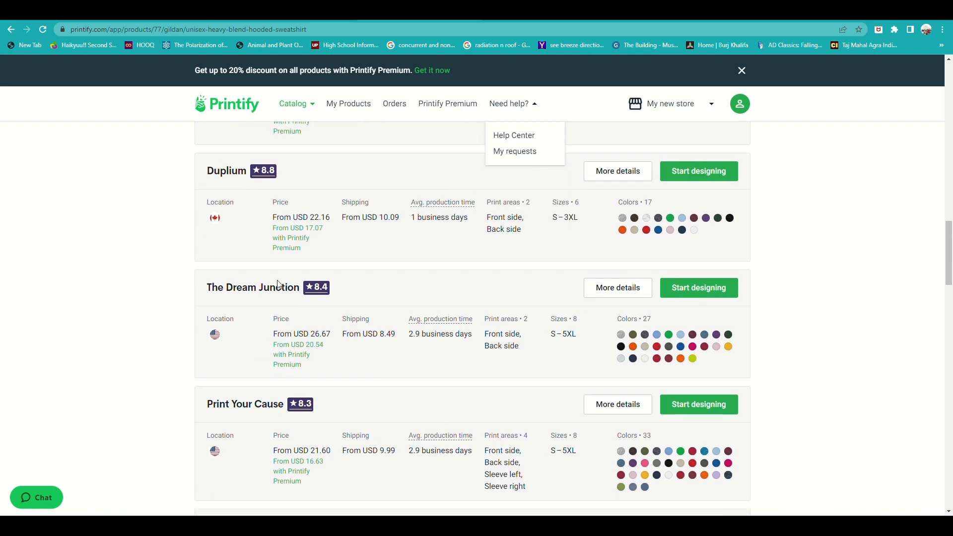
pyautogui.scroll(4, 519, 300)
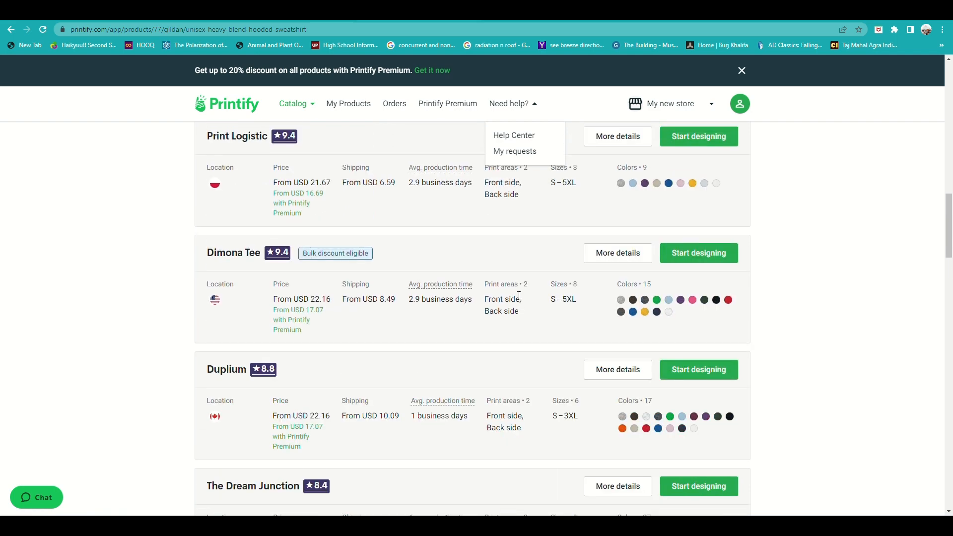
pyautogui.scroll(10, 403, 308)
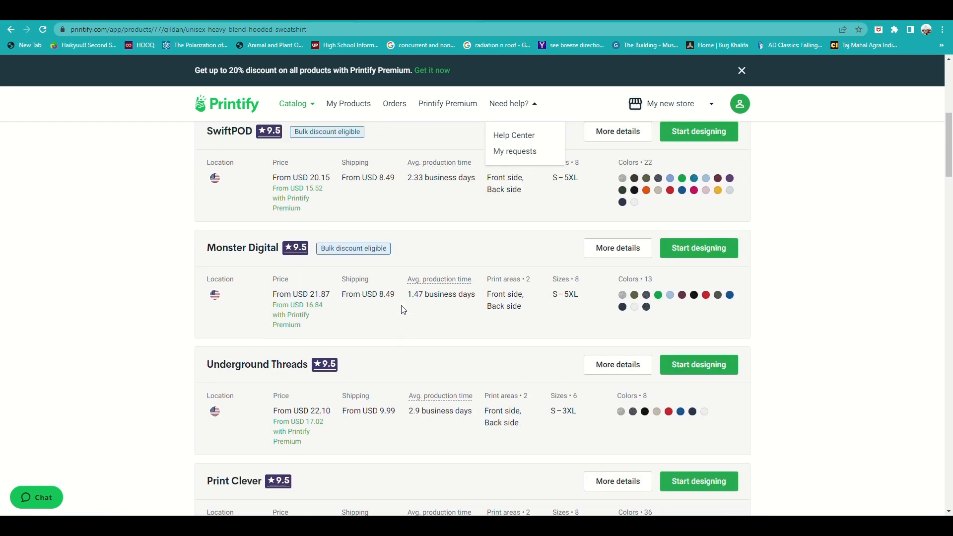
pyautogui.scroll(3, 403, 309)
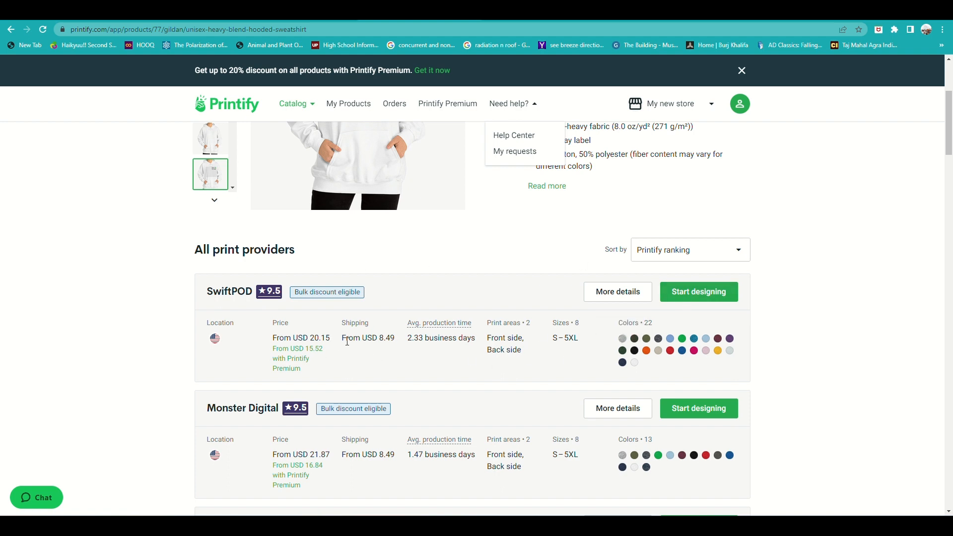
pyautogui.moveTo(273, 337); pyautogui.dragTo(459, 339)
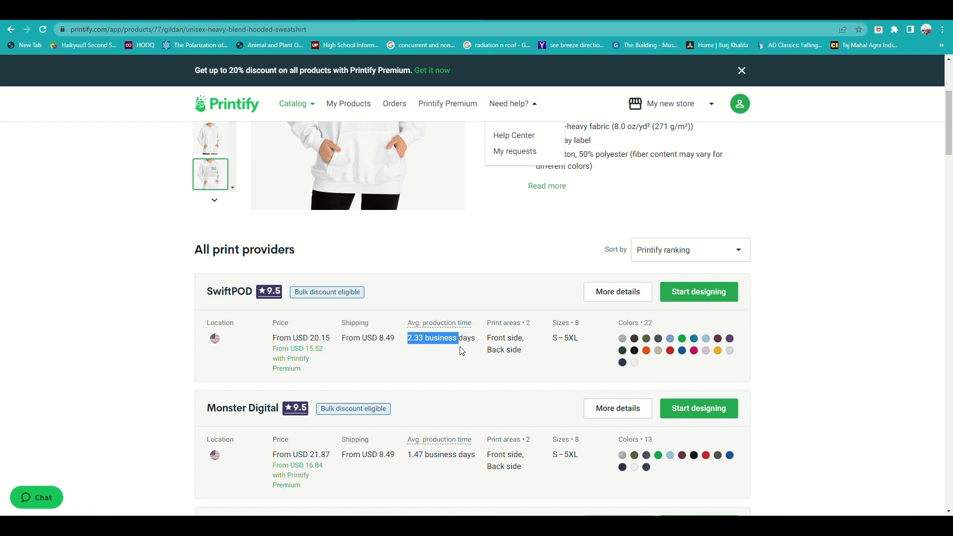
# Step: Review SwiftPOD's product variants, shipping and production details, and close the provider details
pyautogui.click(619, 292)
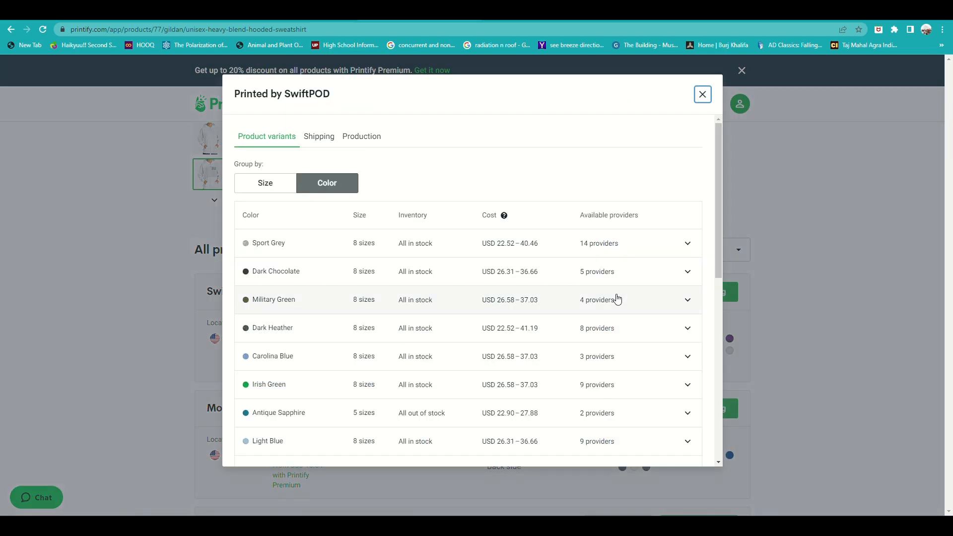
pyautogui.scroll(-3, 432, 281)
pyautogui.scroll(3, 435, 288)
pyautogui.click(325, 138)
pyautogui.click(351, 141)
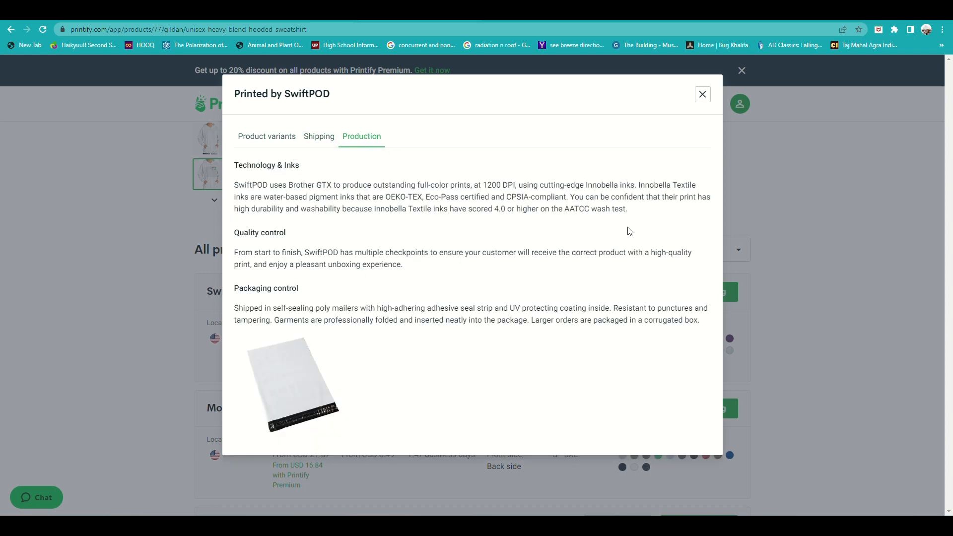
pyautogui.click(703, 95)
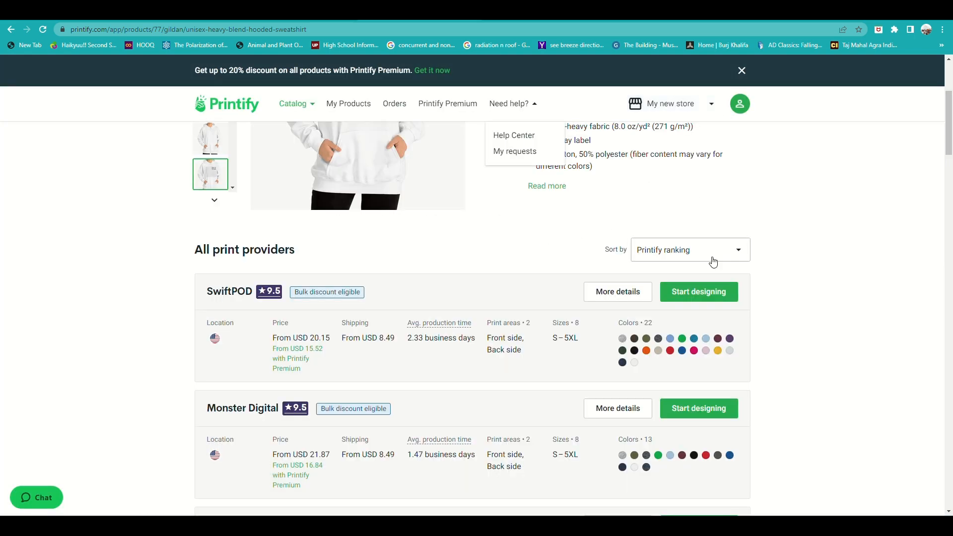
# Step: Start designing the sweatshirt with SwiftPOD and check the print areas on its back and front sides
pyautogui.click(693, 296)
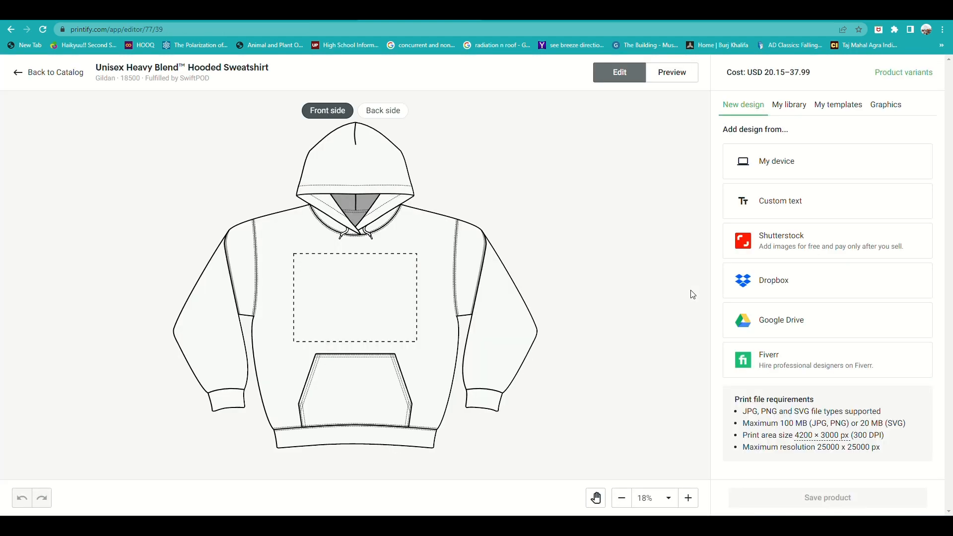
pyautogui.click(379, 112)
pyautogui.click(348, 110)
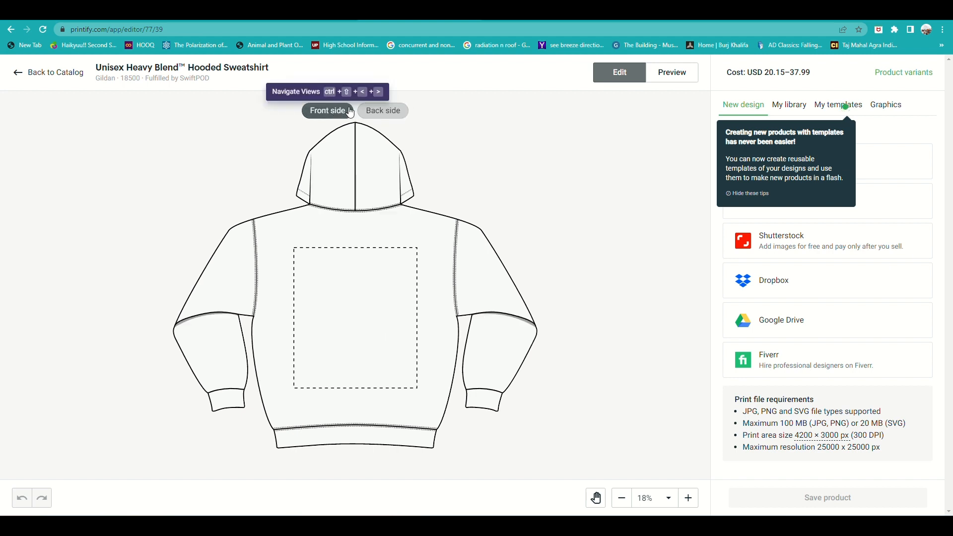
pyautogui.click(383, 113)
pyautogui.click(309, 118)
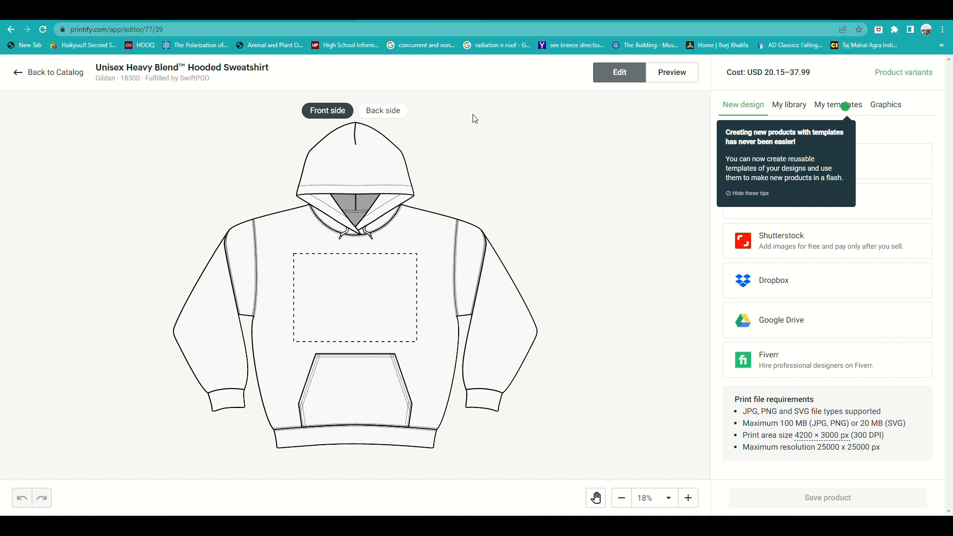
# Step: Look over the saved templates, the design library and the sources for a new design
pyautogui.click(825, 108)
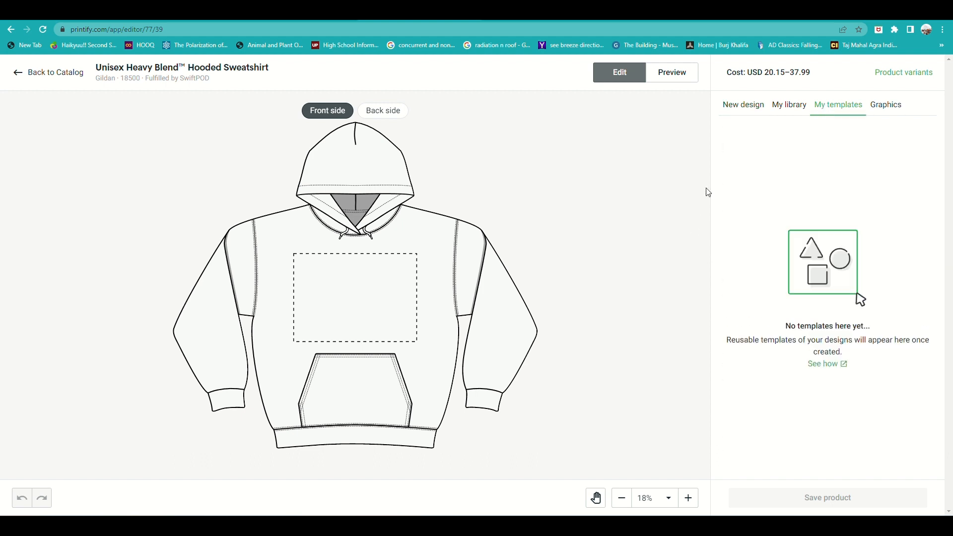
pyautogui.click(781, 110)
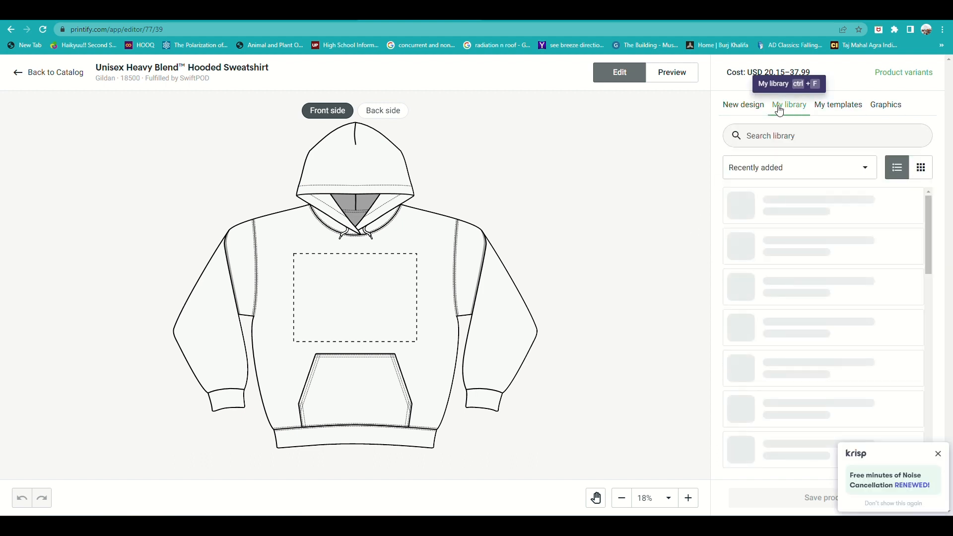
pyautogui.click(734, 111)
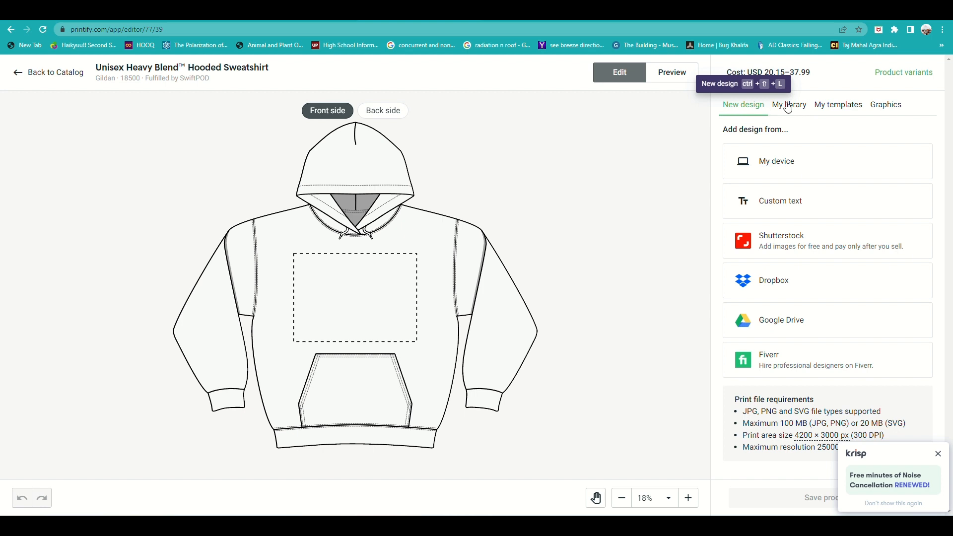
# Step: Browse the ready-made graphics and place the round palm-tree sunset from Retro vibes in the sweatshirt's front print area
pyautogui.click(881, 107)
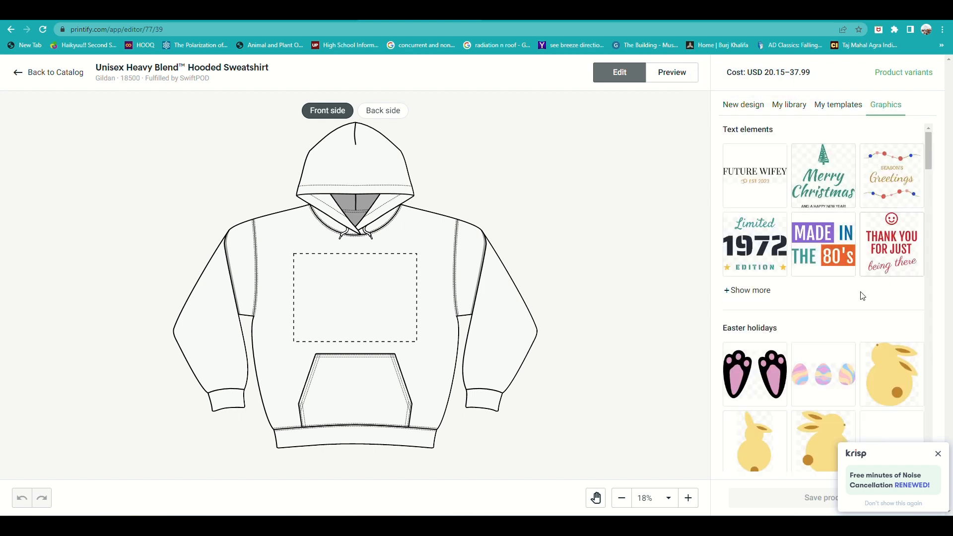
pyautogui.scroll(-3, 838, 293)
pyautogui.scroll(-5, 839, 293)
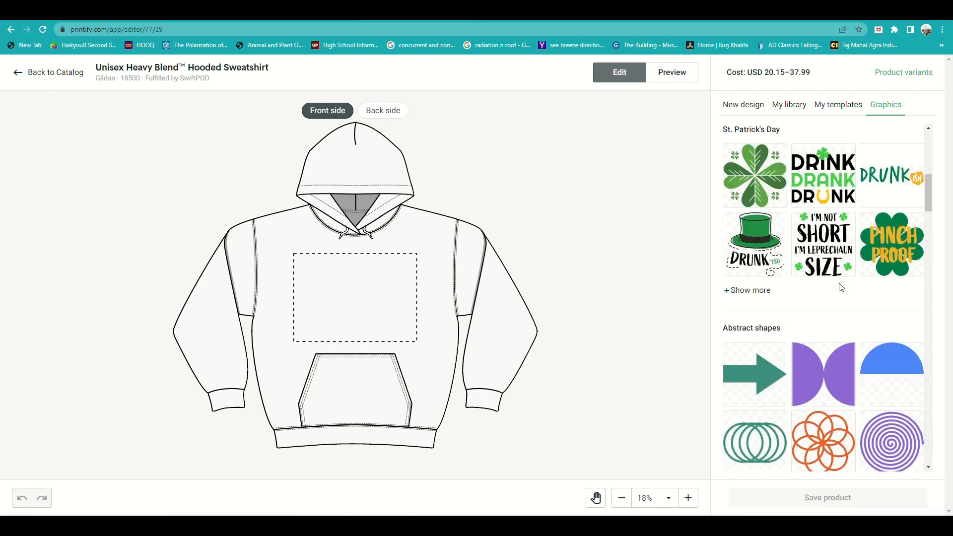
pyautogui.scroll(-5, 841, 288)
pyautogui.scroll(-3, 841, 287)
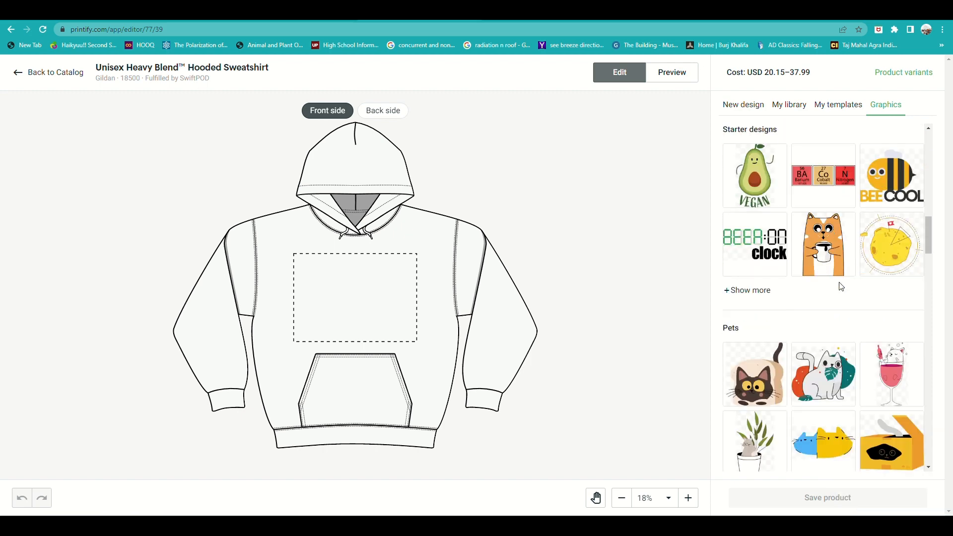
pyautogui.scroll(-7, 842, 287)
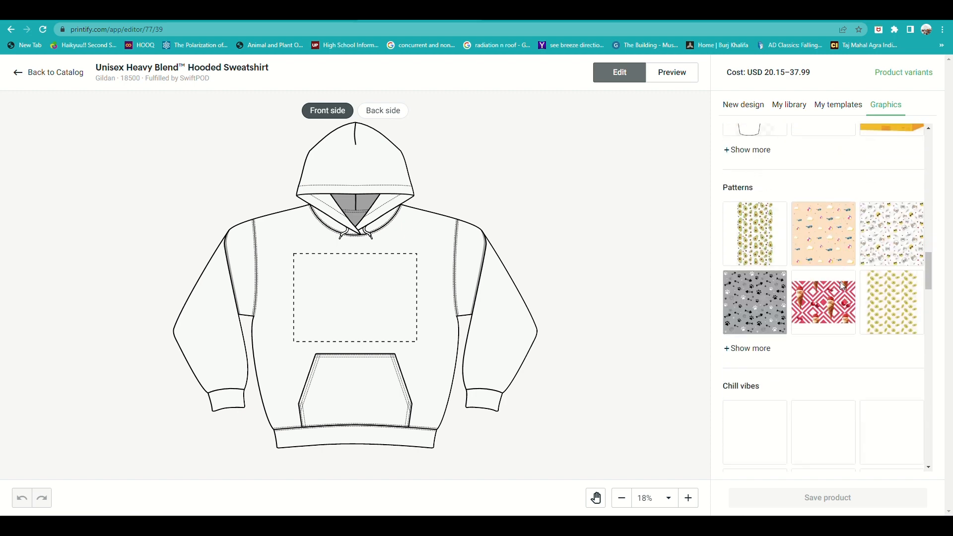
pyautogui.scroll(-4, 842, 287)
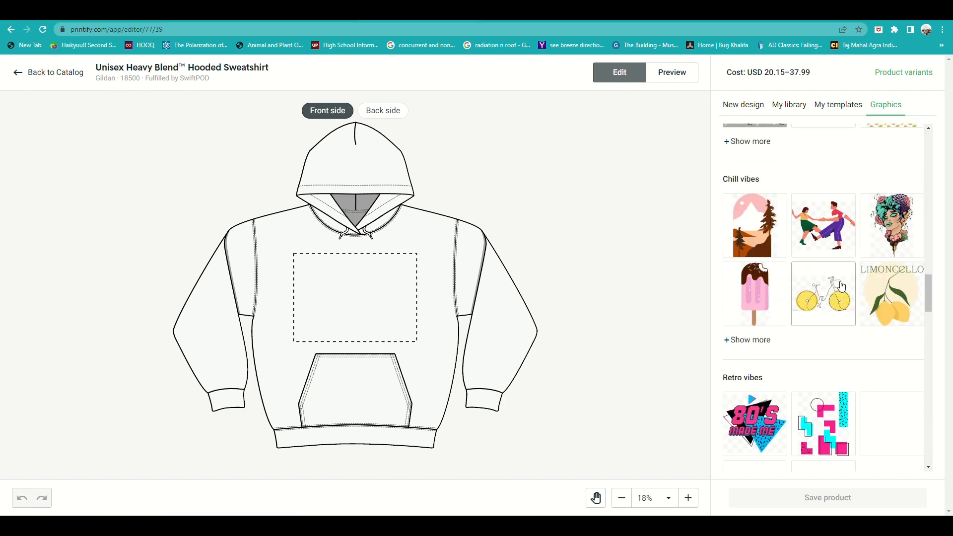
pyautogui.scroll(-4, 842, 287)
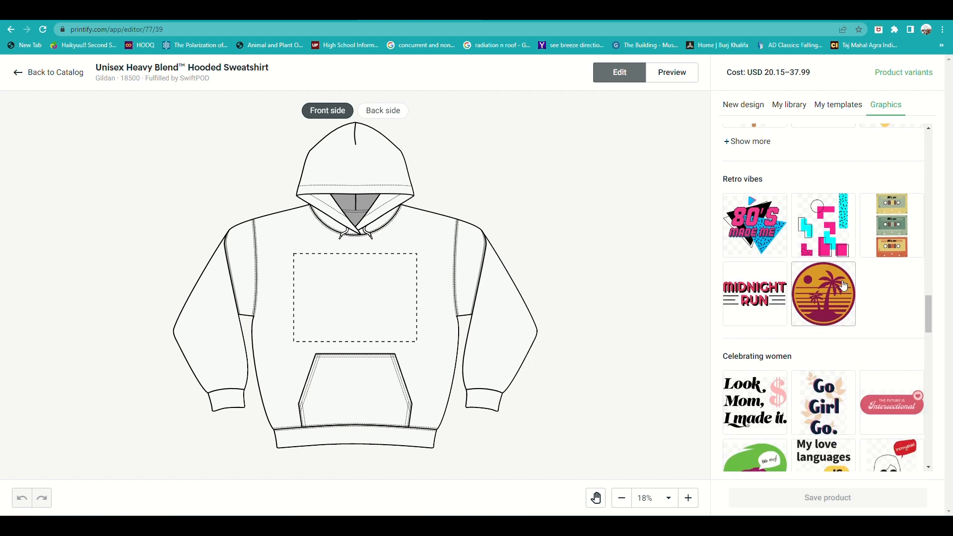
pyautogui.click(844, 286)
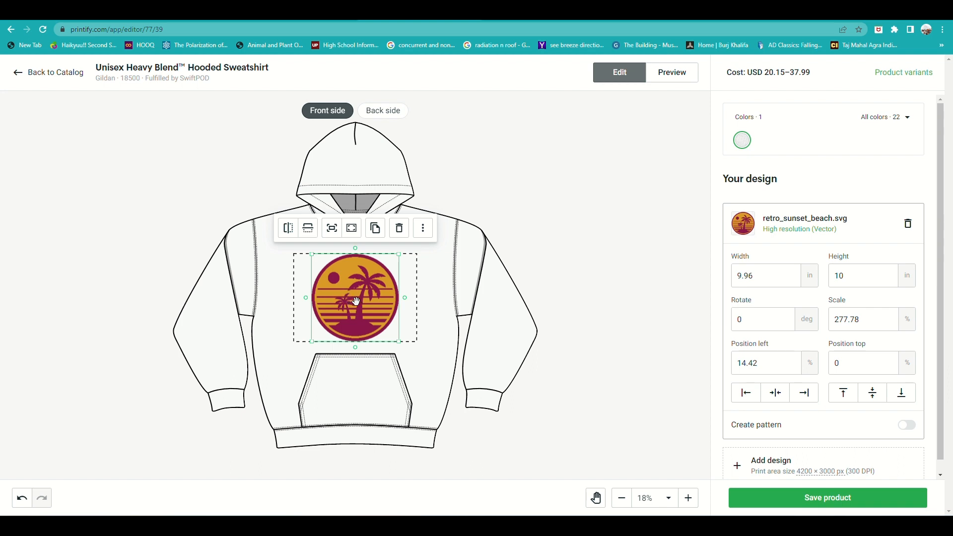
pyautogui.moveTo(400, 254); pyautogui.dragTo(427, 284)
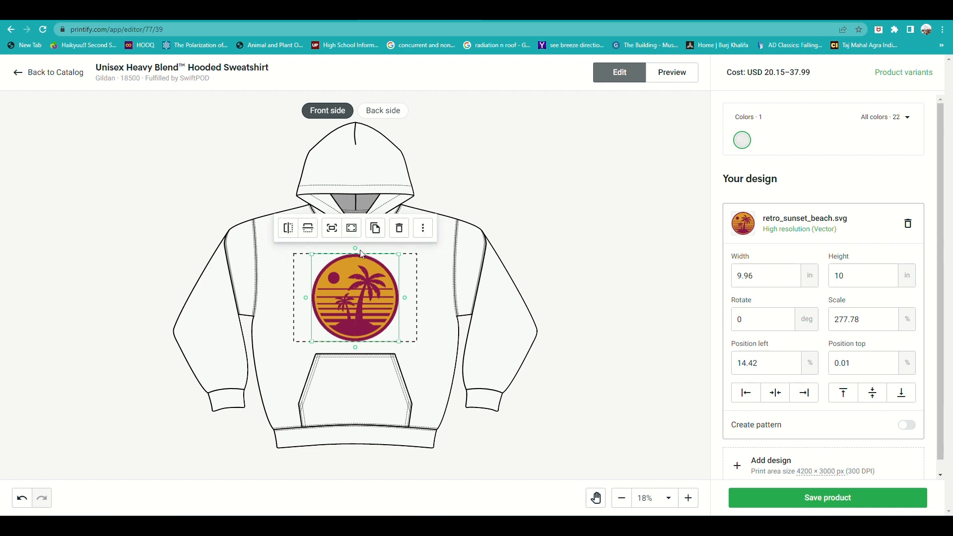
# Step: Switch to the sweatshirt's back side and bring up the ready-made graphics for a new design
pyautogui.click(385, 112)
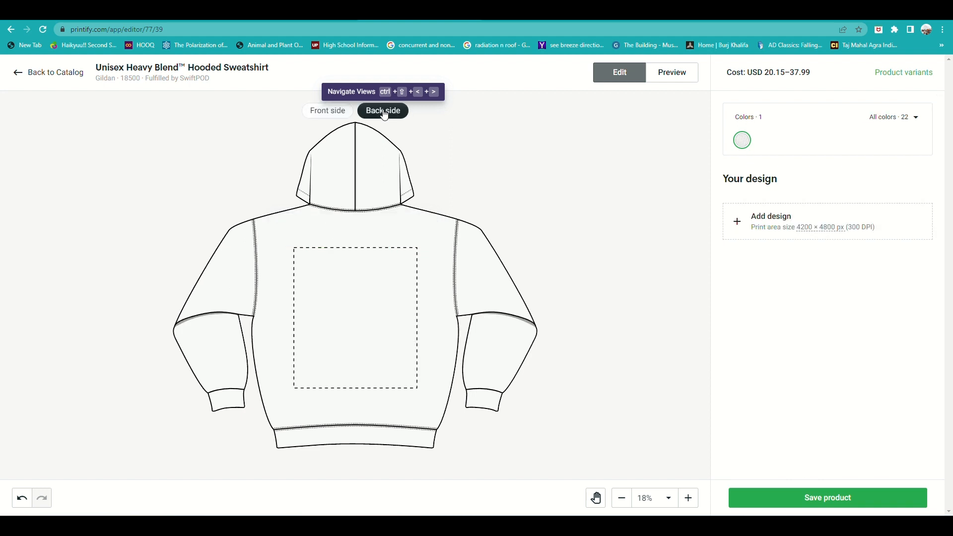
pyautogui.click(767, 235)
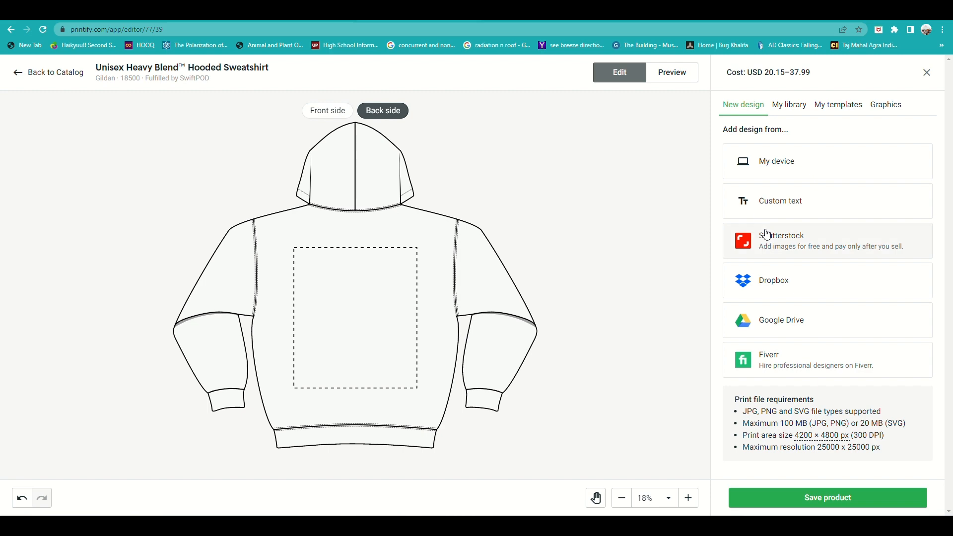
pyautogui.click(785, 106)
pyautogui.click(861, 107)
pyautogui.click(887, 104)
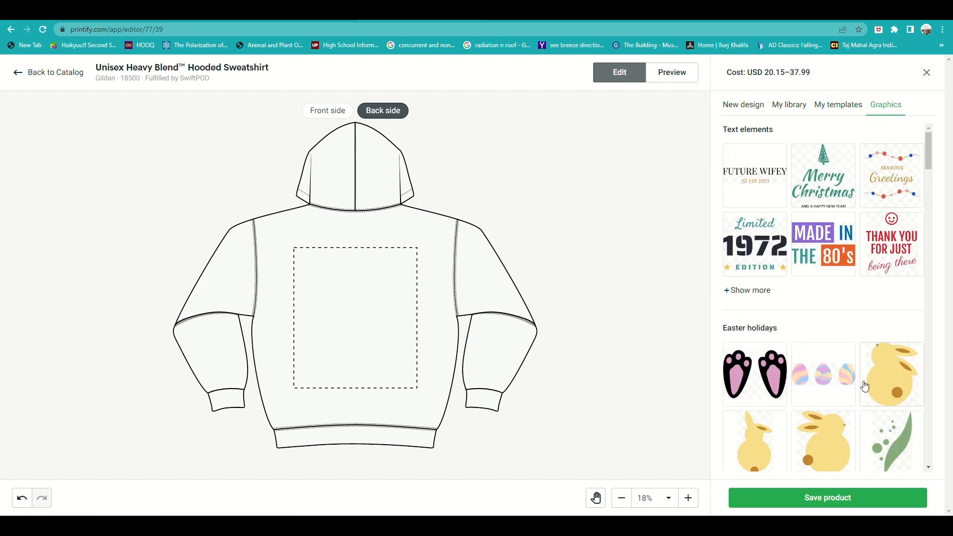
# Step: Browse the ready-made graphics from Text elements down to Winter holidays and expand the Winter holidays selection
pyautogui.scroll(-6, 861, 386)
pyautogui.scroll(4, 861, 392)
pyautogui.scroll(2, 861, 392)
pyautogui.scroll(-15, 861, 393)
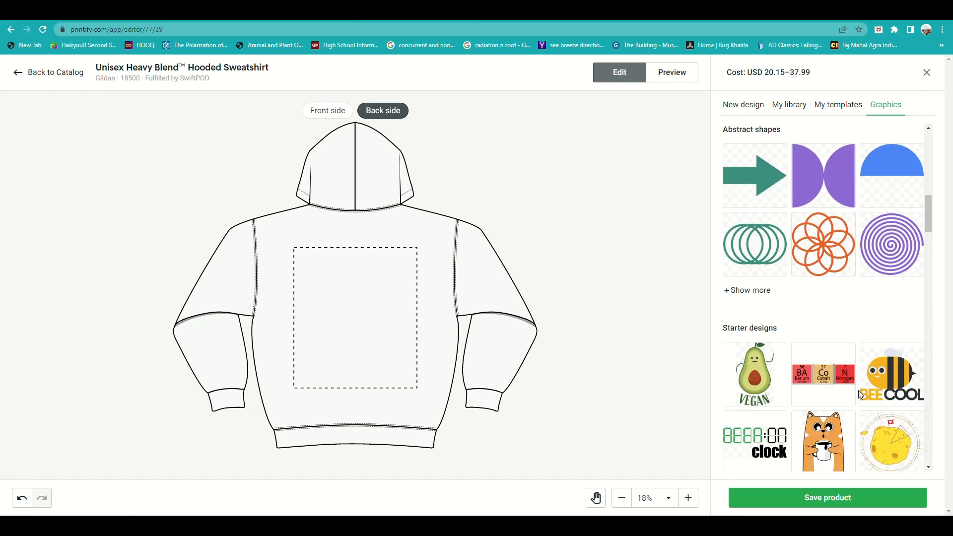
pyautogui.scroll(-5, 862, 396)
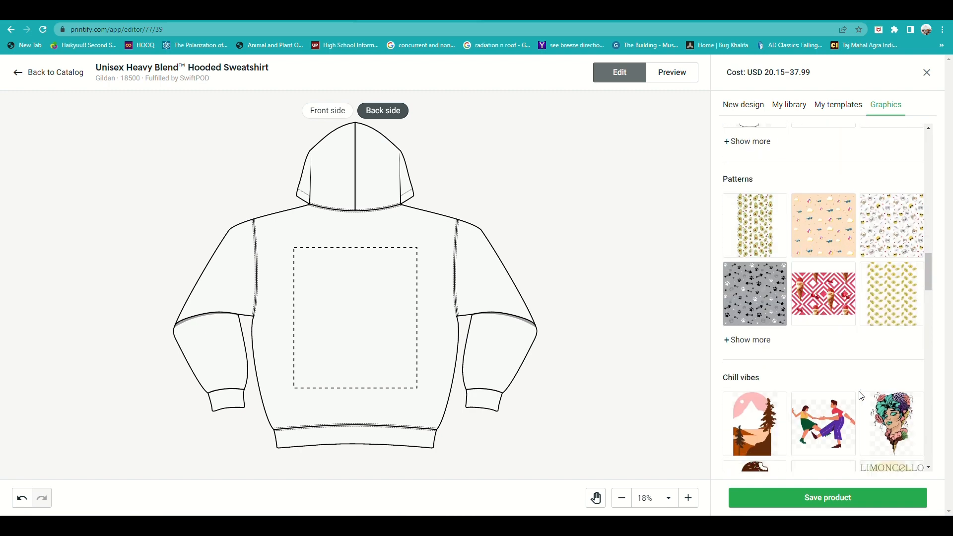
pyautogui.scroll(-5, 861, 396)
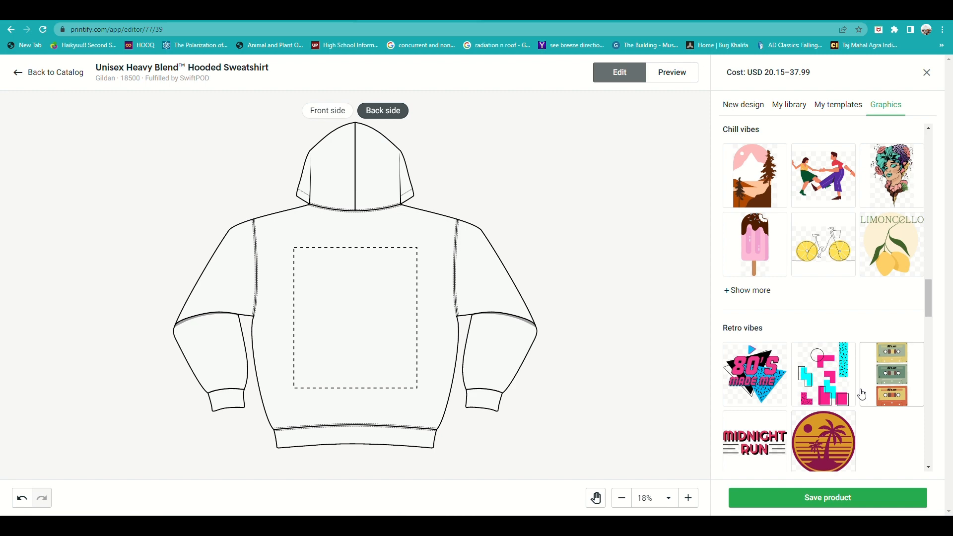
pyautogui.scroll(-6, 862, 395)
pyautogui.scroll(-5, 864, 393)
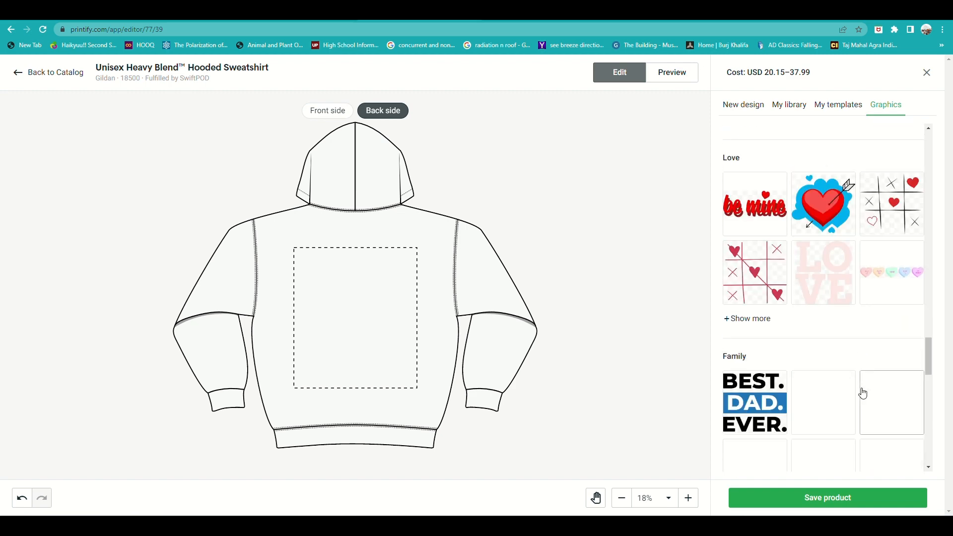
pyautogui.scroll(-4, 864, 393)
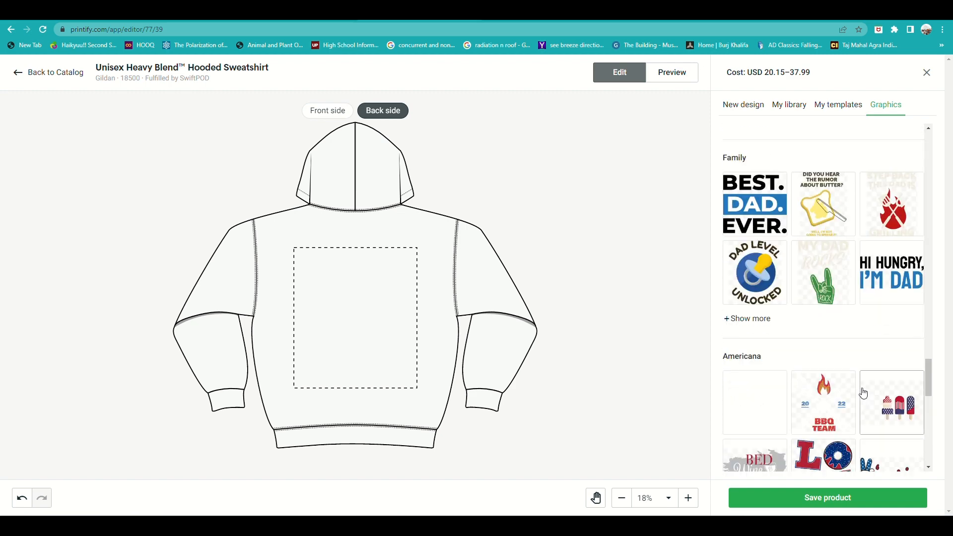
pyautogui.scroll(-4, 864, 393)
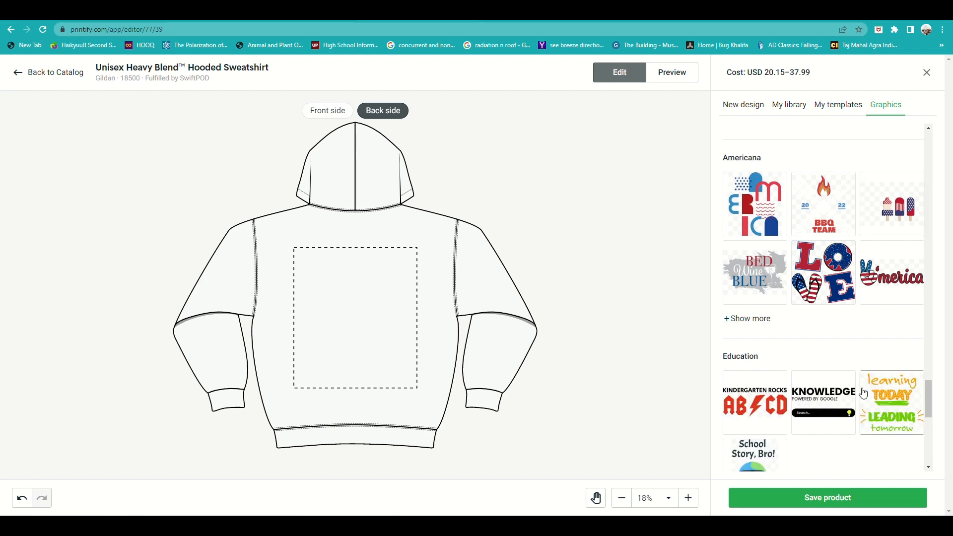
pyautogui.scroll(-5, 864, 394)
pyautogui.scroll(-4, 864, 393)
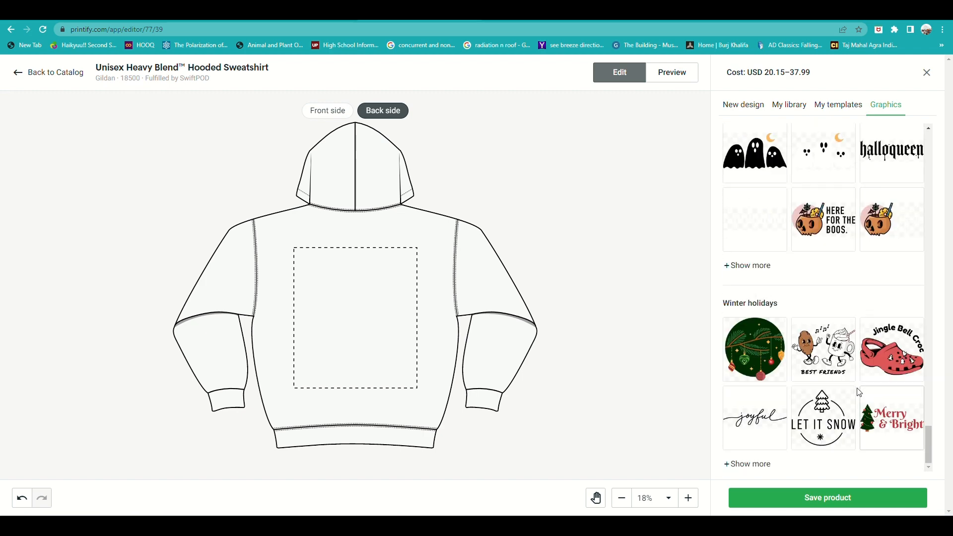
pyautogui.click(754, 466)
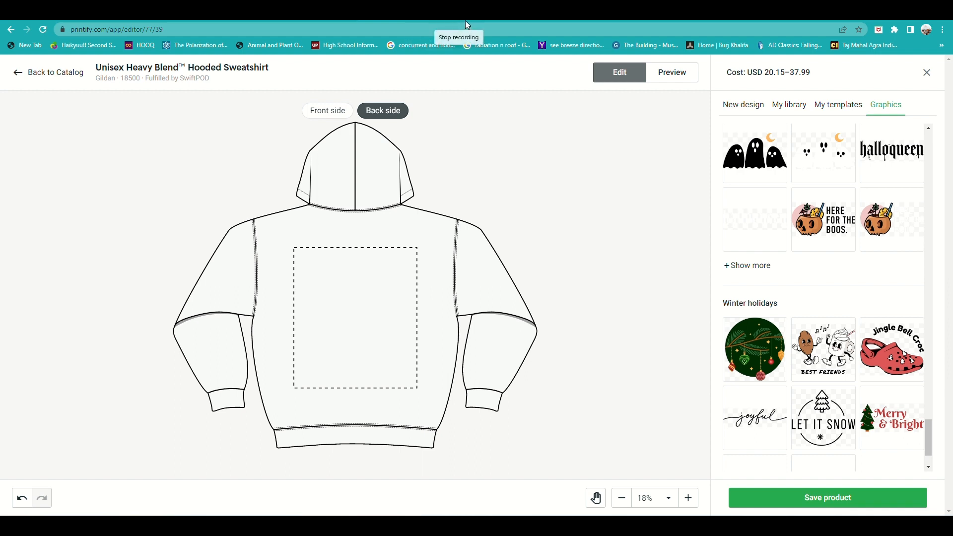
pyautogui.scroll(-2, 877, 427)
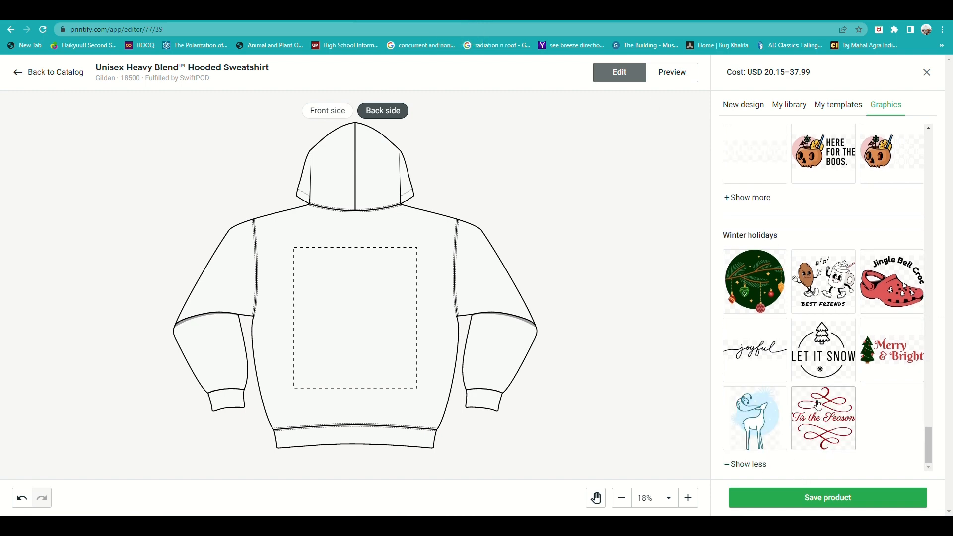
pyautogui.scroll(10, 819, 406)
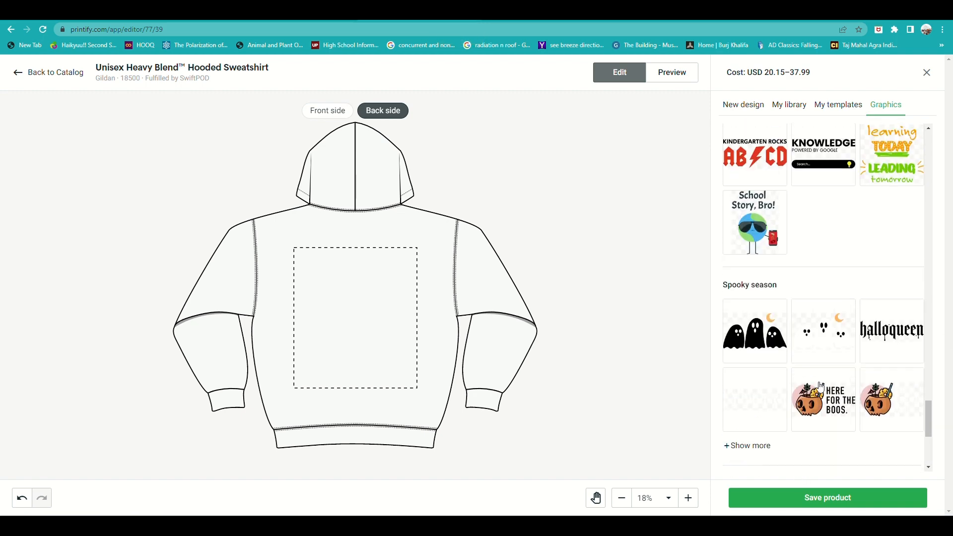
# Step: Add a custom text layer to the sweatshirt's back print area
pyautogui.click(743, 106)
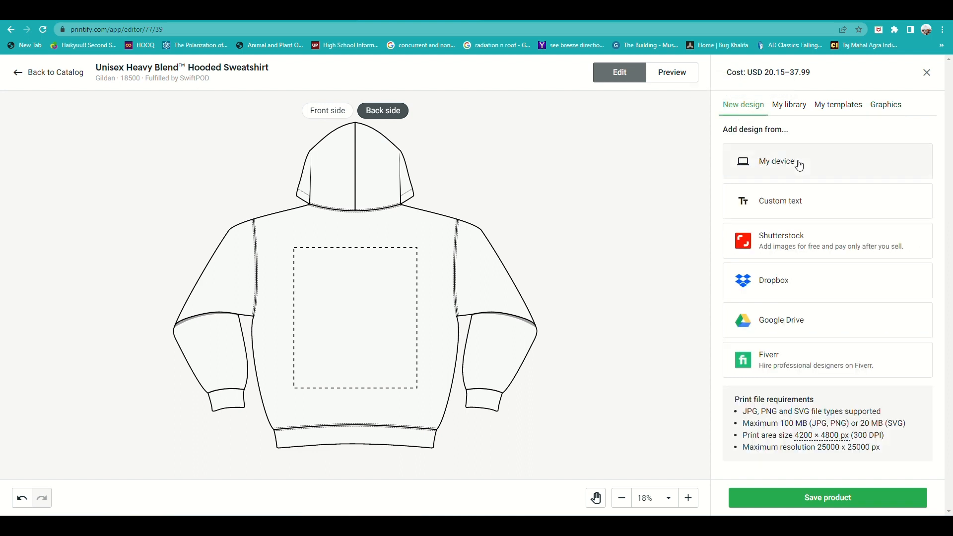
pyautogui.click(794, 208)
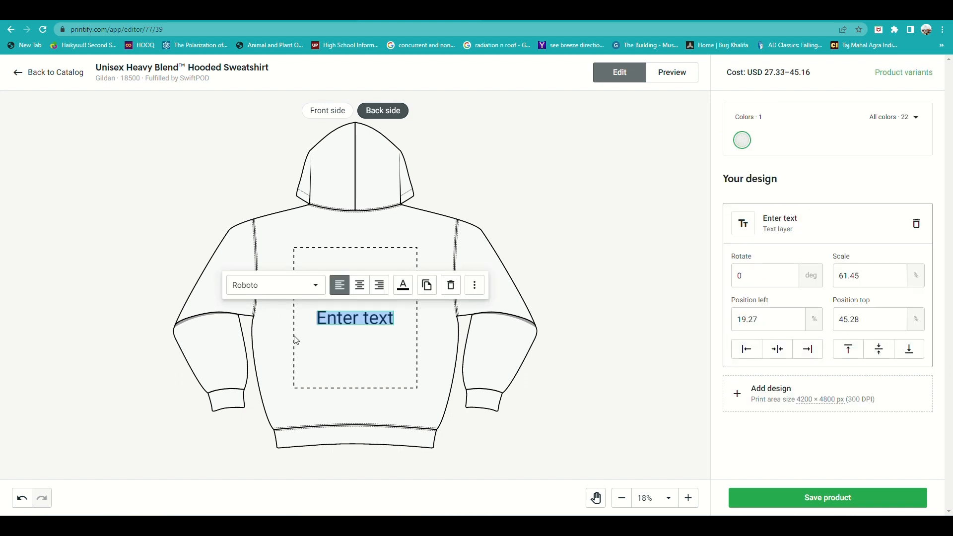
# Step: Try the Pacifico and Inconsolata fonts on the text layer
pyautogui.click(310, 286)
pyautogui.scroll(-4, 278, 372)
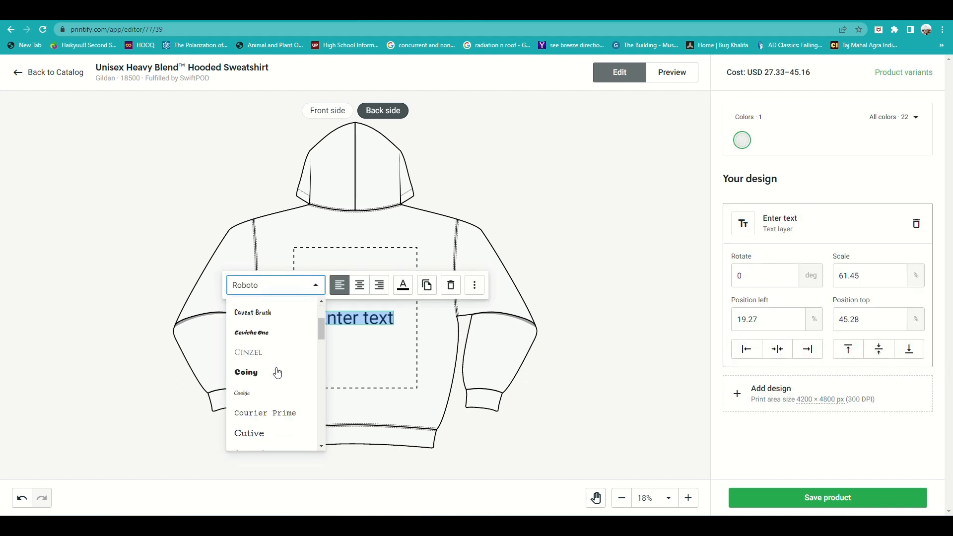
pyautogui.scroll(-3, 277, 371)
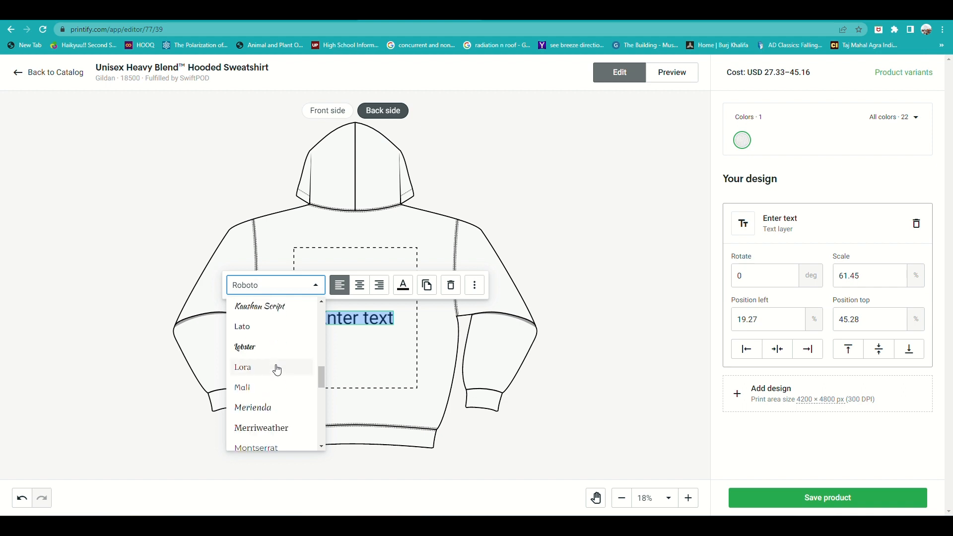
pyautogui.scroll(-3, 278, 392)
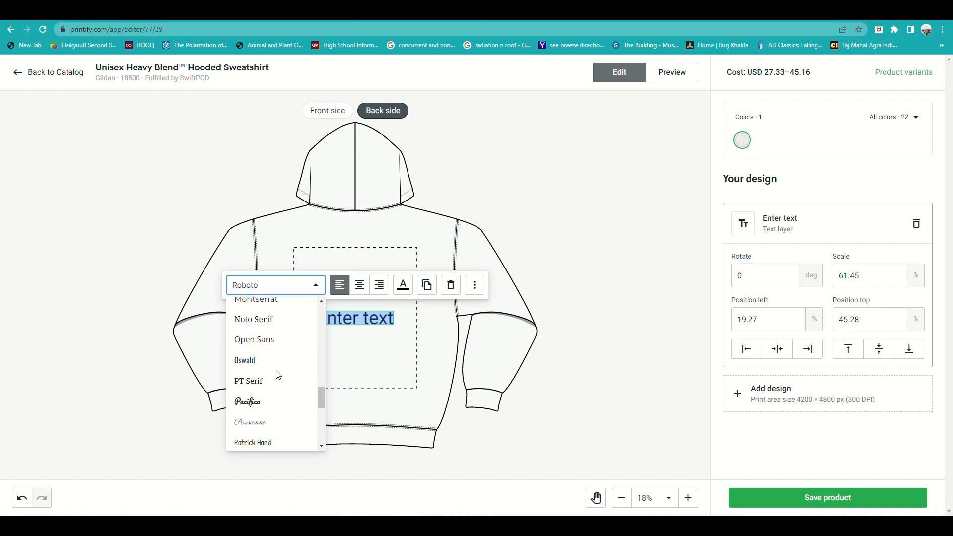
pyautogui.click(281, 402)
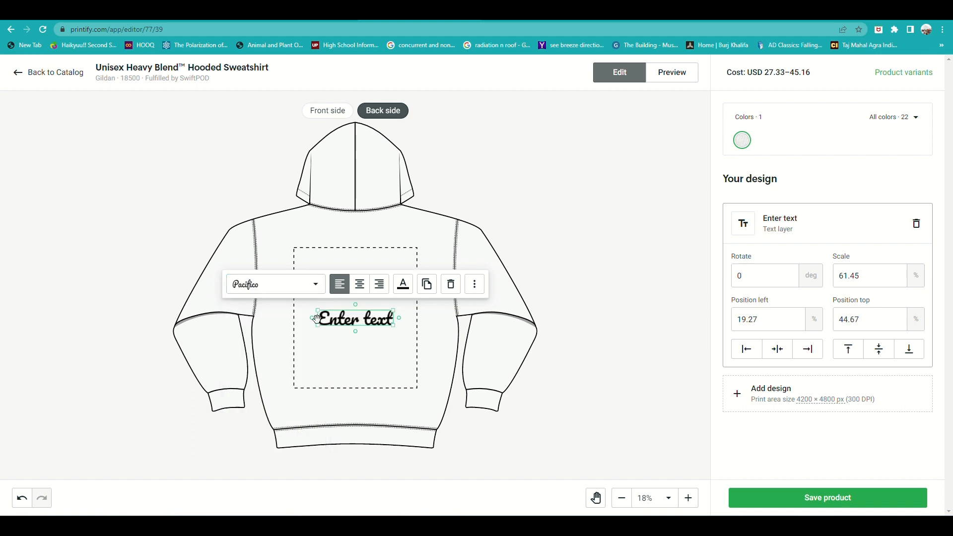
pyautogui.click(288, 284)
pyautogui.scroll(-5, 258, 393)
pyautogui.click(259, 403)
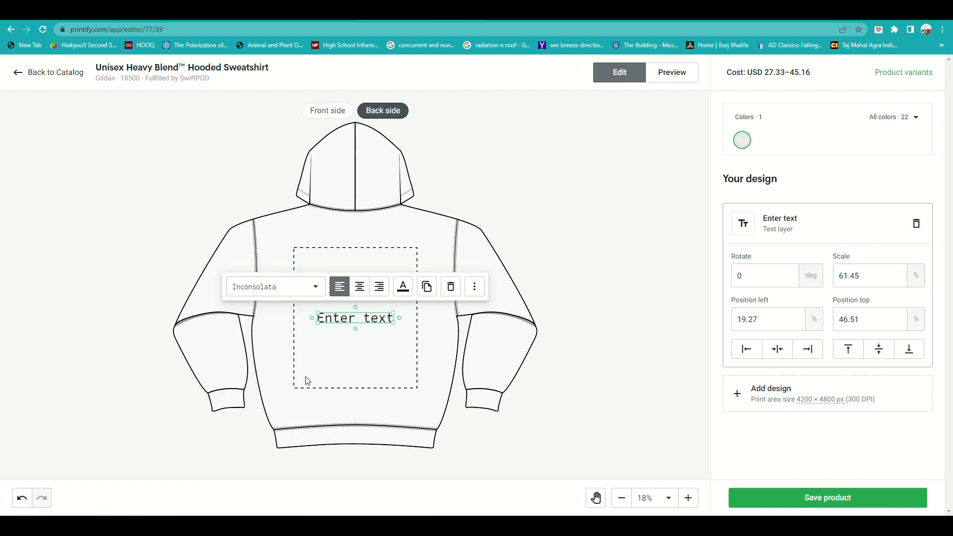
# Step: Set the text layer's font to Fjalla One
pyautogui.click(303, 287)
pyautogui.scroll(-3, 269, 437)
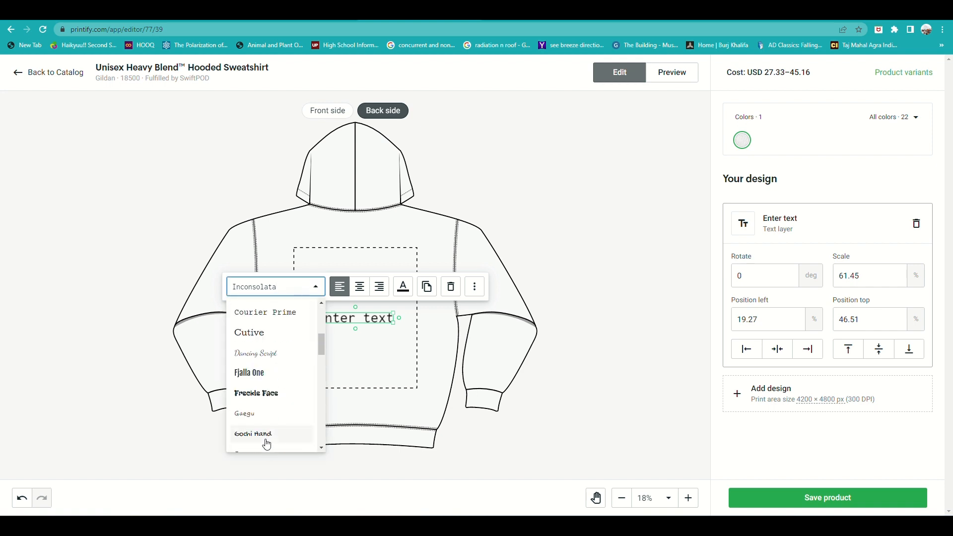
pyautogui.click(272, 378)
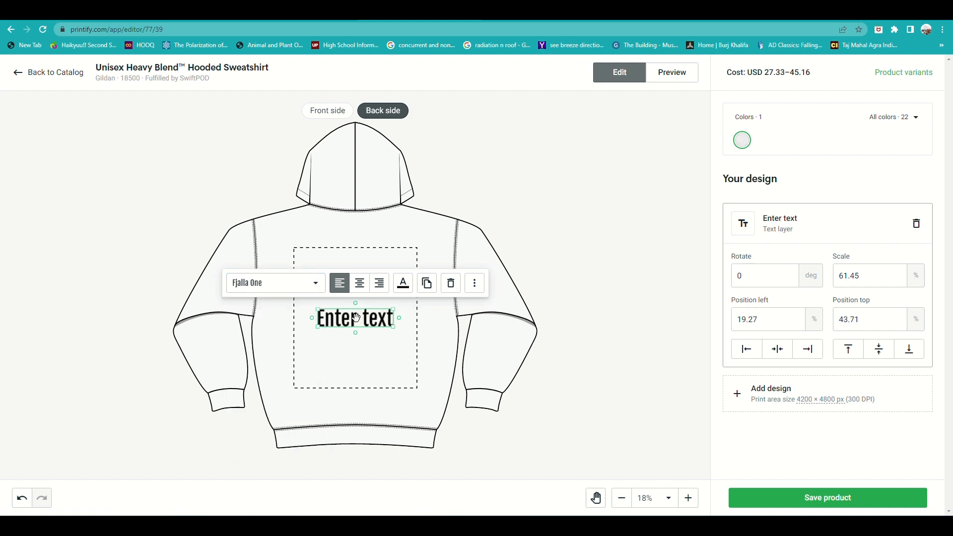
# Step: Replace the placeholder wording of the text layer with "Nature is life"
pyautogui.doubleClick(351, 317)
pyautogui.write('na')
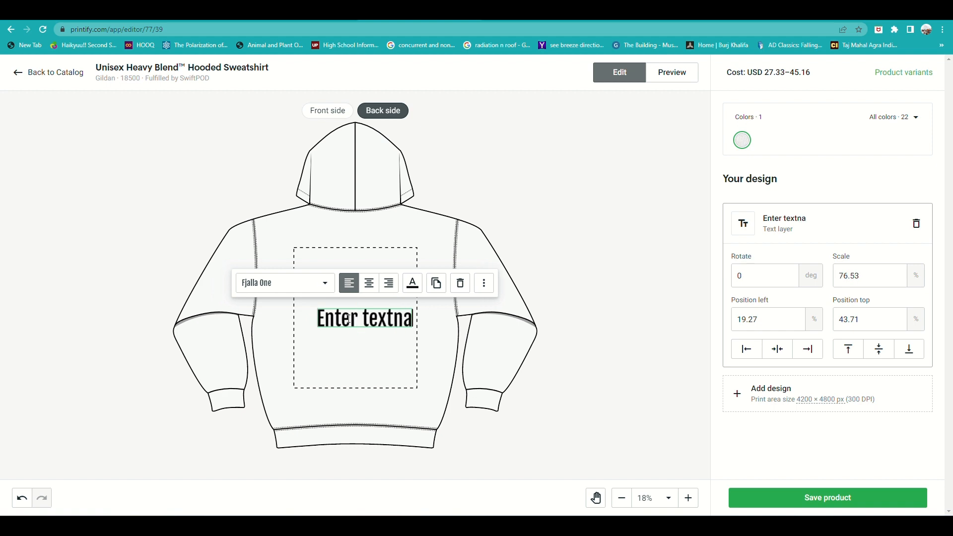
pyautogui.press('BackSpace')
pyautogui.press('BackSpace')
pyautogui.press('BackSpace')
pyautogui.press('BackSpace')
pyautogui.press('BackSpace')
pyautogui.press('BackSpace')
pyautogui.press('BackSpace')
pyautogui.press('BackSpace')
pyautogui.press('BackSpace')
pyautogui.press('BackSpace')
pyautogui.press('BackSpace')
pyautogui.press('BackSpace')
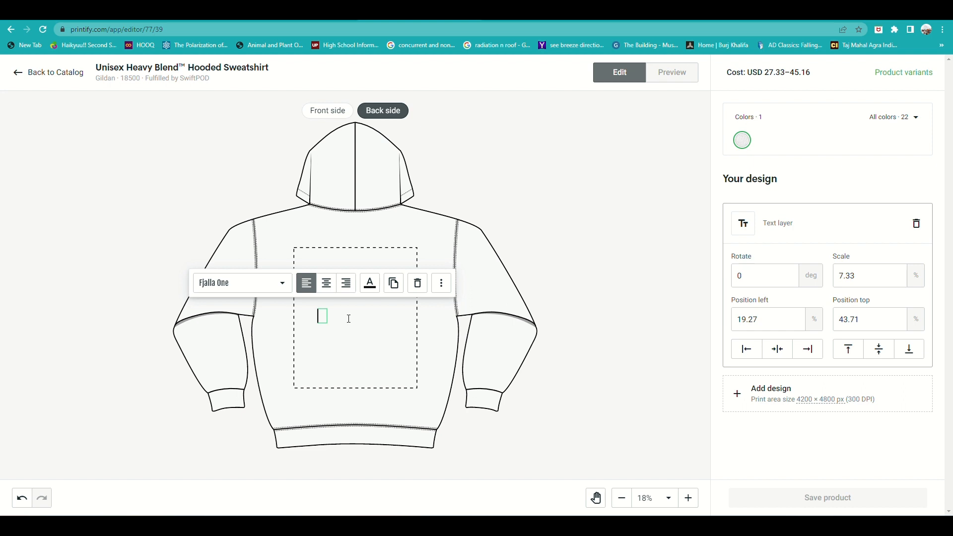
pyautogui.write('Nature')
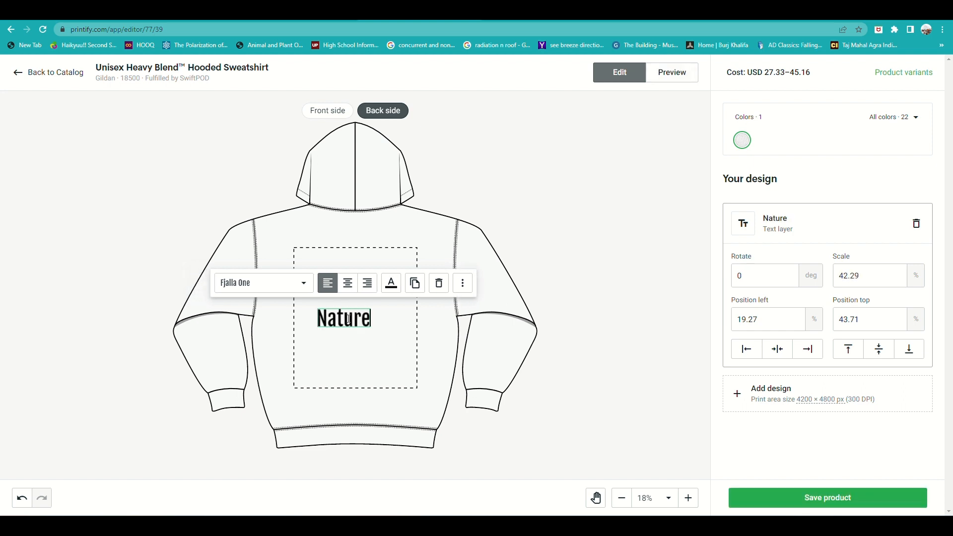
pyautogui.write(' if life')
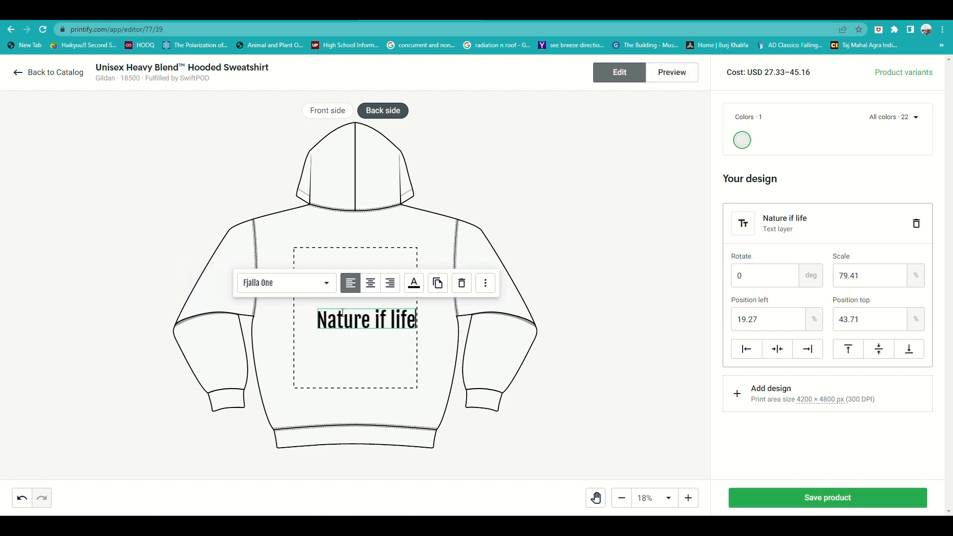
pyautogui.click(387, 320)
pyautogui.press('BackSpace')
pyautogui.write('d')
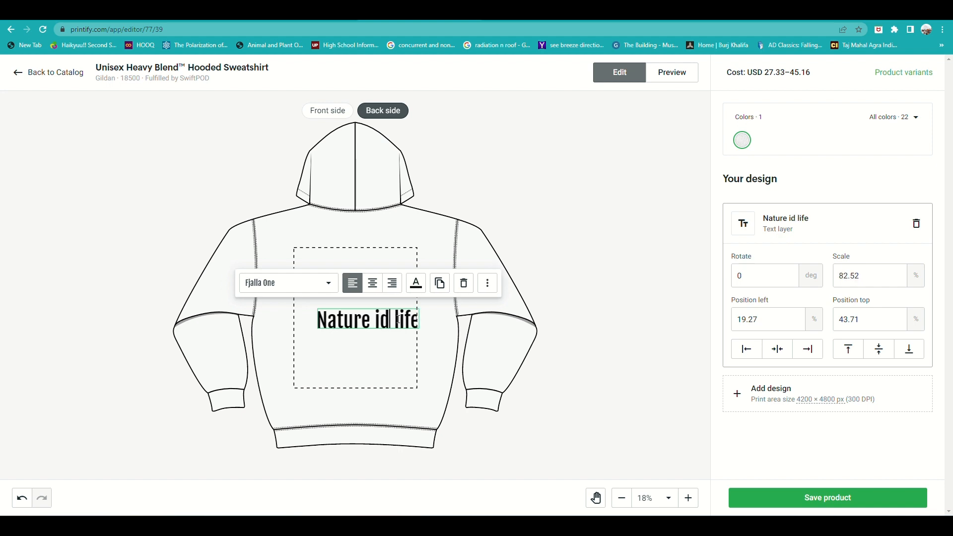
pyautogui.press('BackSpace')
pyautogui.write('s')
pyautogui.click(367, 321)
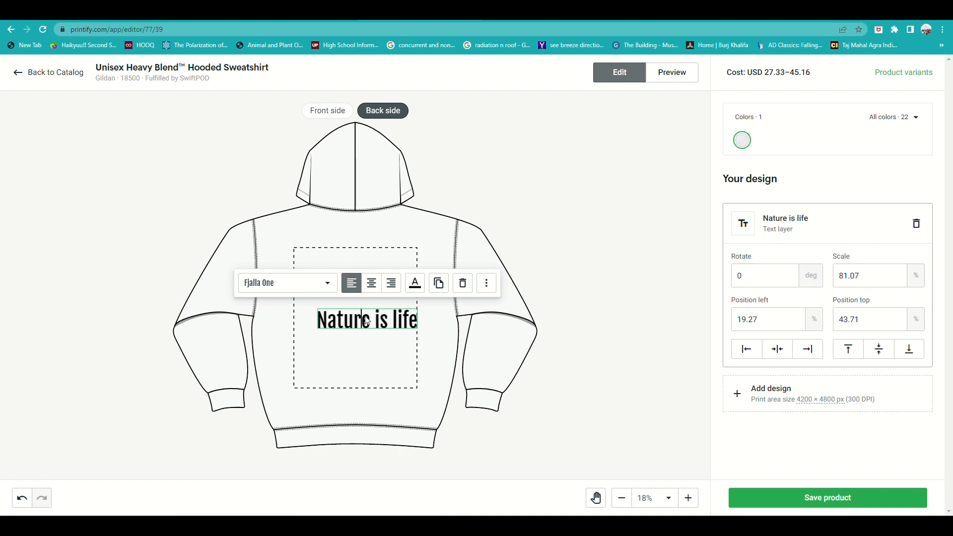
# Step: Center-align the text and move it to about 9.5% left and 39% top, with rotation at 0 degrees
pyautogui.click(371, 283)
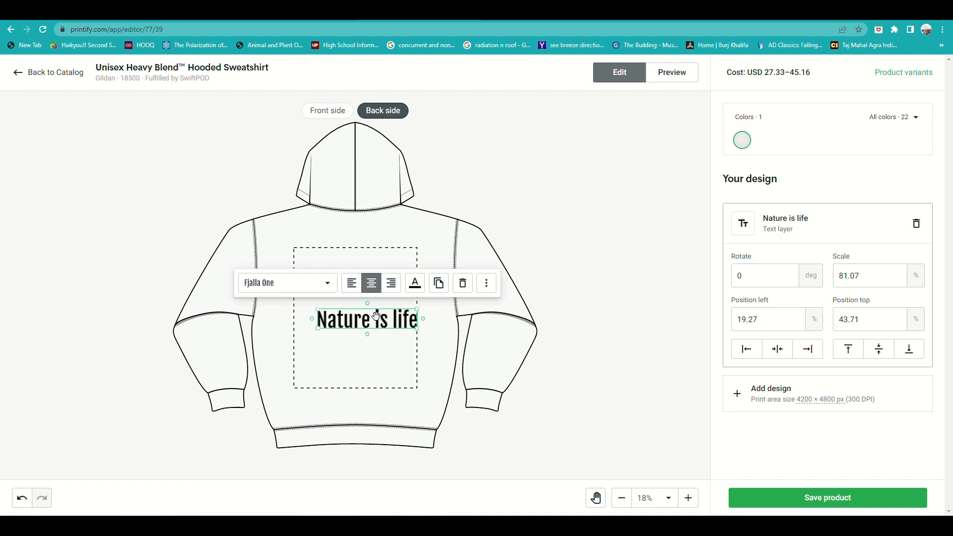
pyautogui.moveTo(378, 311); pyautogui.dragTo(354, 289)
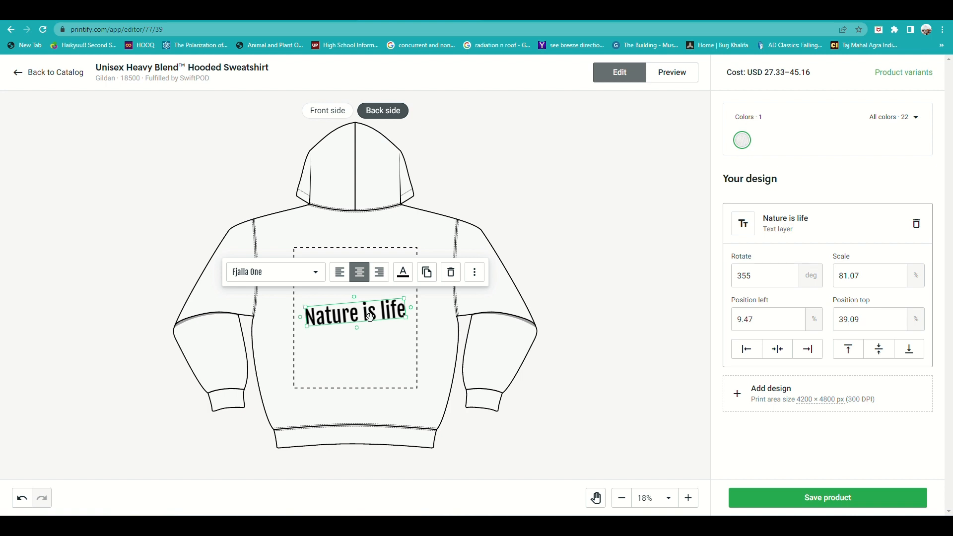
pyautogui.hotkey('ctrl', 'z')
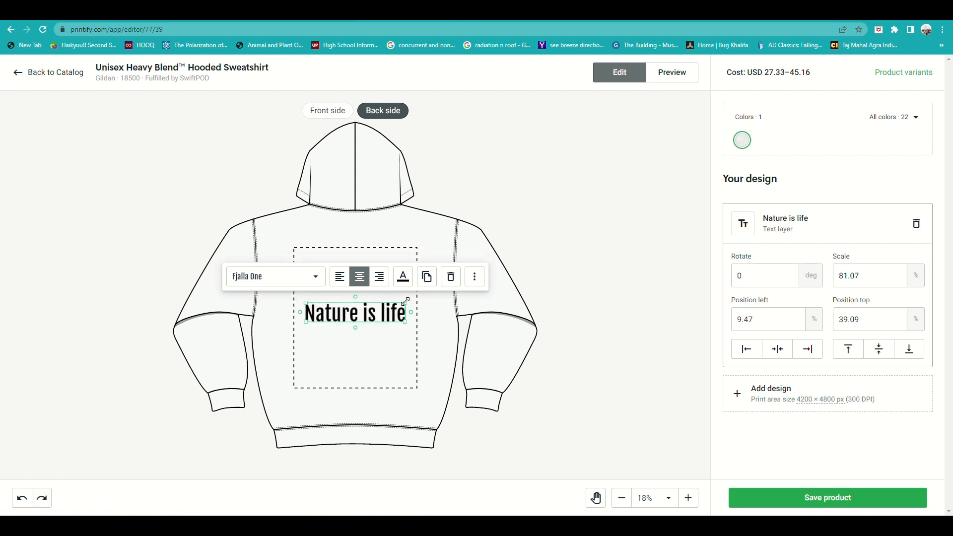
# Step: Enlarge the text to a scale of about 116% and break it into three lines: "Nature", "is" and "life"
pyautogui.moveTo(406, 300); pyautogui.dragTo(445, 290)
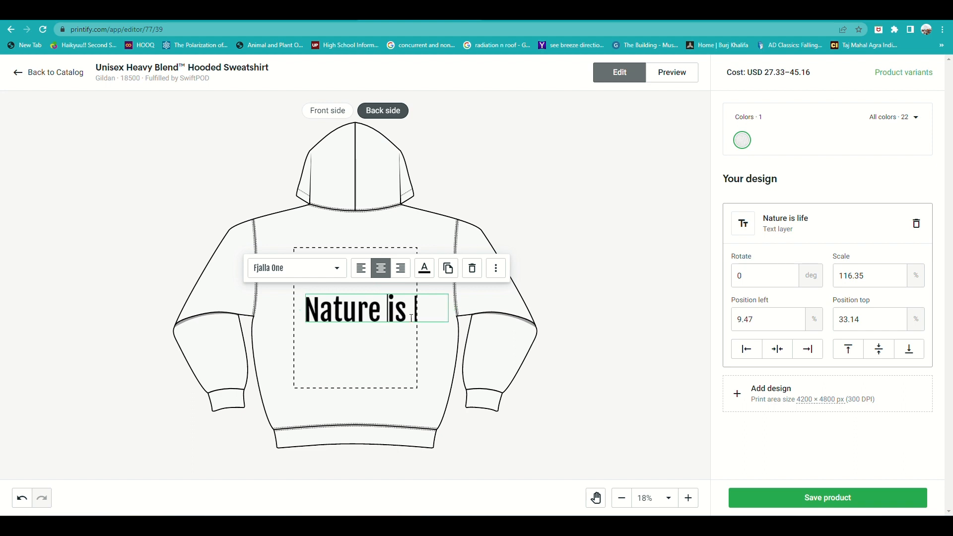
pyautogui.press('Return')
pyautogui.click(340, 345)
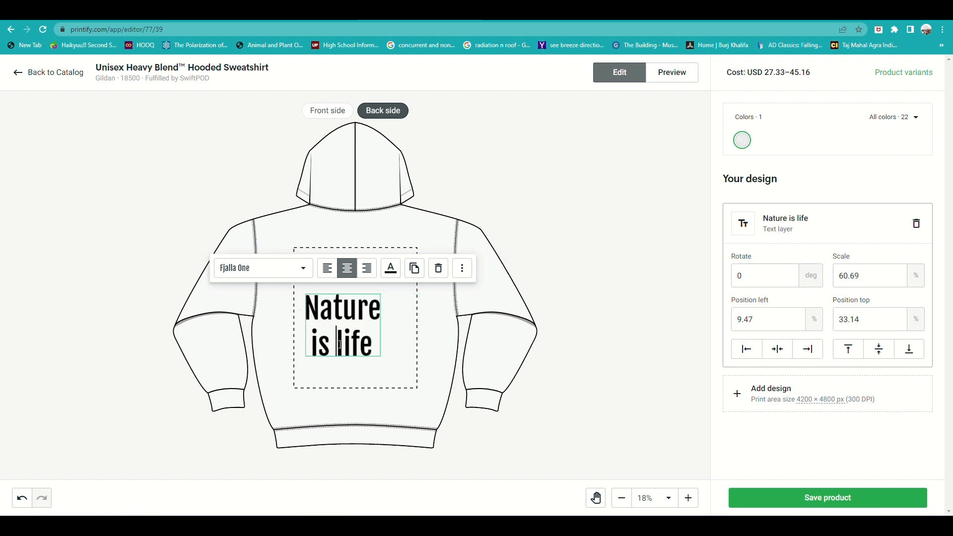
pyautogui.press('Return')
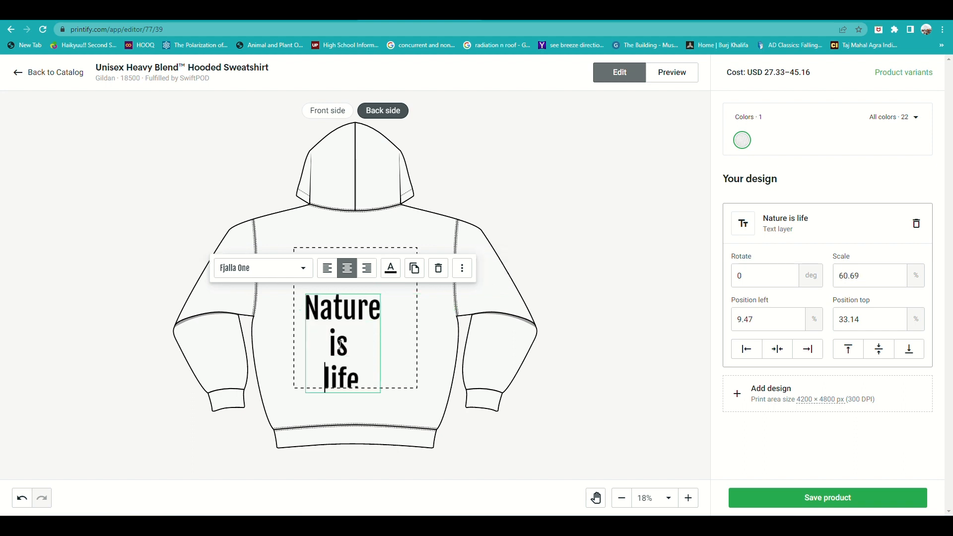
pyautogui.click(350, 299)
pyautogui.click(410, 312)
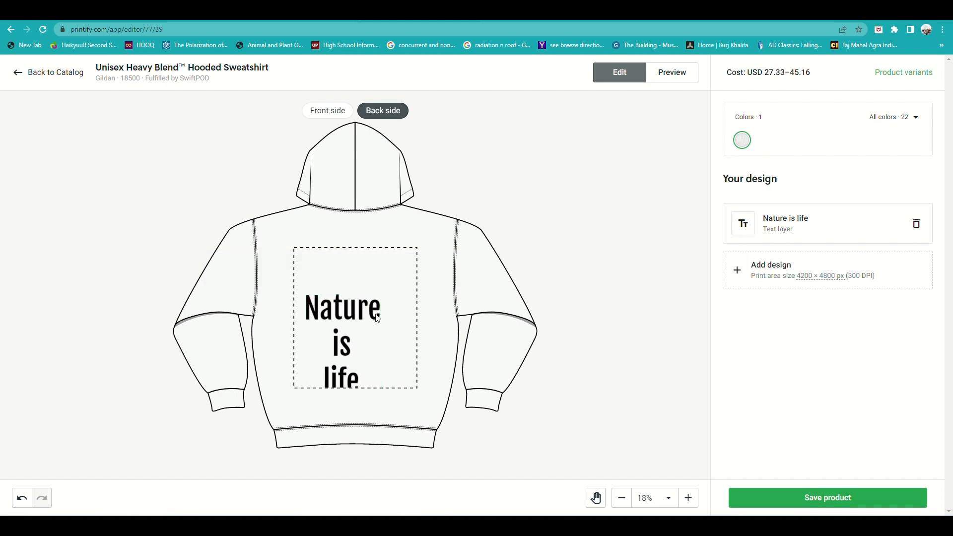
# Step: Scale the back text to about 86% and place it about 6.9% from the left and 0% from the top of the print area
pyautogui.click(355, 308)
pyautogui.moveTo(357, 307); pyautogui.dragTo(367, 279)
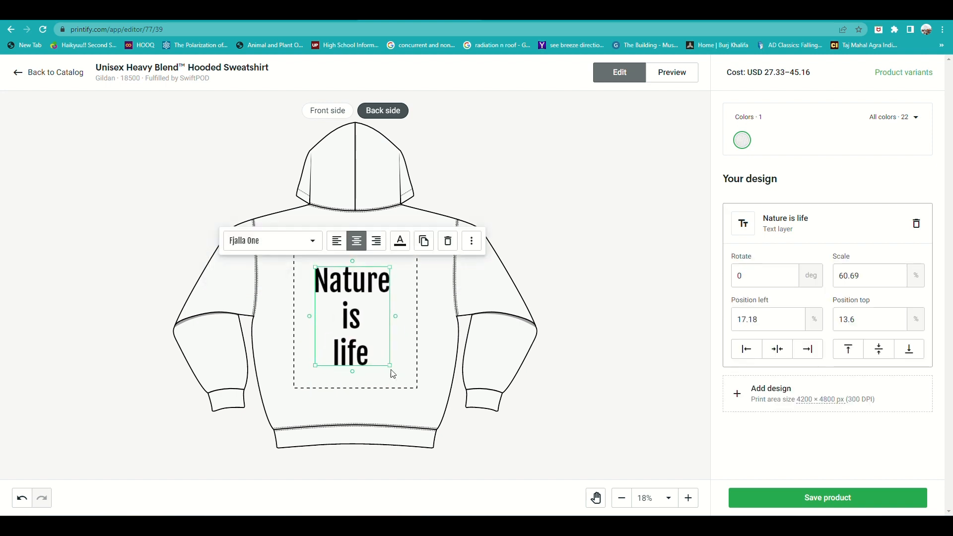
pyautogui.moveTo(391, 366); pyautogui.dragTo(364, 331)
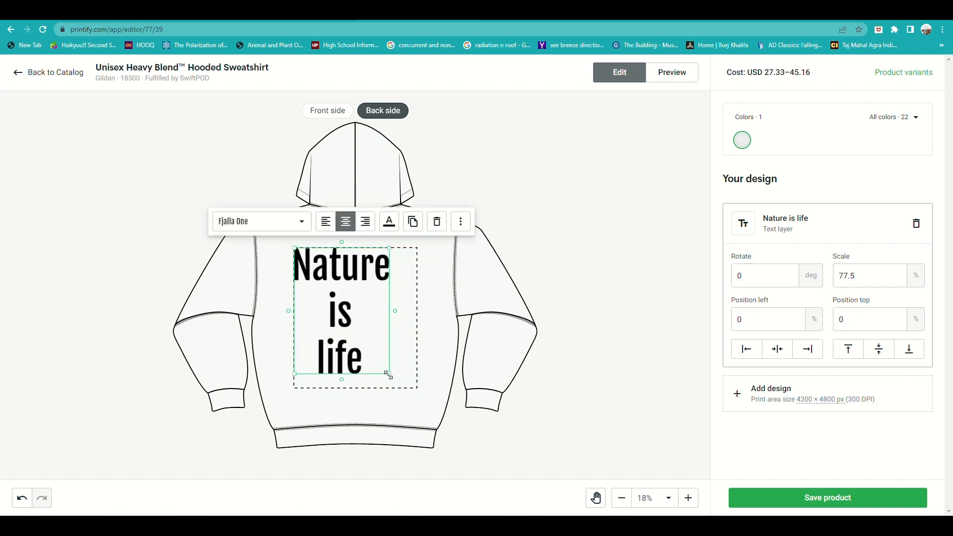
pyautogui.moveTo(389, 375); pyautogui.dragTo(405, 381)
pyautogui.moveTo(357, 335)
pyautogui.mouseDown()
pyautogui.moveTo(366, 340)
pyautogui.moveTo(358, 333)
pyautogui.mouseUp()
pyautogui.doubleClick(368, 340)
pyautogui.click(403, 312)
pyautogui.click(440, 300)
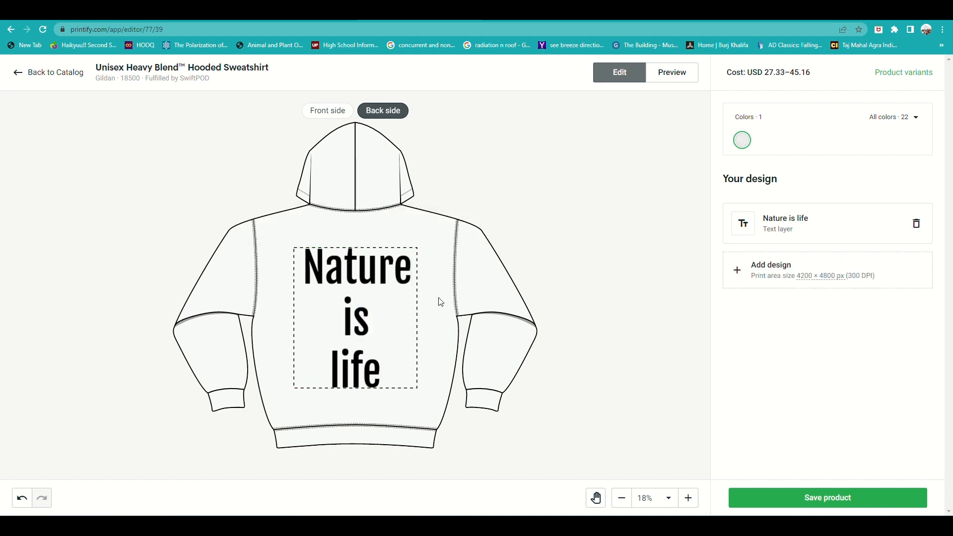
pyautogui.click(411, 302)
pyautogui.moveTo(400, 295)
pyautogui.mouseDown()
pyautogui.moveTo(385, 281)
pyautogui.moveTo(399, 278)
pyautogui.mouseUp()
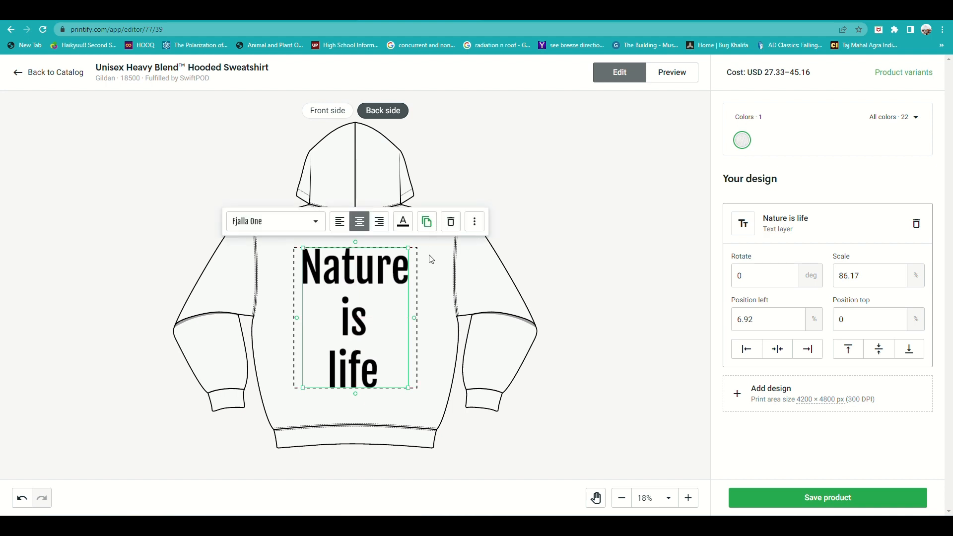
# Step: Try green (6ea748) on the "Nature is life" text and settle on yellow (f4bc17) as its color
pyautogui.click(403, 227)
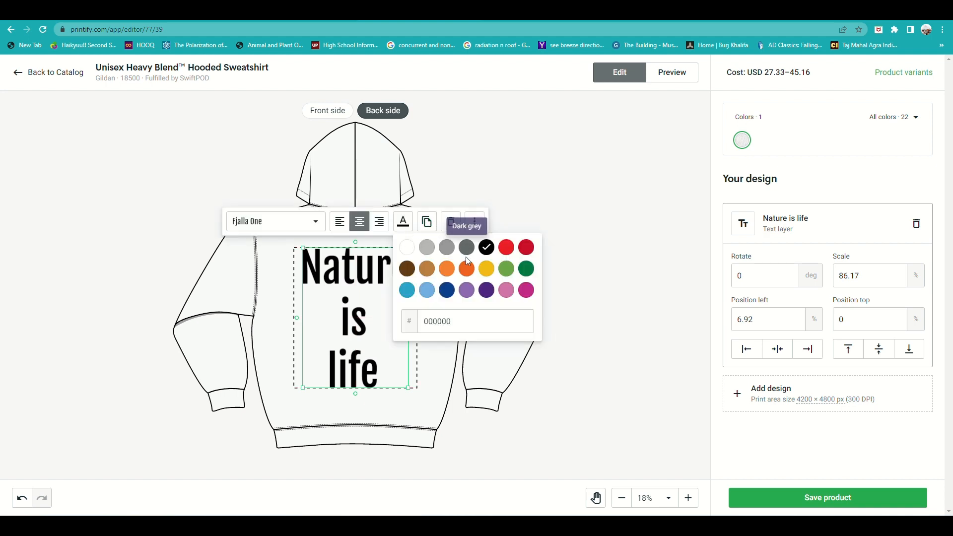
pyautogui.click(490, 270)
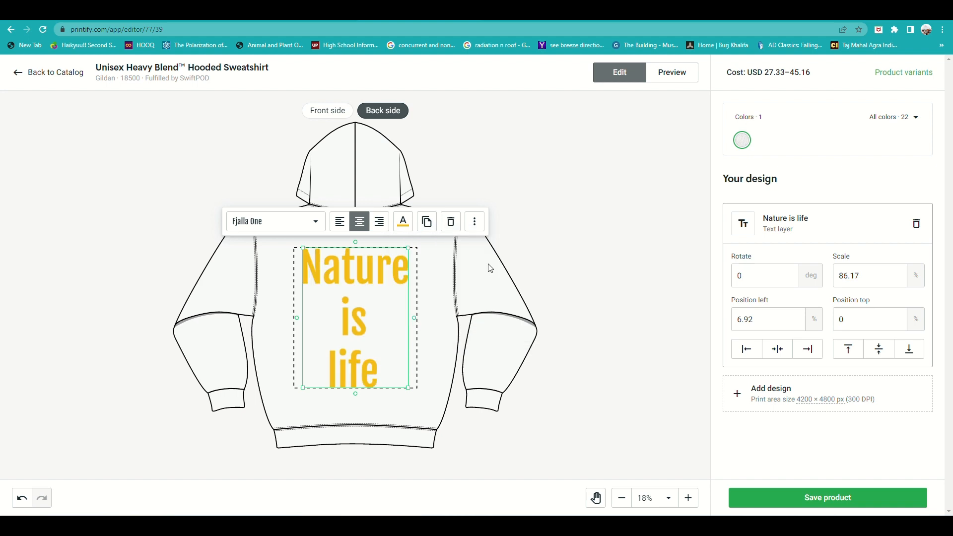
pyautogui.click(404, 223)
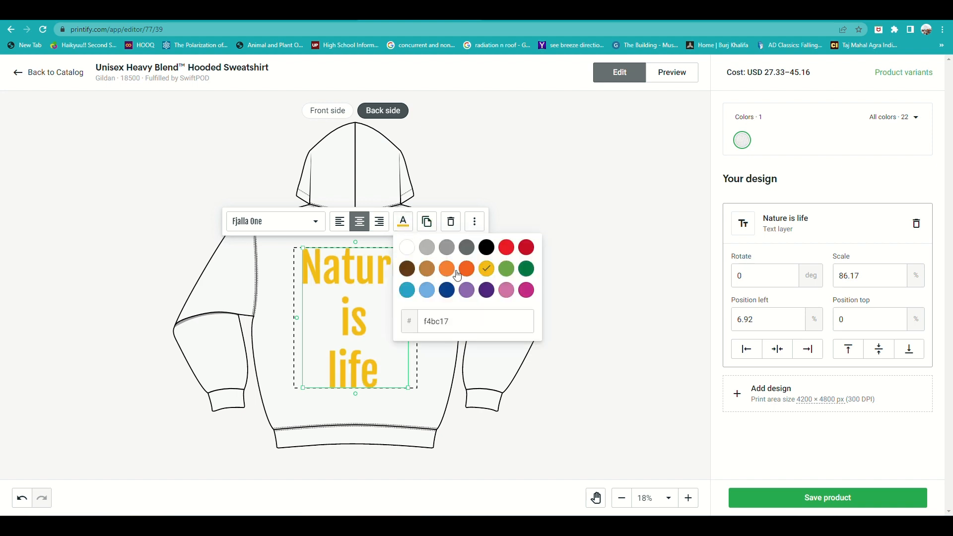
pyautogui.click(506, 269)
pyautogui.click(403, 222)
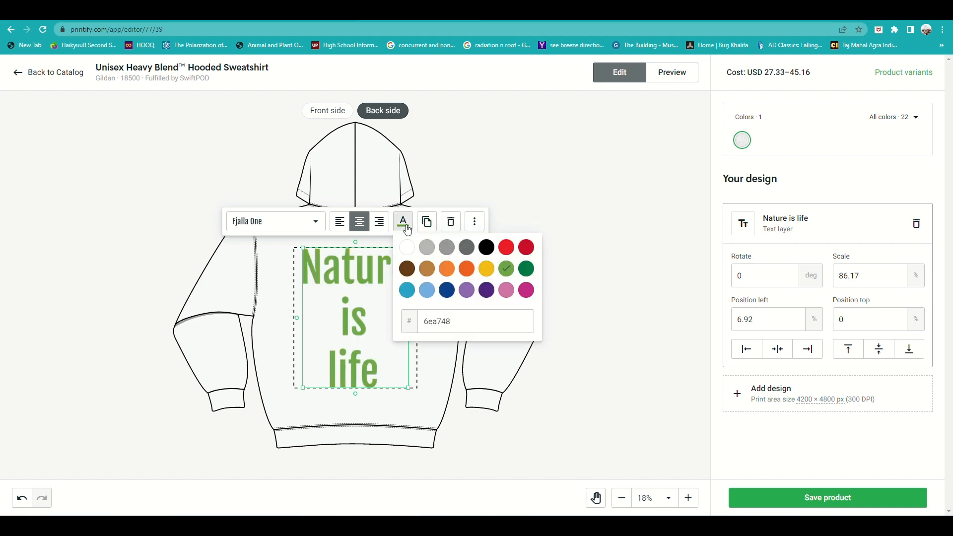
pyautogui.click(490, 271)
pyautogui.click(441, 348)
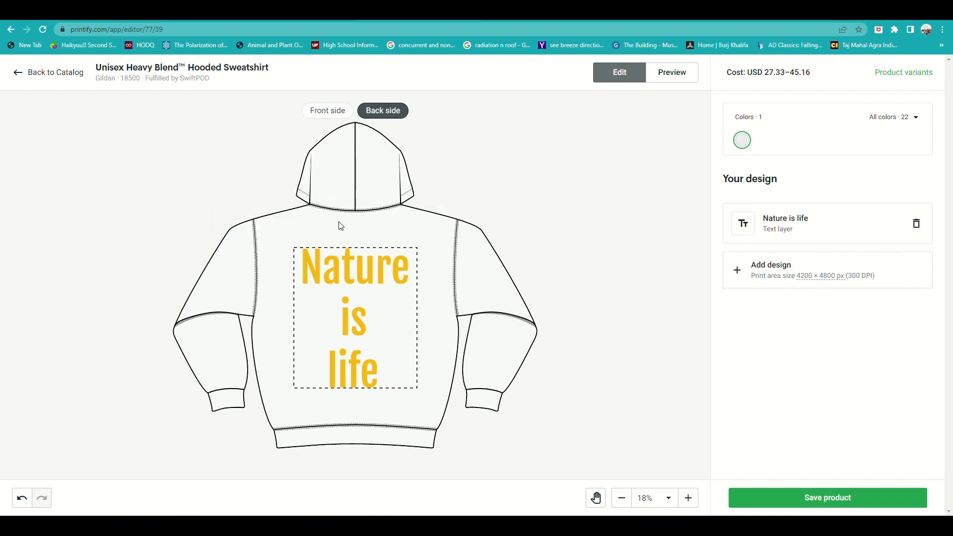
# Step: Show the hoodie's front side and add Sport Grey to the garment colors
pyautogui.click(321, 115)
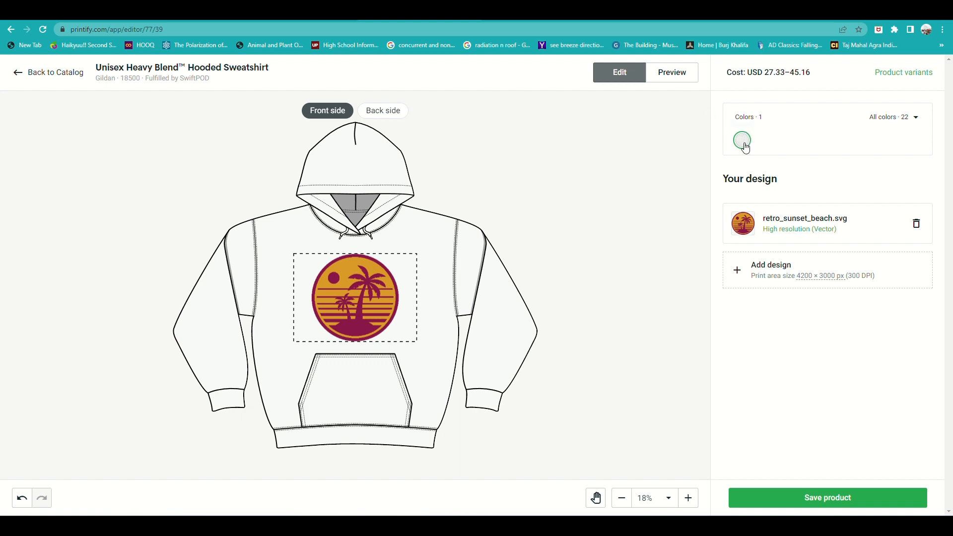
pyautogui.click(894, 118)
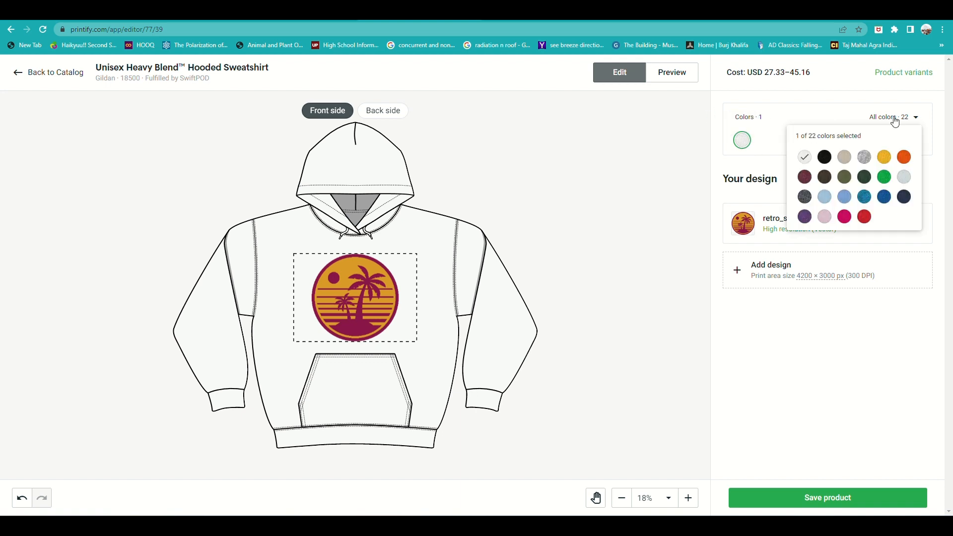
pyautogui.click(865, 158)
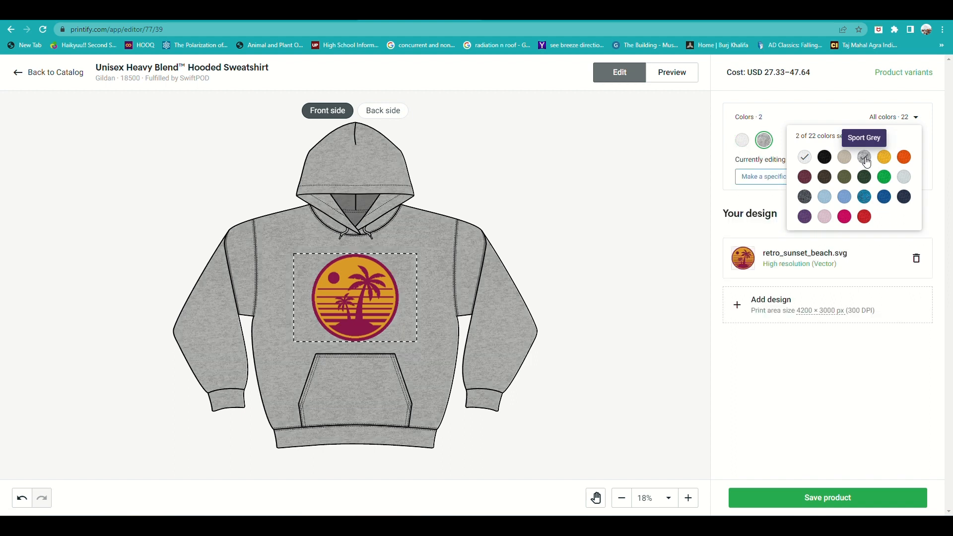
# Step: Show the hoodie's back side, try the gold garment color, remove it and add Orange instead
pyautogui.click(377, 110)
pyautogui.click(898, 117)
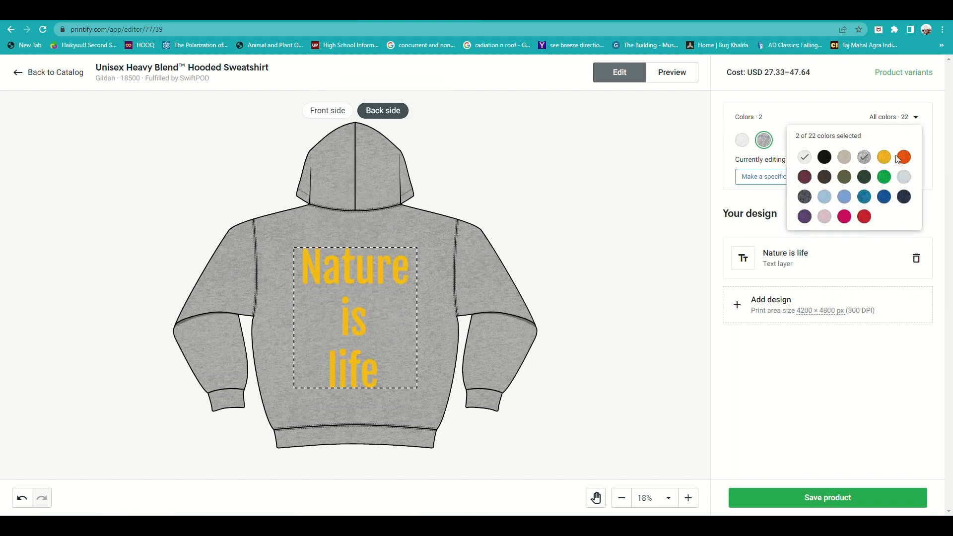
pyautogui.click(885, 160)
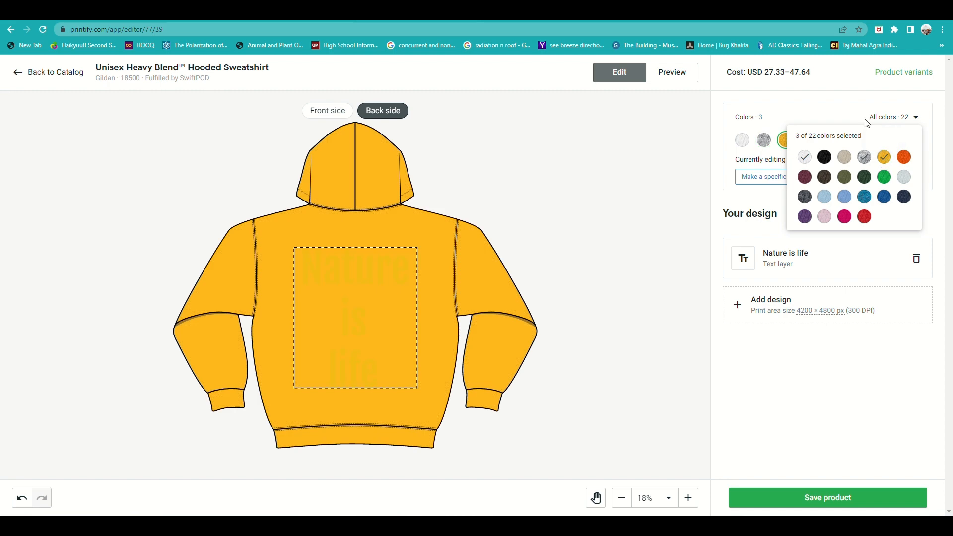
pyautogui.click(885, 156)
pyautogui.click(902, 159)
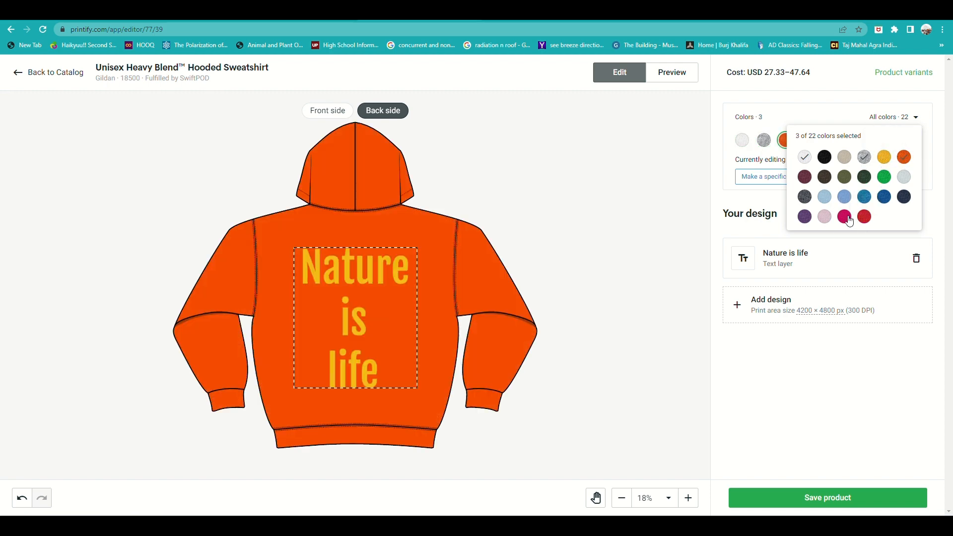
# Step: Add Antique Sapphire, Dark Heather, Red and Dark Chocolate to the garment colors, trying purple and removing it again
pyautogui.click(863, 201)
pyautogui.click(804, 199)
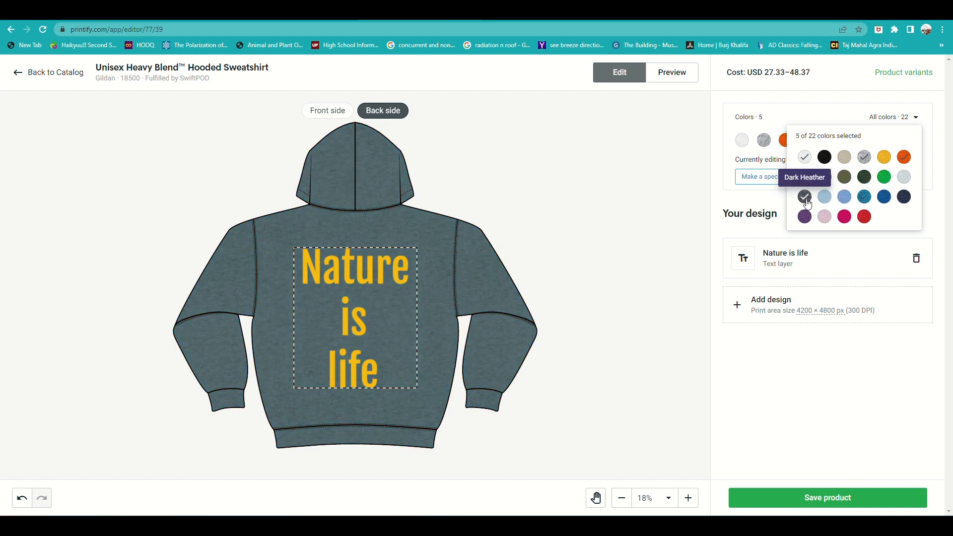
pyautogui.click(805, 217)
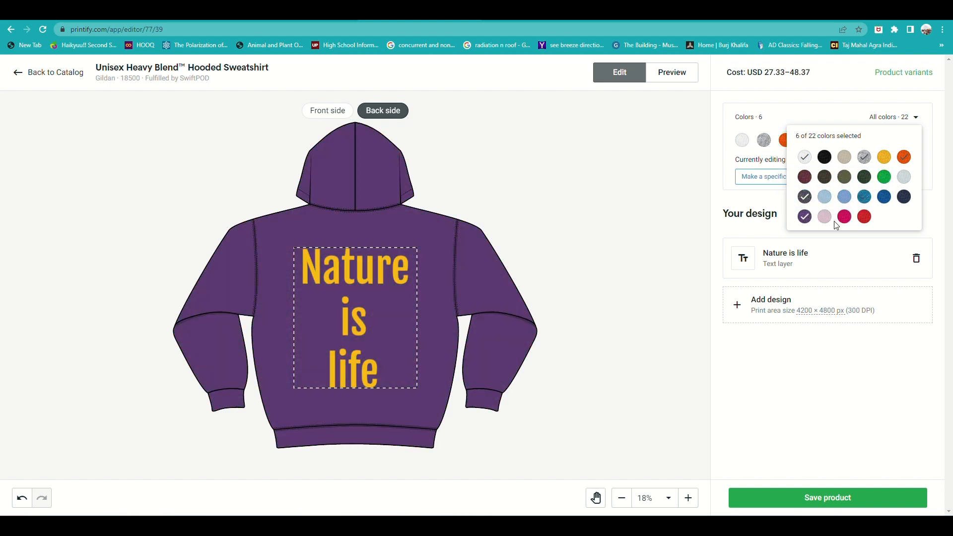
pyautogui.click(805, 216)
pyautogui.click(865, 218)
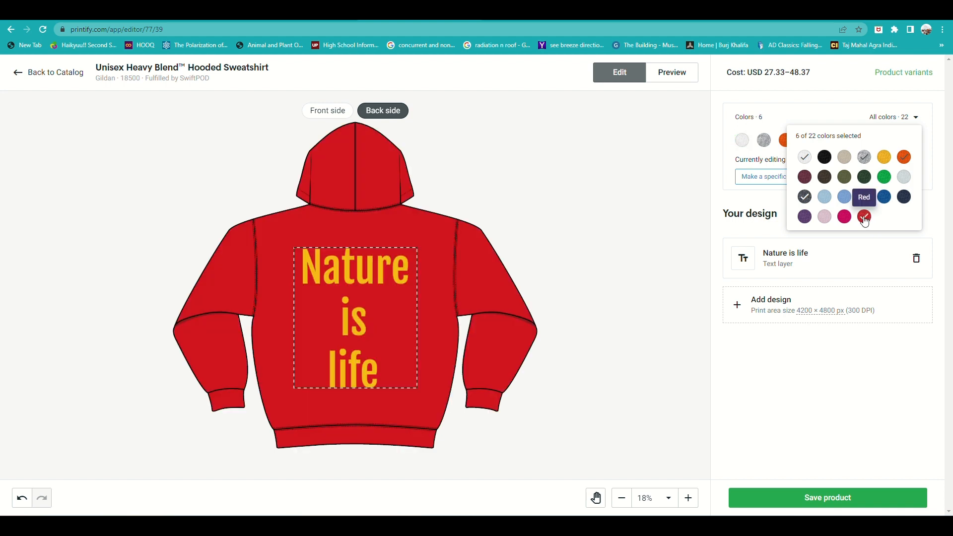
pyautogui.click(826, 179)
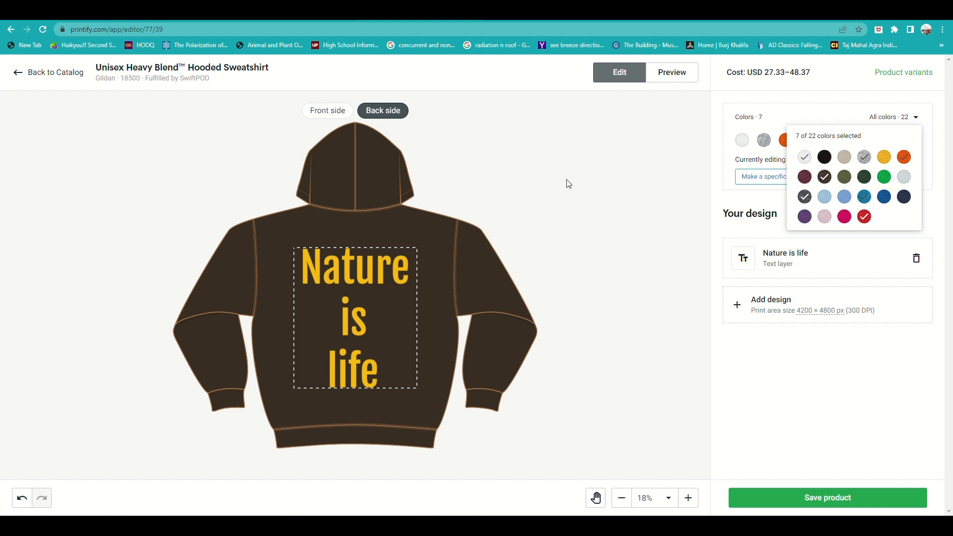
# Step: Check the palm-tree graphic on the front of the Dark Chocolate hoodie and save the product
pyautogui.click(328, 110)
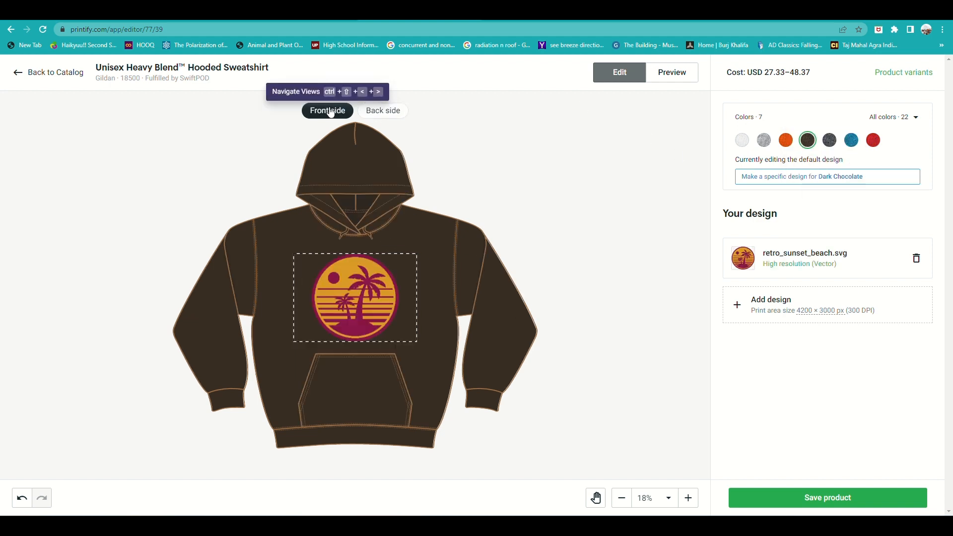
pyautogui.scroll(-2, 654, 314)
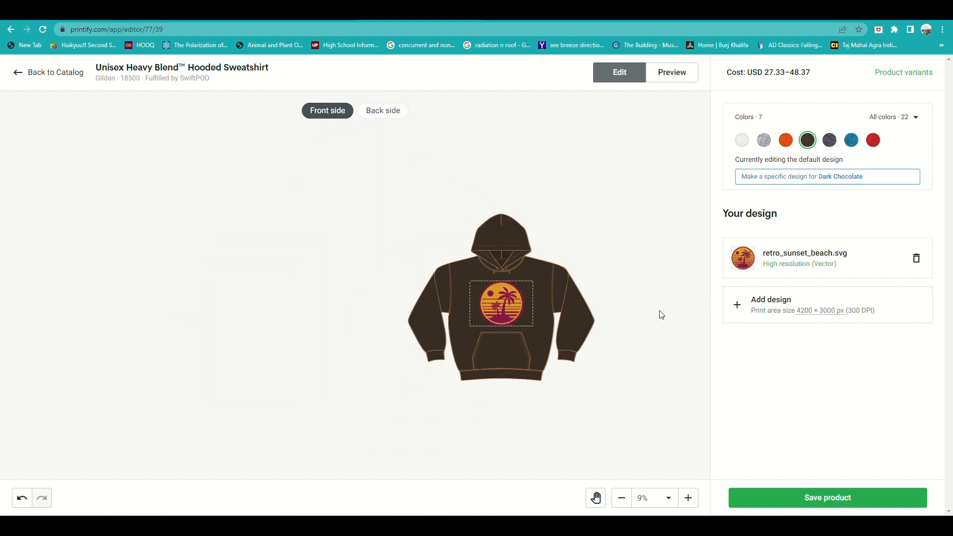
pyautogui.scroll(3, 662, 314)
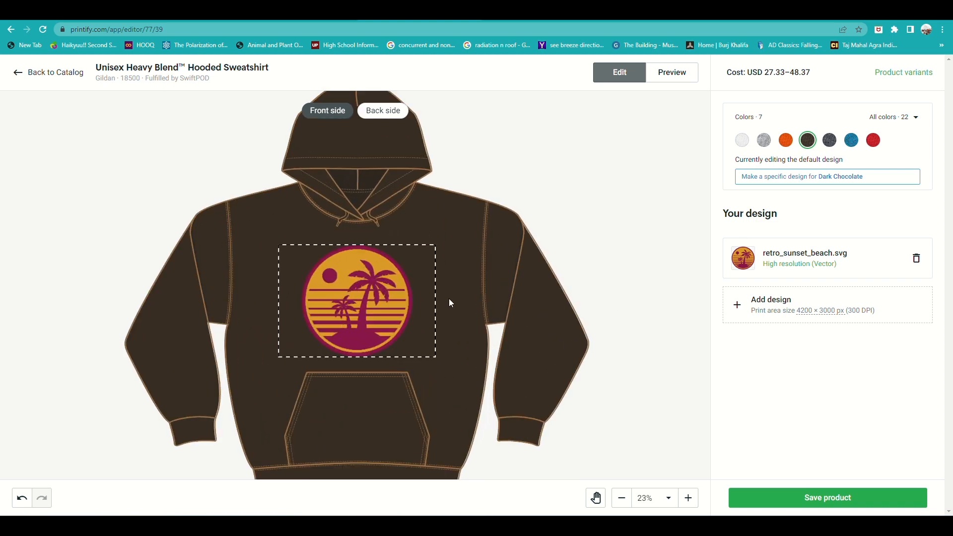
pyautogui.scroll(-2, 449, 299)
pyautogui.scroll(1, 472, 297)
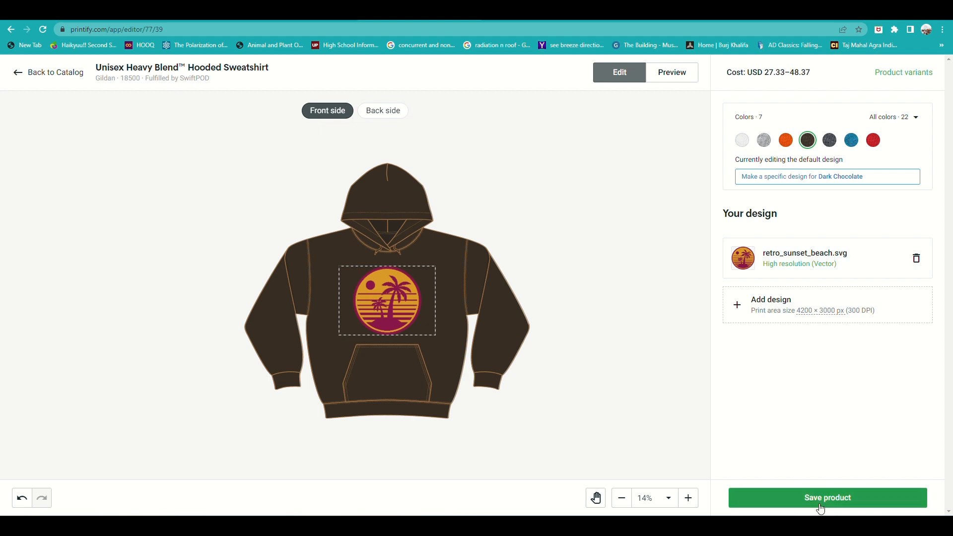
pyautogui.click(802, 502)
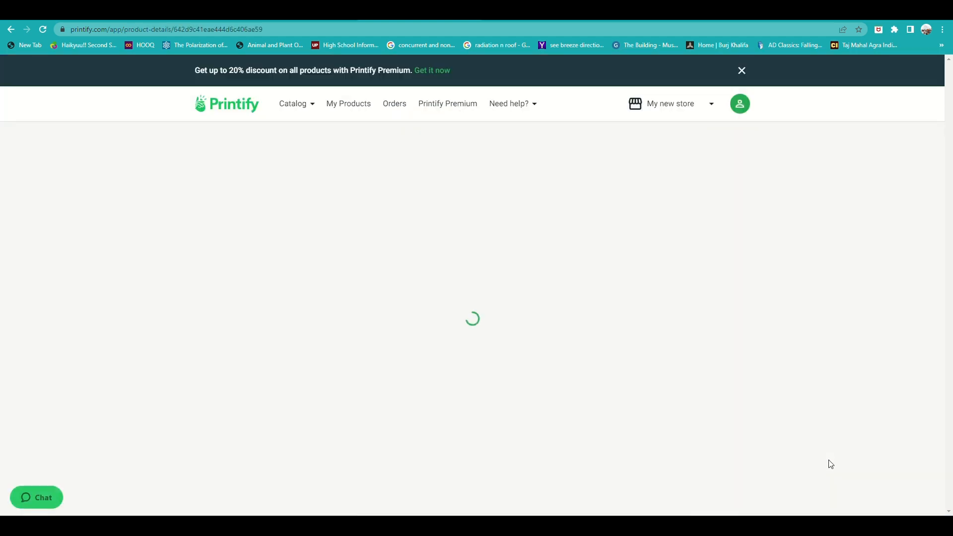
# Step: Review the product's title, description and variant table with stock, production costs and retail prices
pyautogui.scroll(-10, 440, 378)
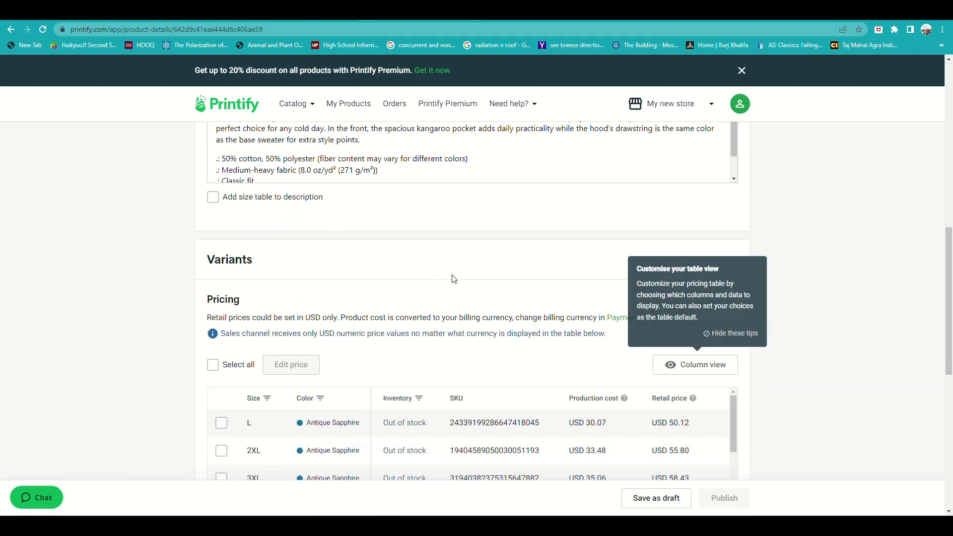
pyautogui.scroll(5, 546, 404)
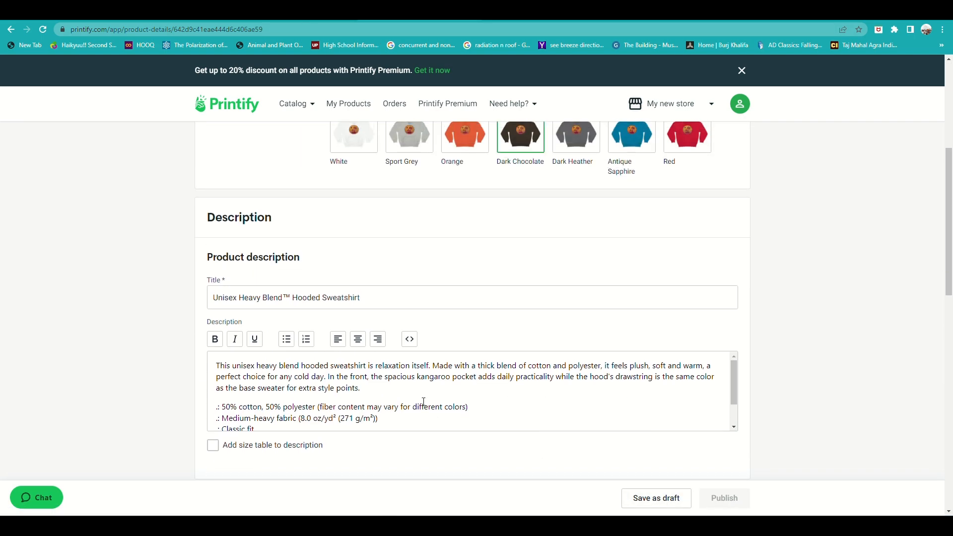
pyautogui.scroll(-2, 458, 386)
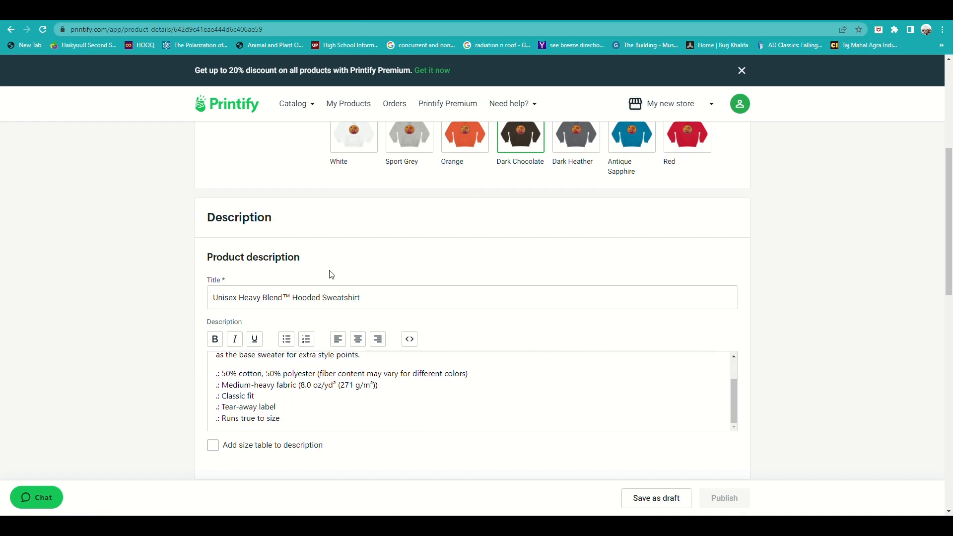
pyautogui.scroll(-7, 394, 434)
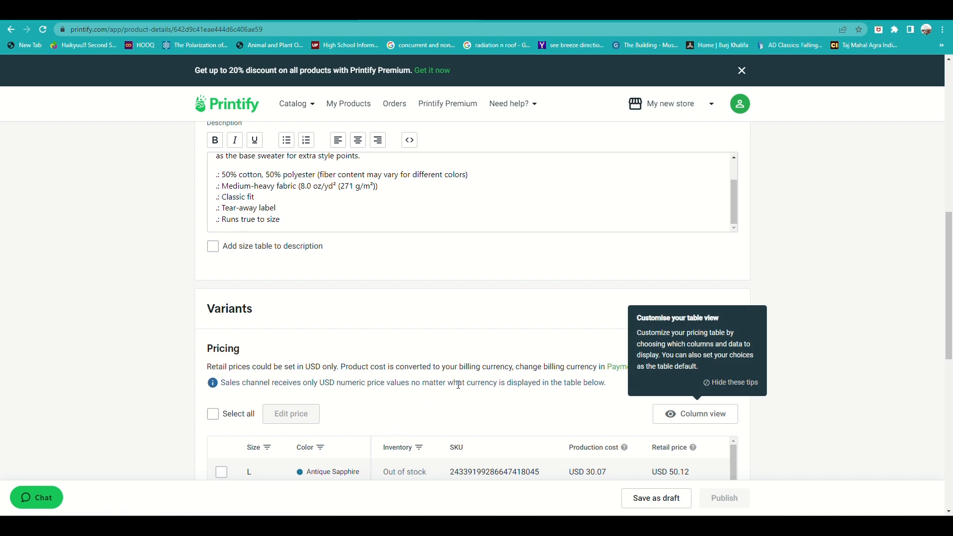
pyautogui.scroll(1, 461, 383)
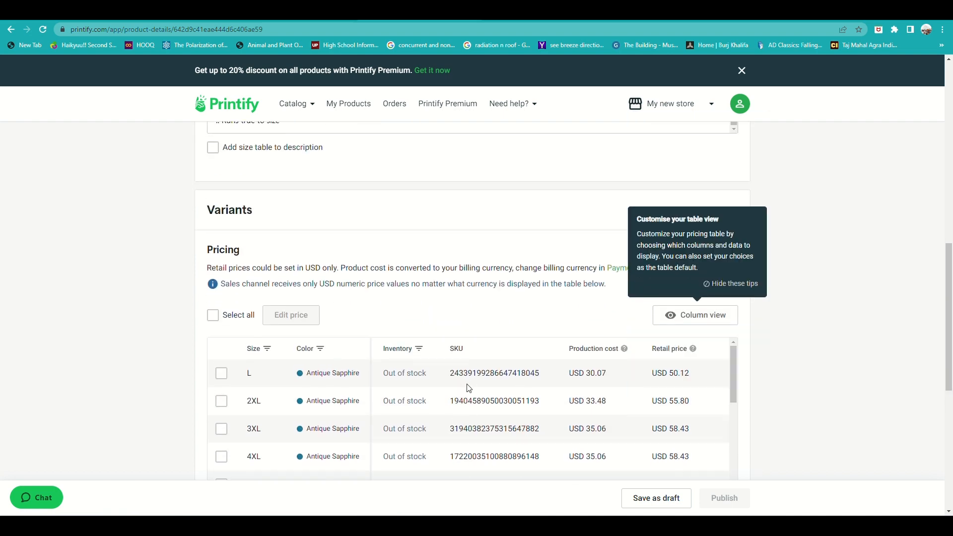
pyautogui.scroll(-4, 450, 281)
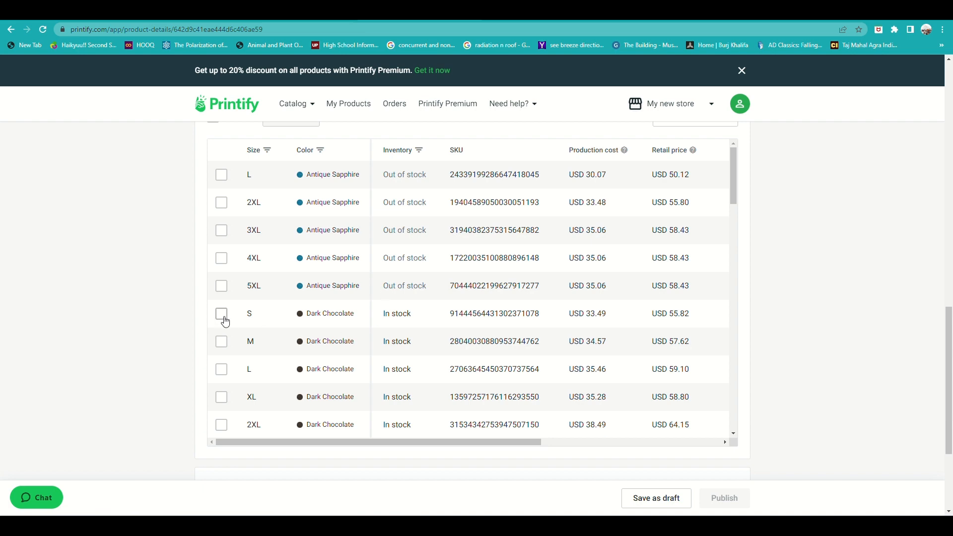
pyautogui.scroll(4, 281, 363)
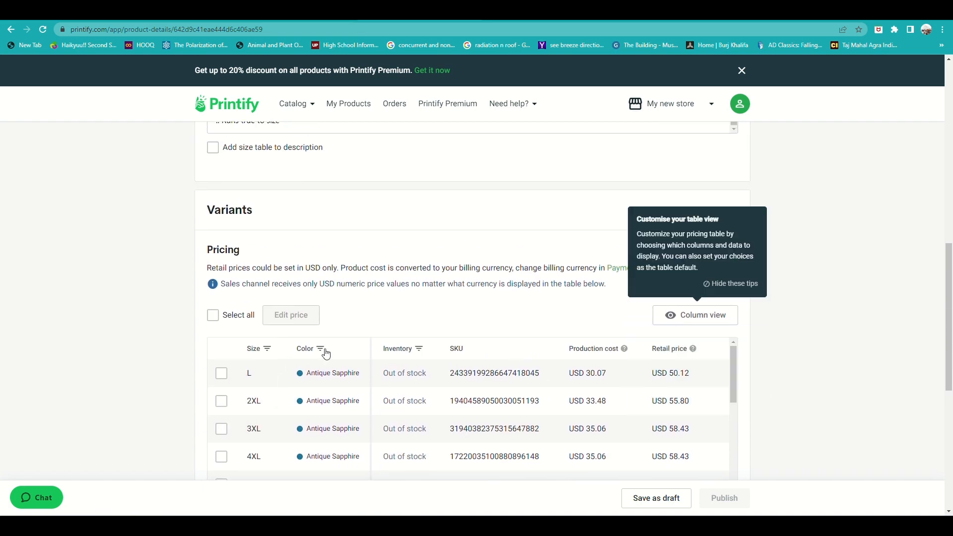
# Step: Select all product variants in the pricing table and look over the column view options and the publishing settings
pyautogui.click(213, 315)
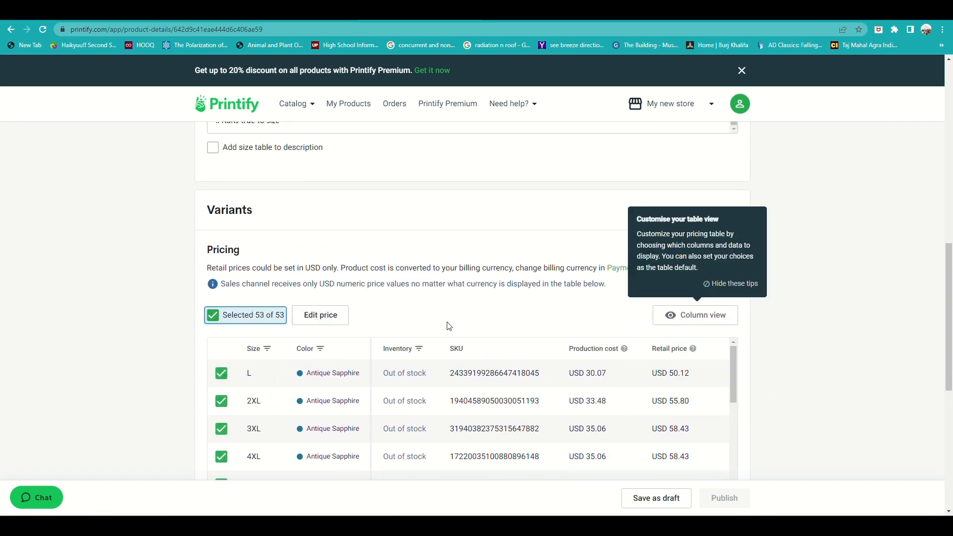
pyautogui.click(682, 320)
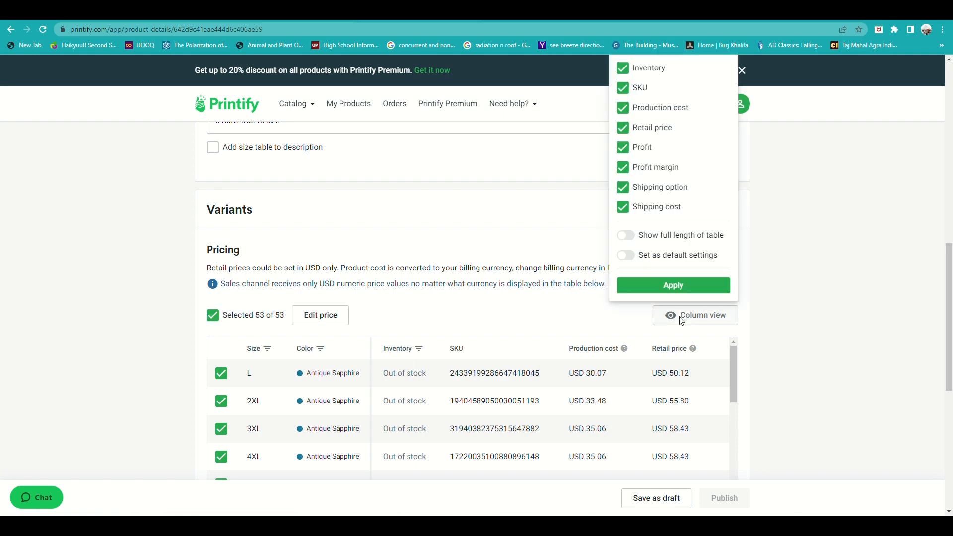
pyautogui.click(682, 321)
pyautogui.scroll(-10, 597, 320)
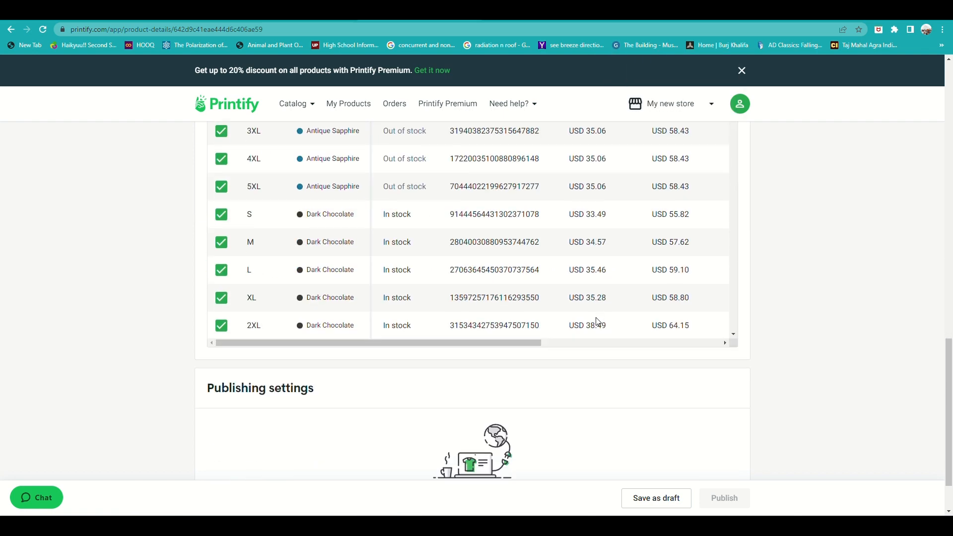
pyautogui.scroll(-2, 470, 406)
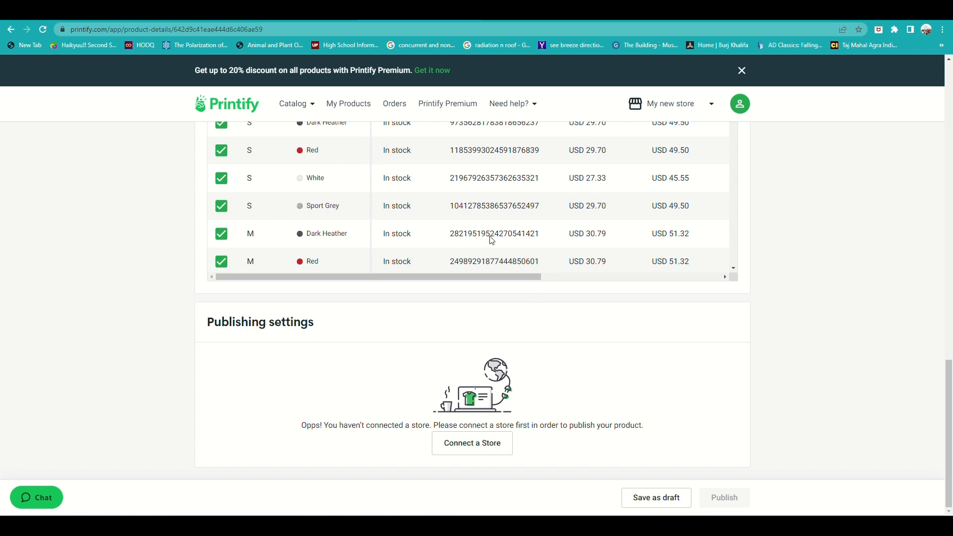
# Step: Open the sales channel choices for connecting a store, look at the Shopify store URL form and return to the selection
pyautogui.click(478, 446)
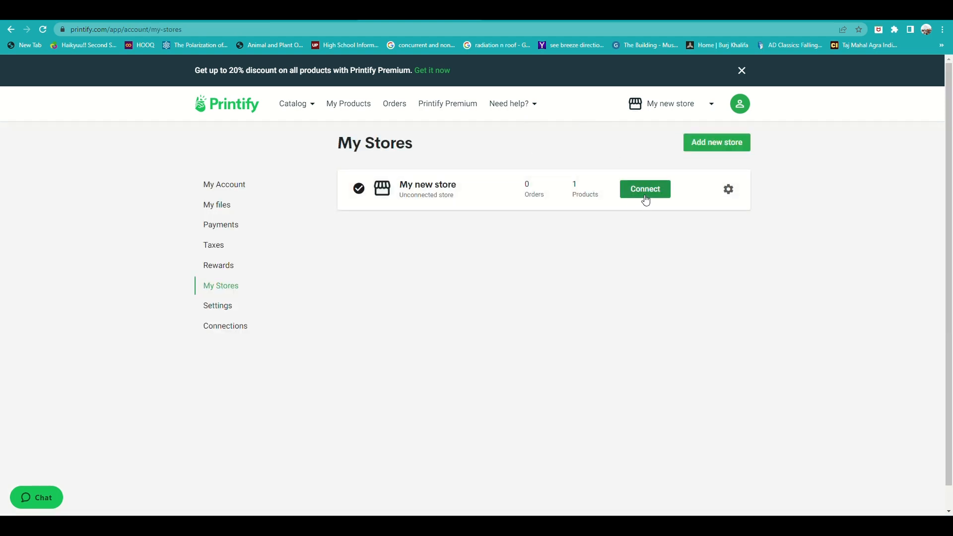
pyautogui.click(703, 145)
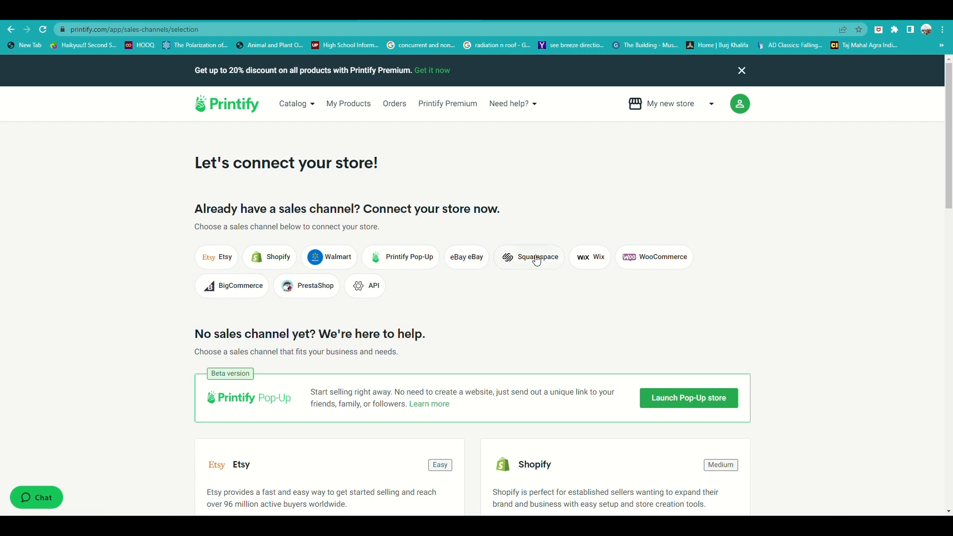
pyautogui.click(277, 264)
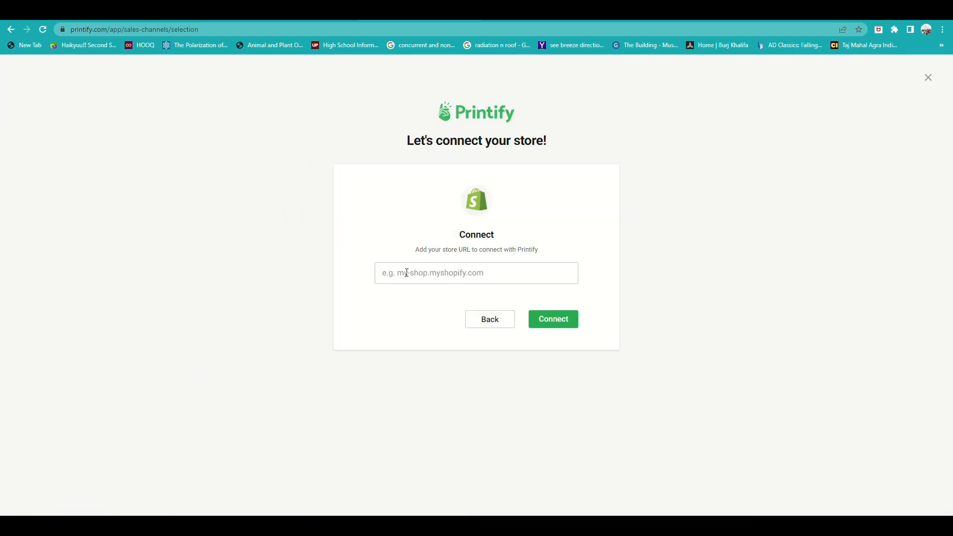
pyautogui.click(490, 320)
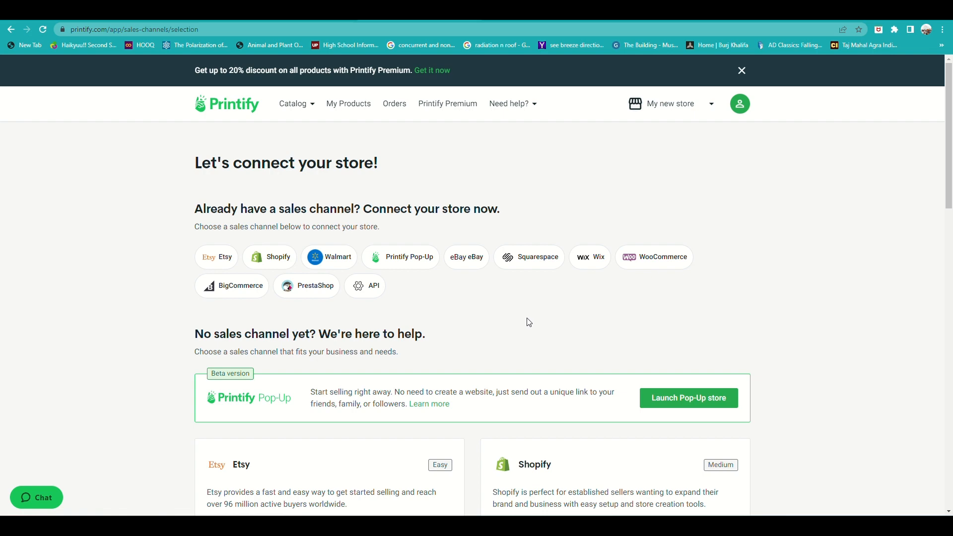
# Step: Look over the suggested sales channels, open the Etsy sign-in page for connecting a store and go back from it
pyautogui.scroll(-4, 529, 323)
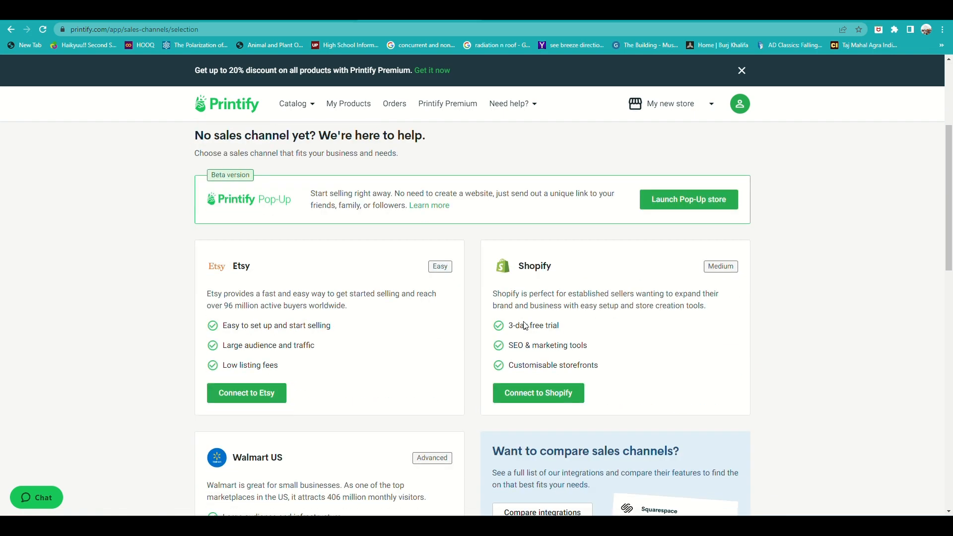
pyautogui.click(249, 398)
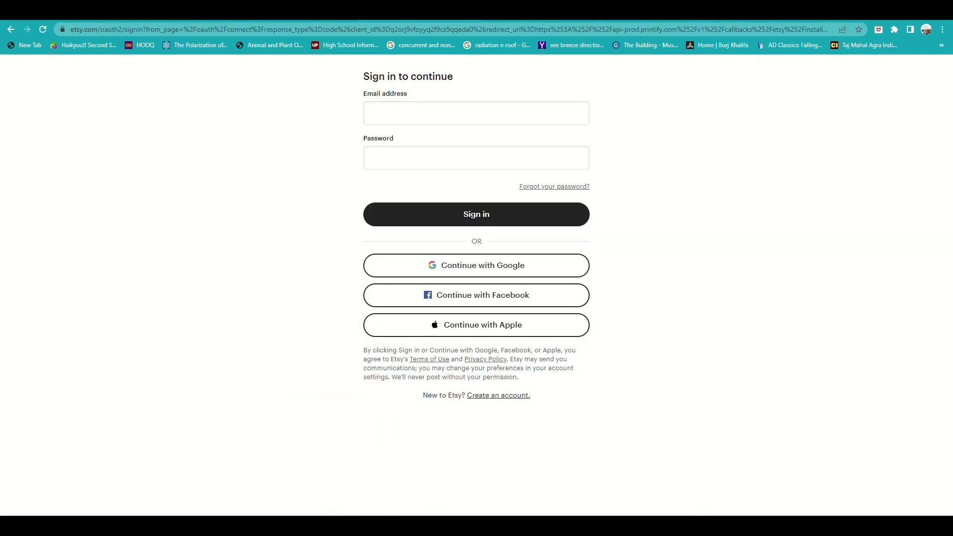
pyautogui.rightClick(120, 153)
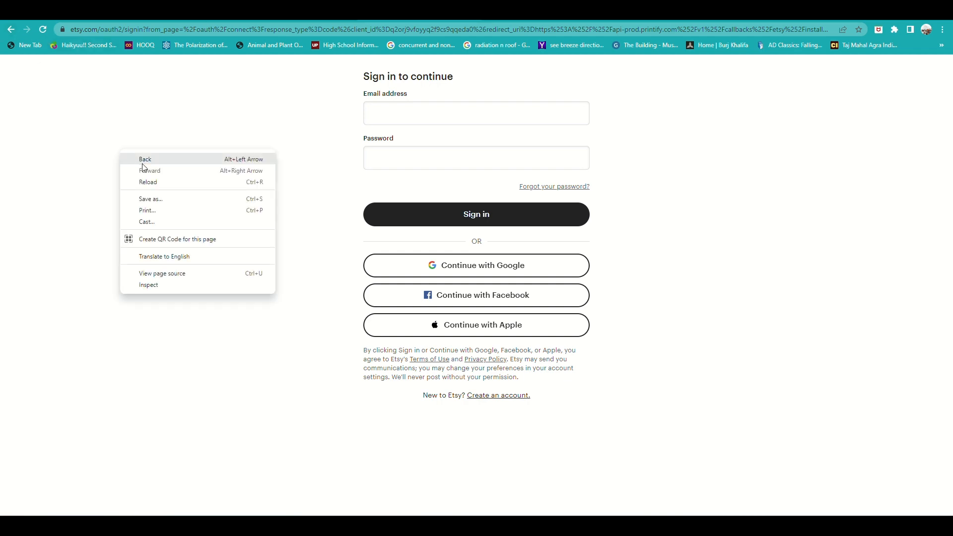
pyautogui.click(143, 162)
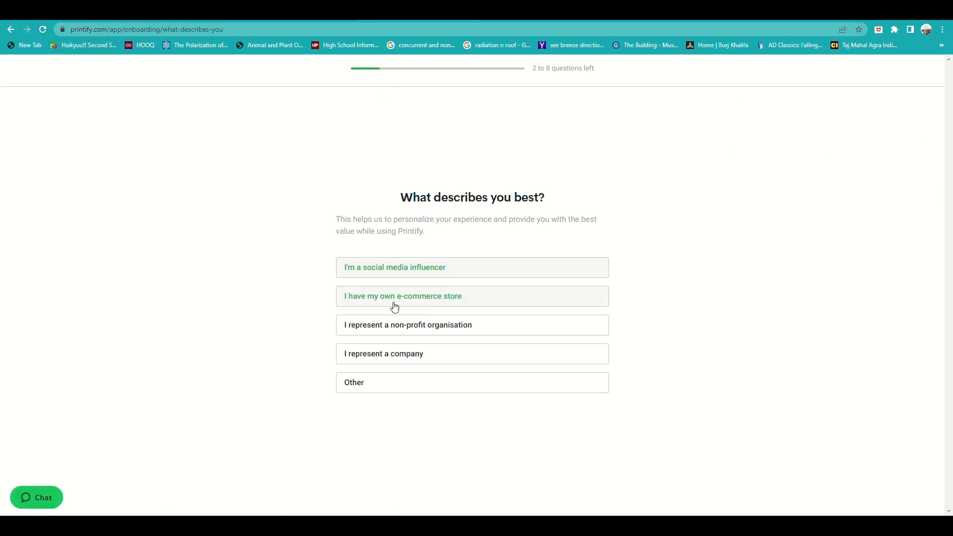
# Step: Answer the onboarding questions, choosing Issues with current POD provider as the reason for coming, and dismiss the first-product congratulations on My Products
pyautogui.click(386, 273)
pyautogui.click(392, 287)
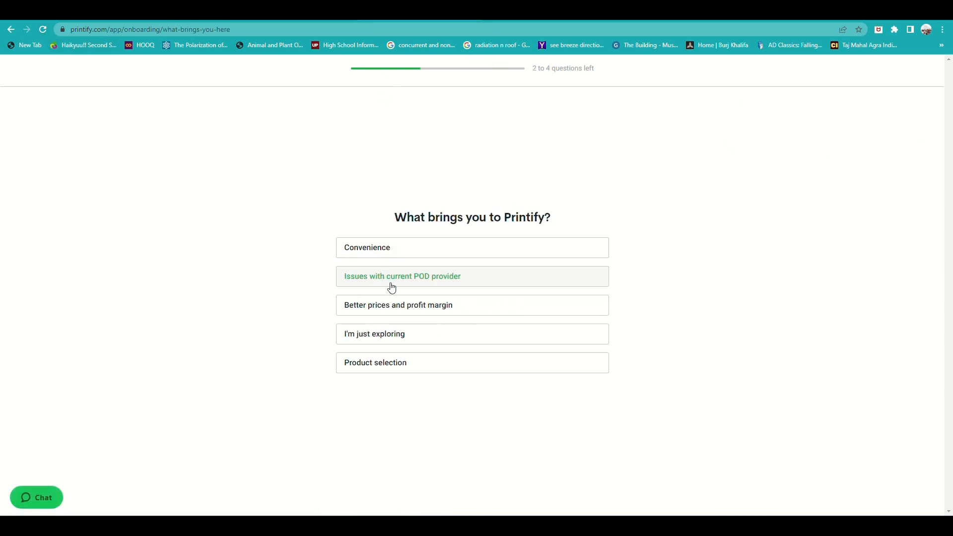
pyautogui.click(392, 287)
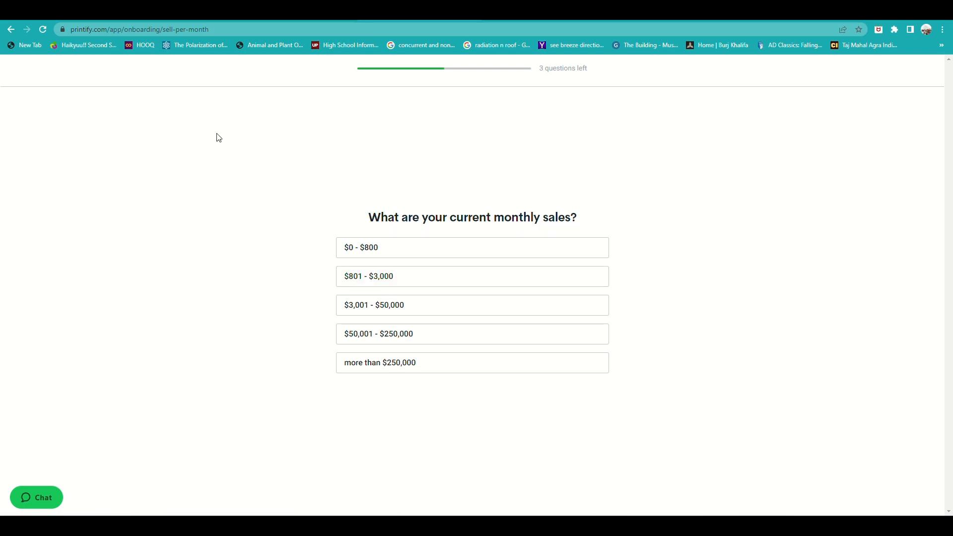
pyautogui.rightClick(171, 154)
pyautogui.click(209, 168)
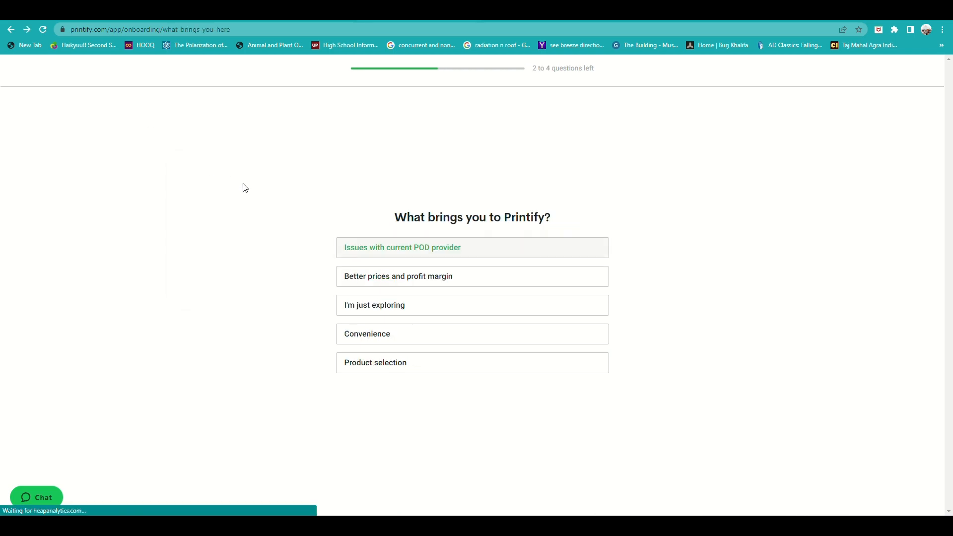
pyautogui.click(390, 255)
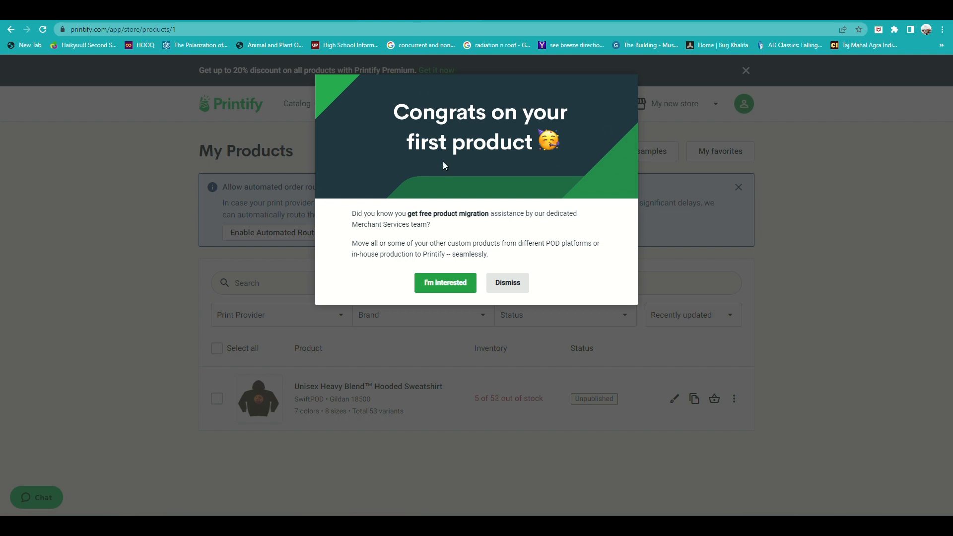
pyautogui.click(508, 283)
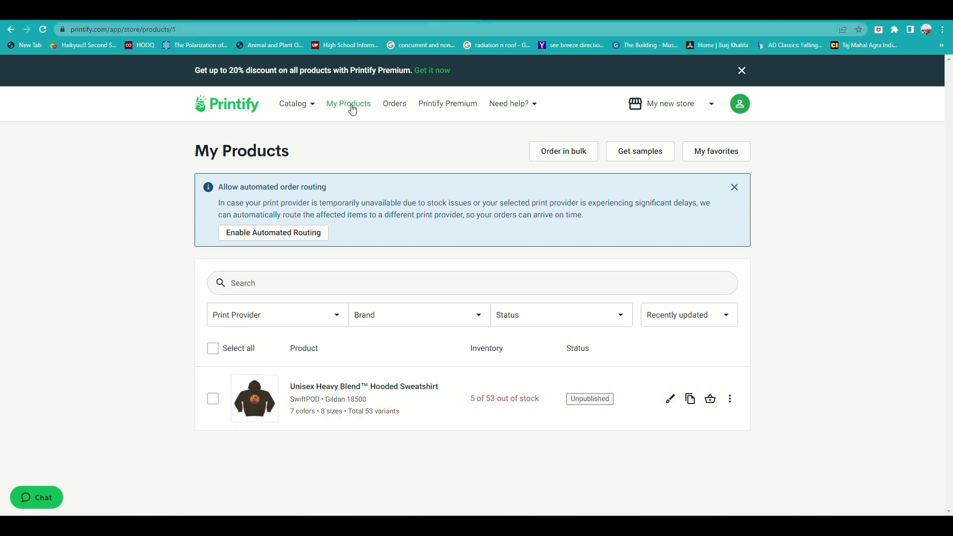
# Step: Open the account details from the store management page and set the business name to Nature is life
pyautogui.click(688, 105)
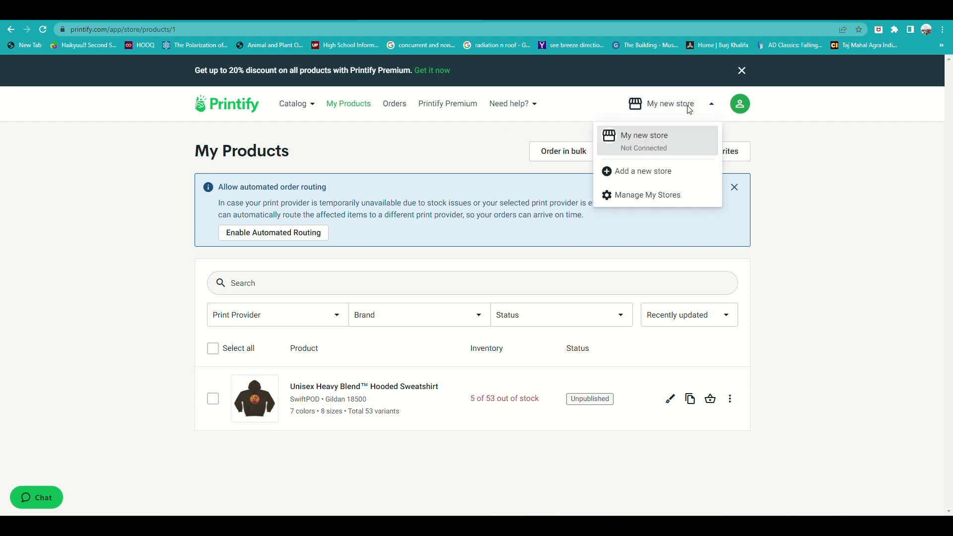
pyautogui.click(645, 200)
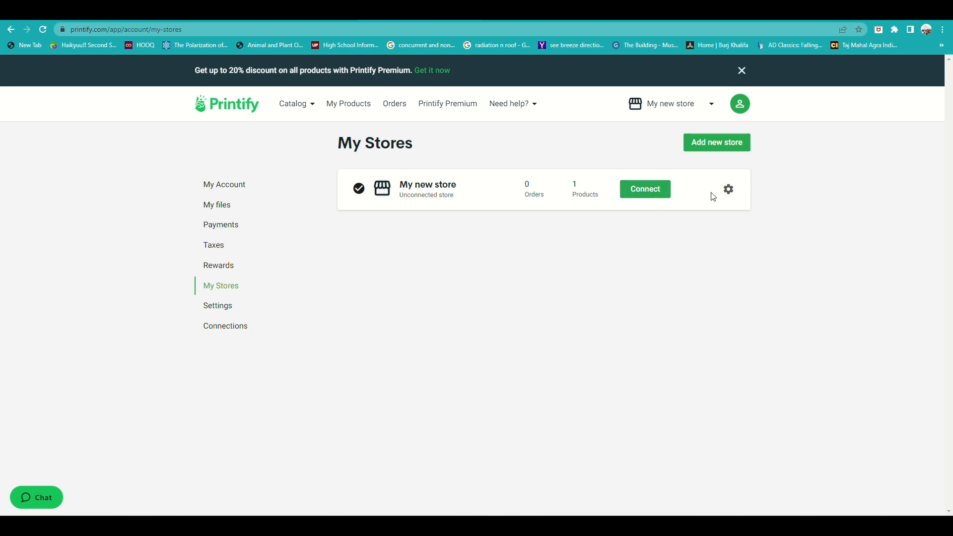
pyautogui.click(225, 190)
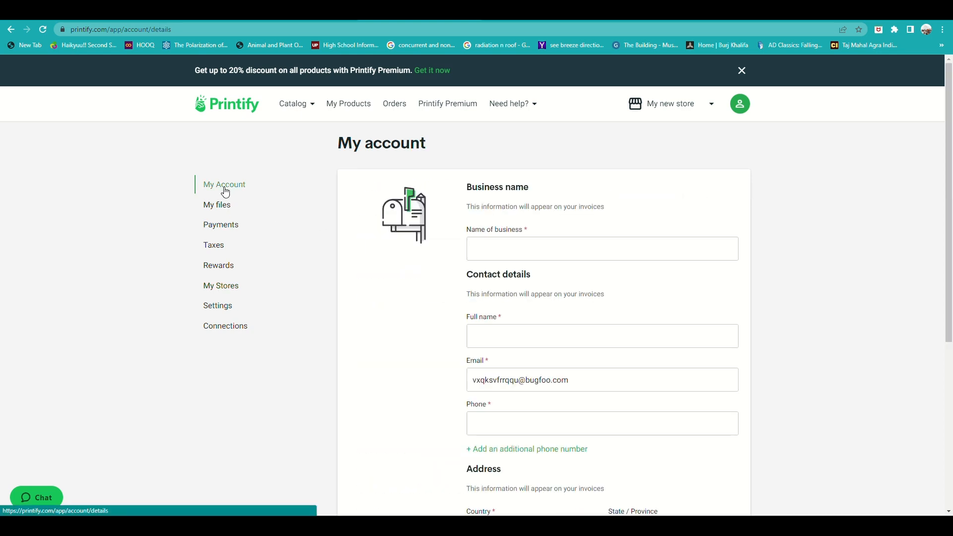
pyautogui.click(549, 250)
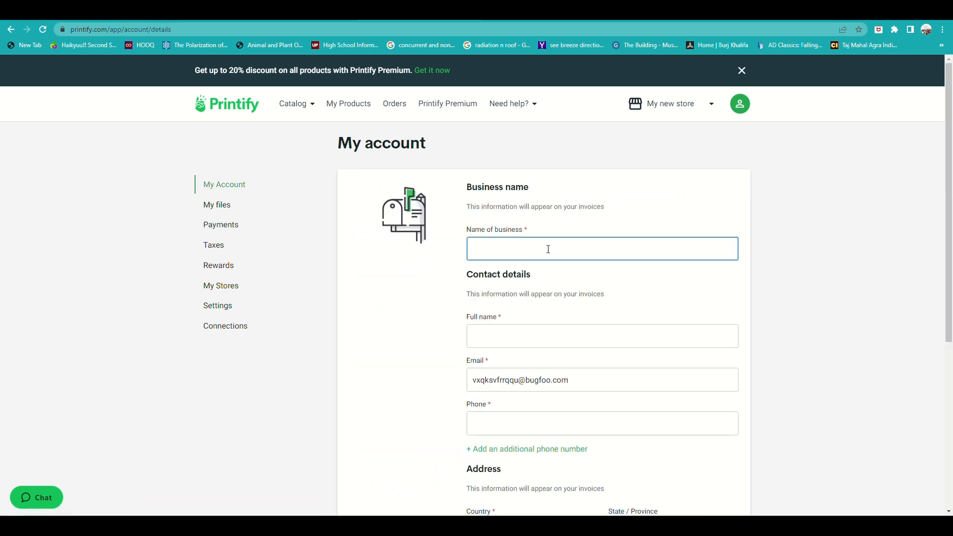
pyautogui.write('h')
pyautogui.write('Nature')
pyautogui.write(' is life')
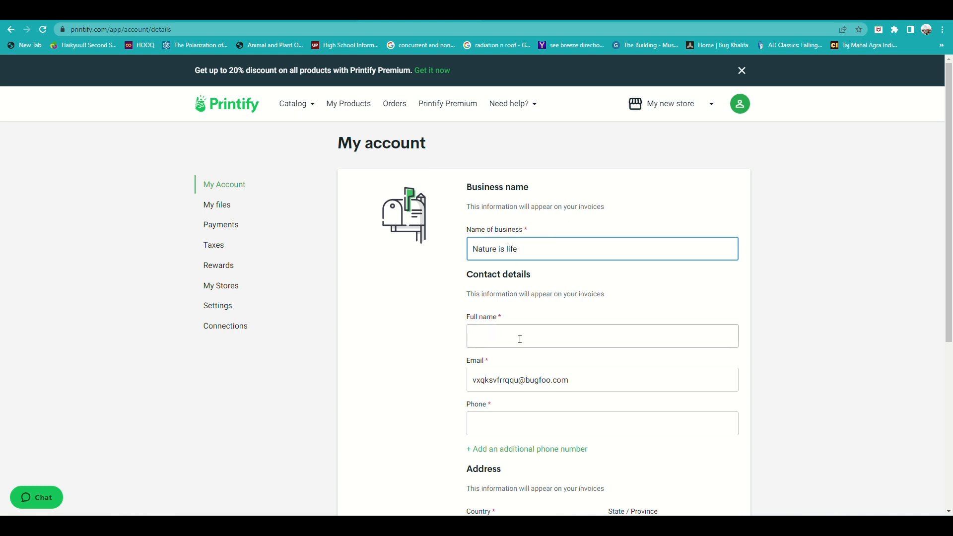
# Step: Fill in the contact and address details from the saved address and restore the account's original address in the Email field
pyautogui.click(520, 339)
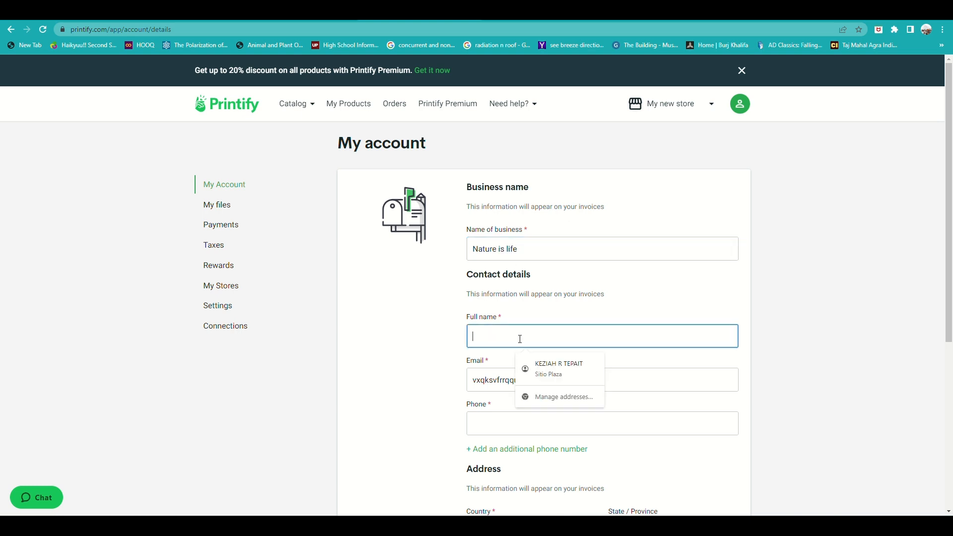
pyautogui.click(572, 368)
pyautogui.moveTo(564, 385); pyautogui.dragTo(426, 387)
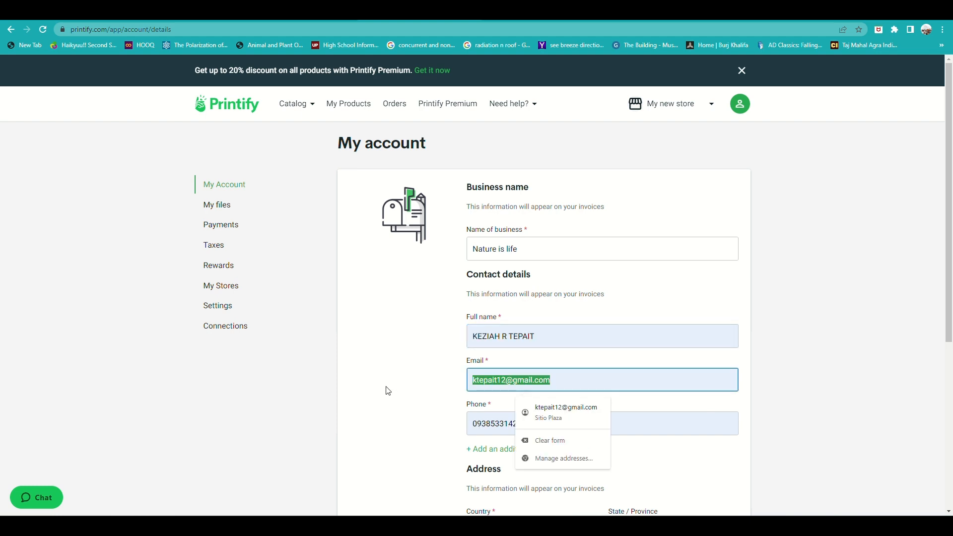
pyautogui.hotkey('ctrl', 'v')
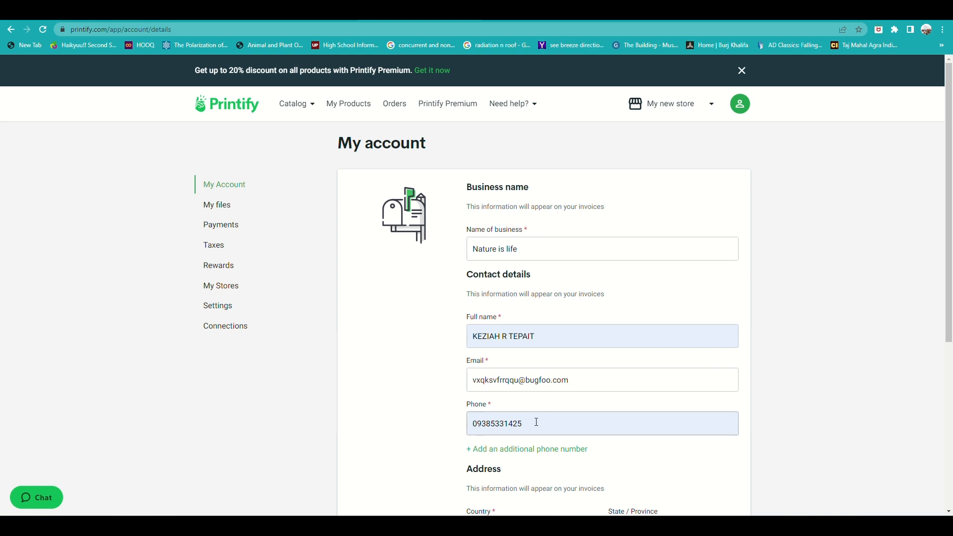
# Step: Check the autofilled phone and address fields and choose the country of the business address
pyautogui.scroll(-1, 537, 420)
pyautogui.scroll(-3, 530, 402)
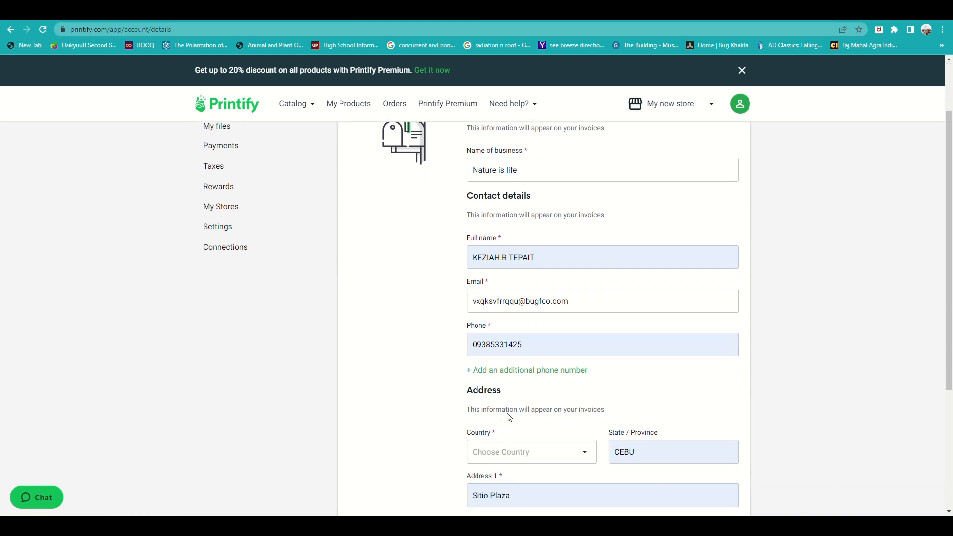
pyautogui.scroll(-2, 510, 413)
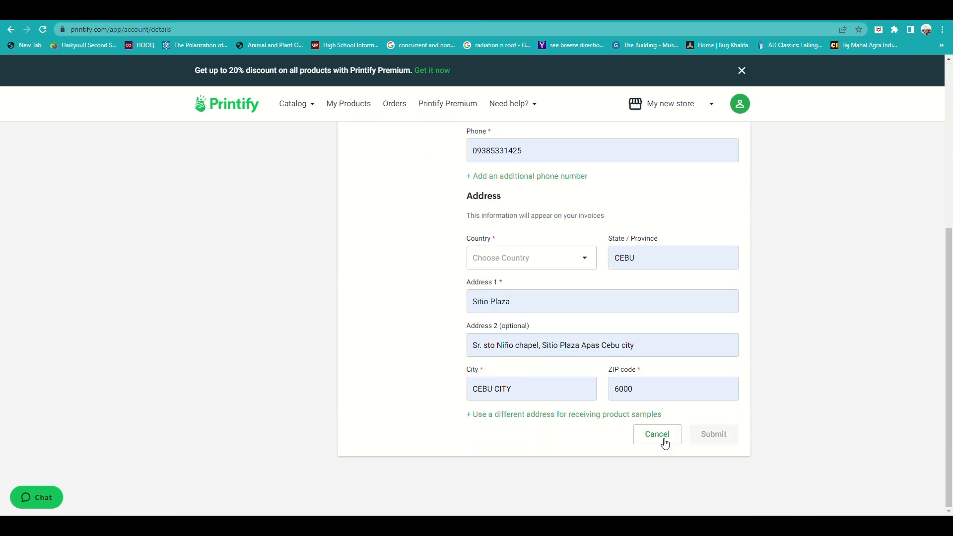
pyautogui.scroll(2, 665, 442)
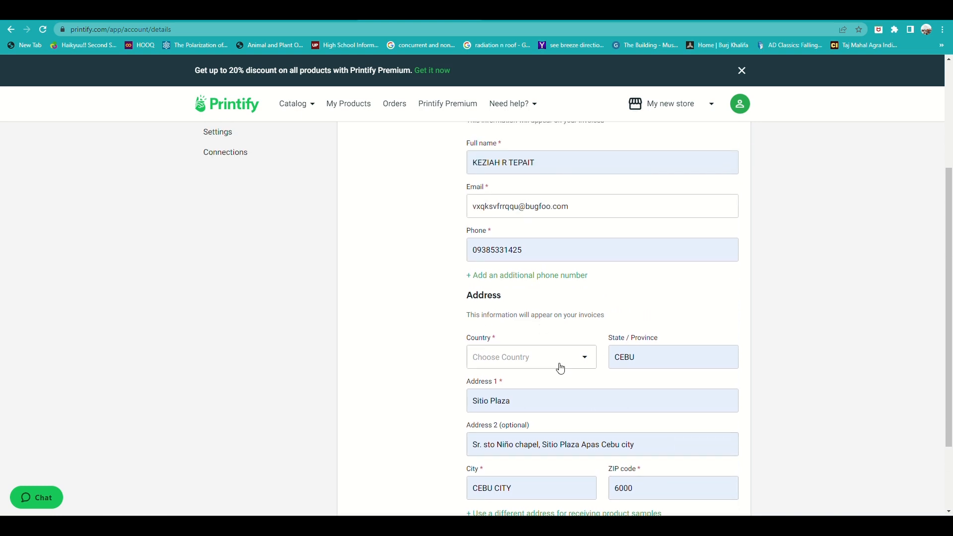
pyautogui.scroll(-2, 550, 379)
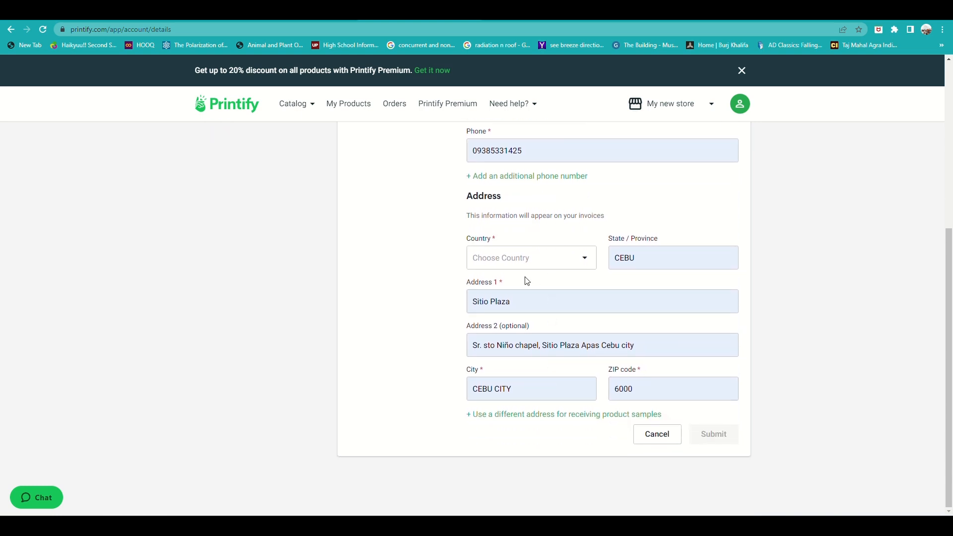
pyautogui.click(532, 260)
pyautogui.scroll(-15, 516, 412)
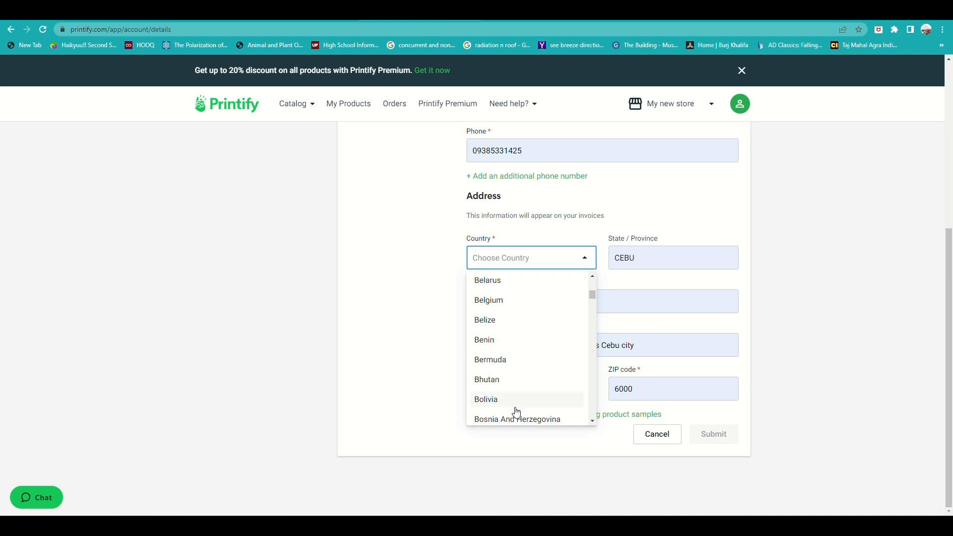
pyautogui.scroll(-15, 516, 410)
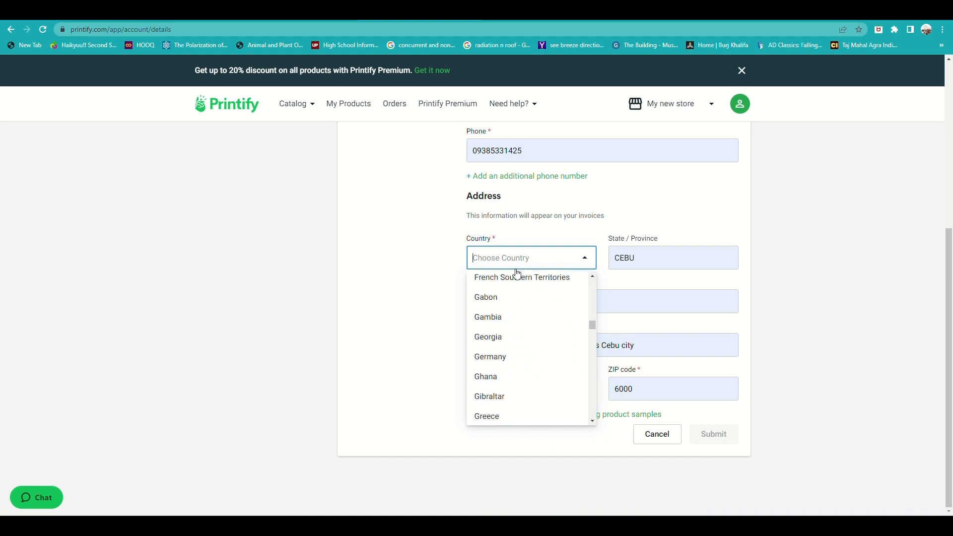
pyautogui.write('ph')
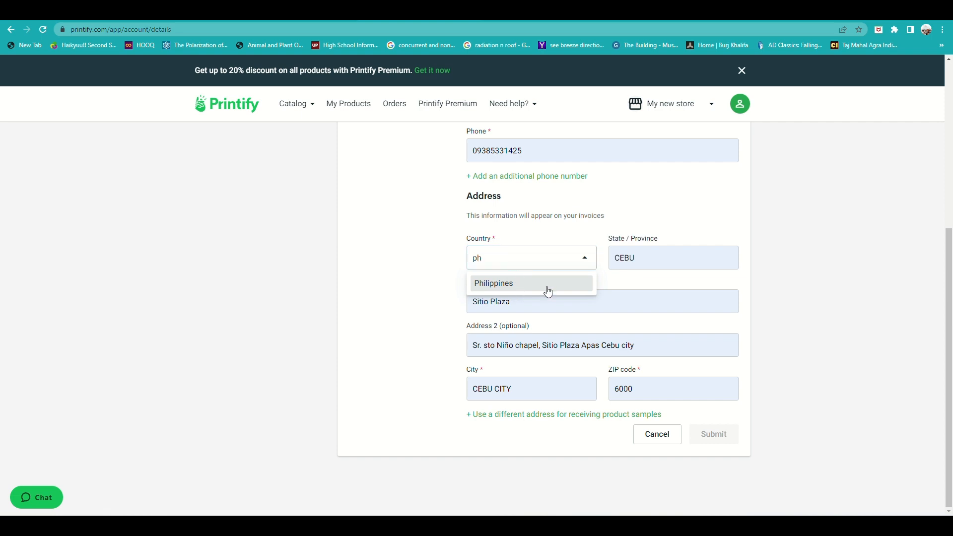
pyautogui.click(546, 285)
# Step: Choose the region matching the business address and submit the account details
pyautogui.click(653, 259)
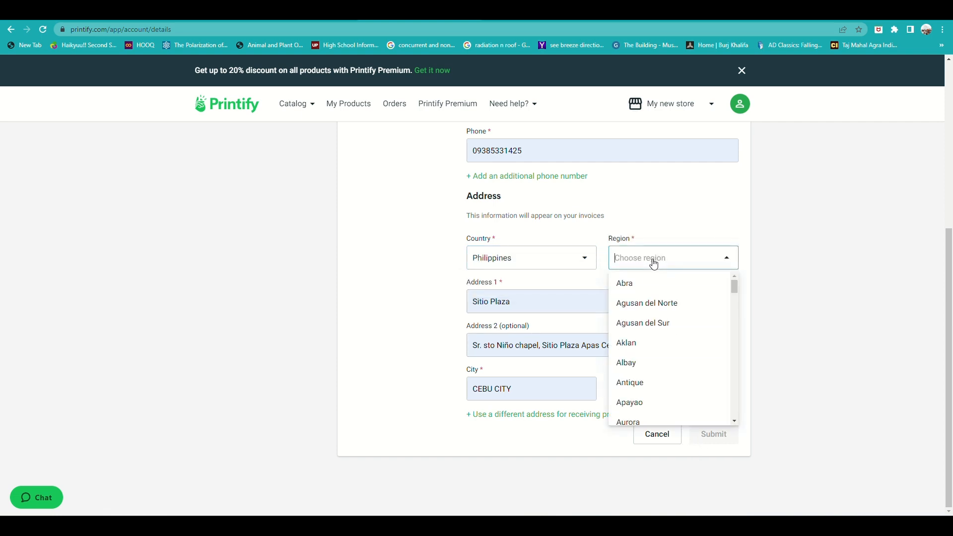
pyautogui.write('ce')
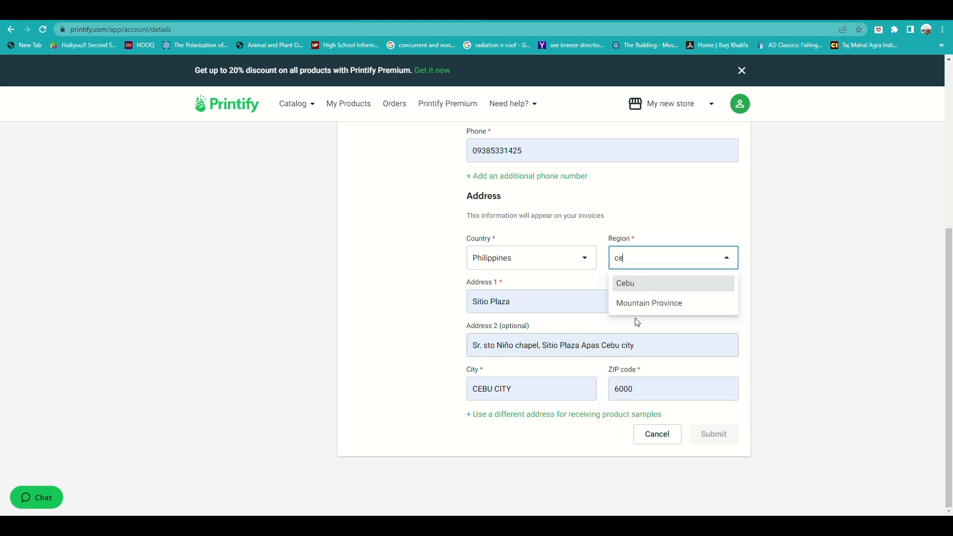
pyautogui.click(638, 288)
pyautogui.click(731, 440)
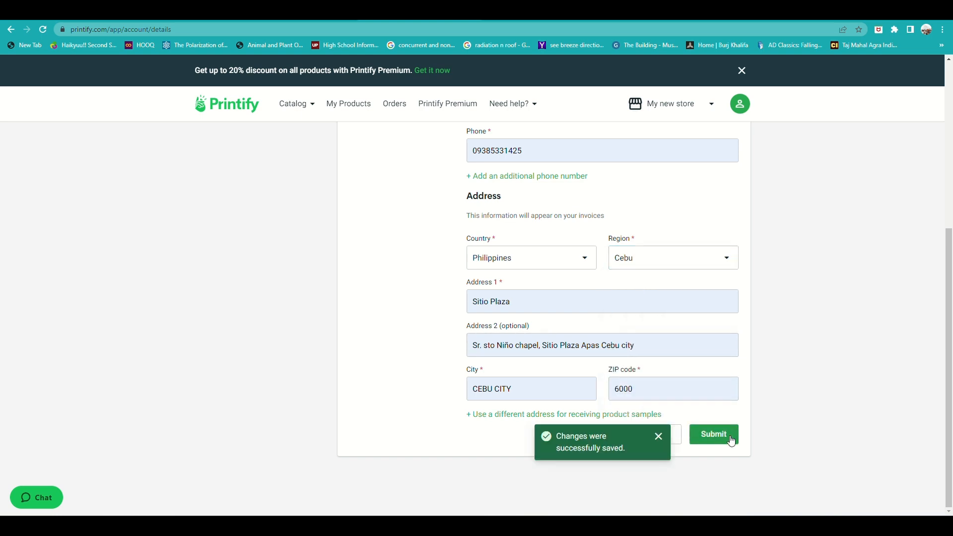
# Step: Review the uploaded files and the payment details, including balance, card setup, billing currency, Printify Premium and coupons
pyautogui.scroll(5, 657, 440)
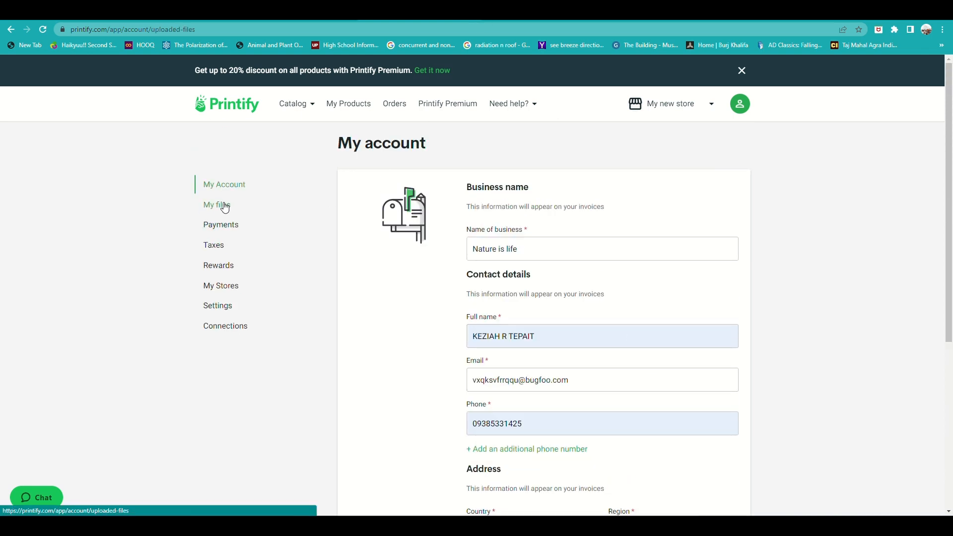
pyautogui.click(217, 205)
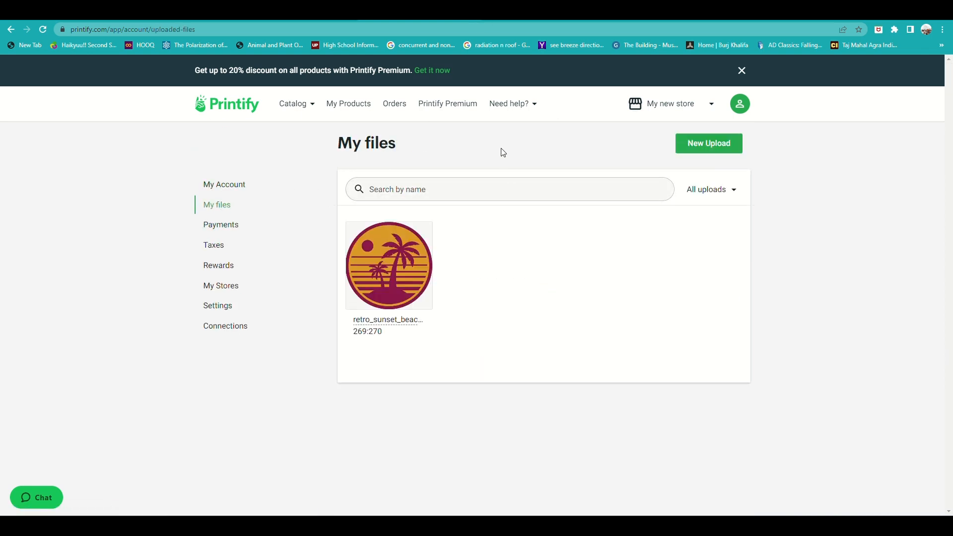
pyautogui.click(226, 226)
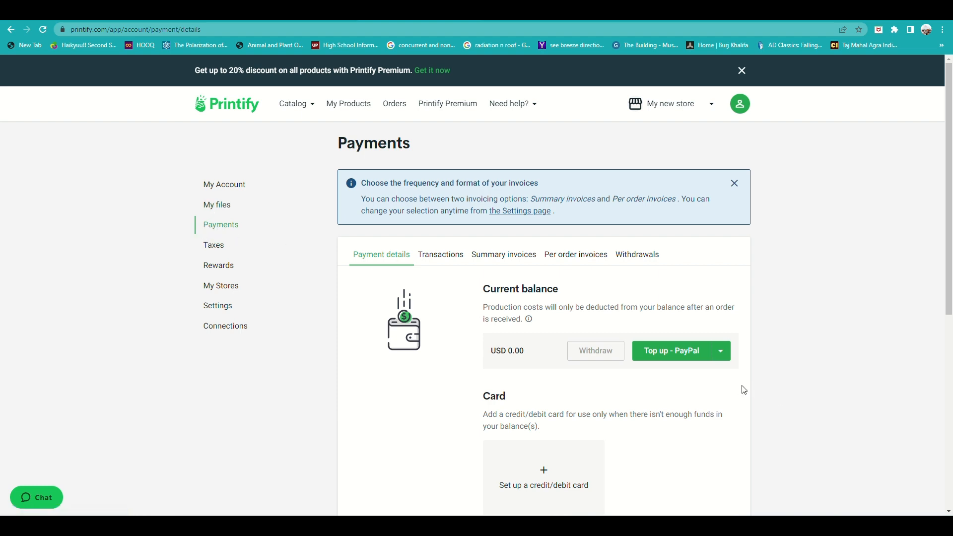
pyautogui.scroll(-1, 680, 357)
pyautogui.scroll(-3, 680, 356)
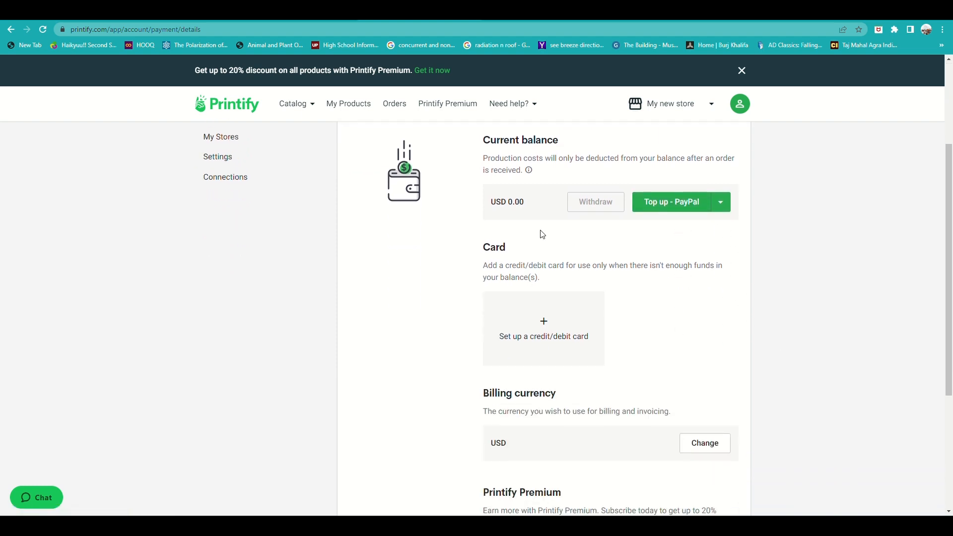
pyautogui.moveTo(590, 211)
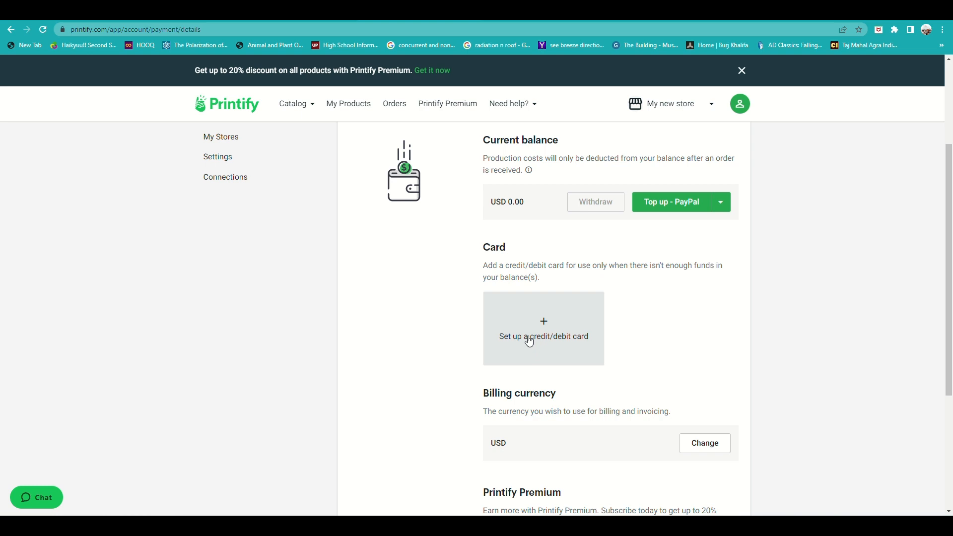
pyautogui.scroll(-4, 560, 444)
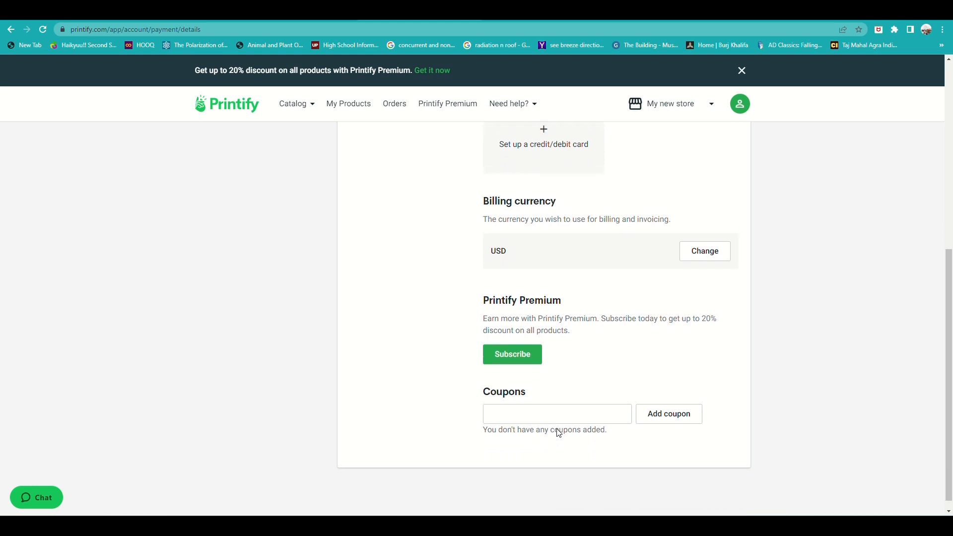